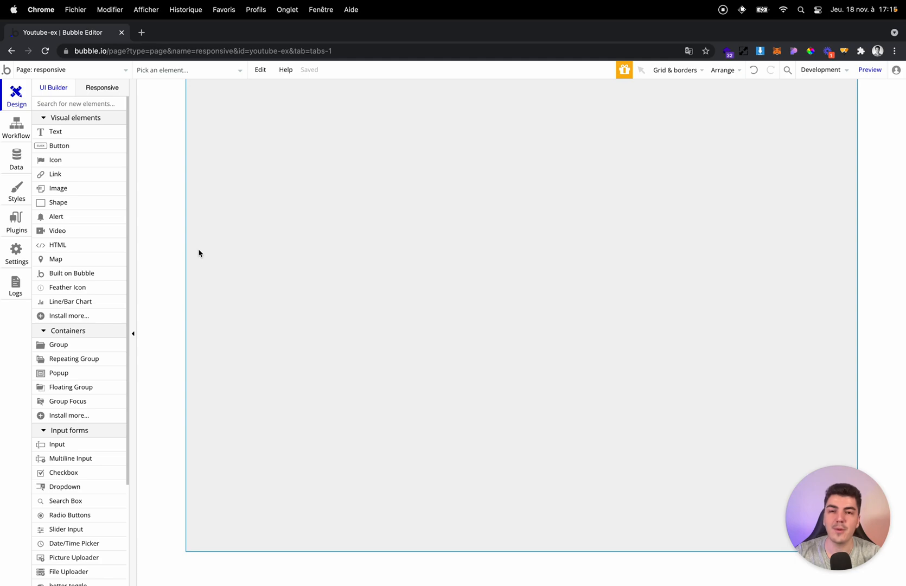
Set the page's container layout to Fixed and check the page in the responsive preview.
{"action": "double_click", "coordinate": [233, 210]}
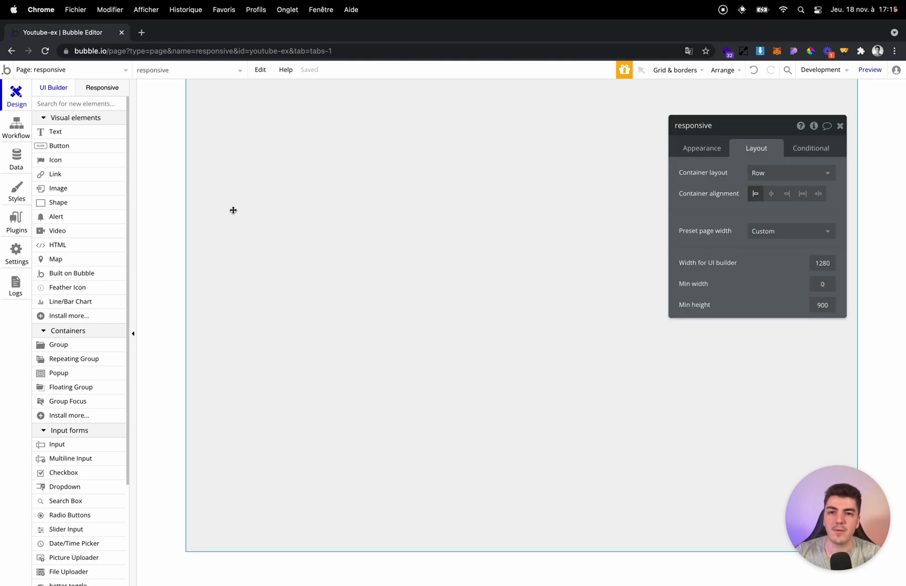
{"action": "left_click_drag", "start_coordinate": [694, 193], "coordinate": [184, 184]}
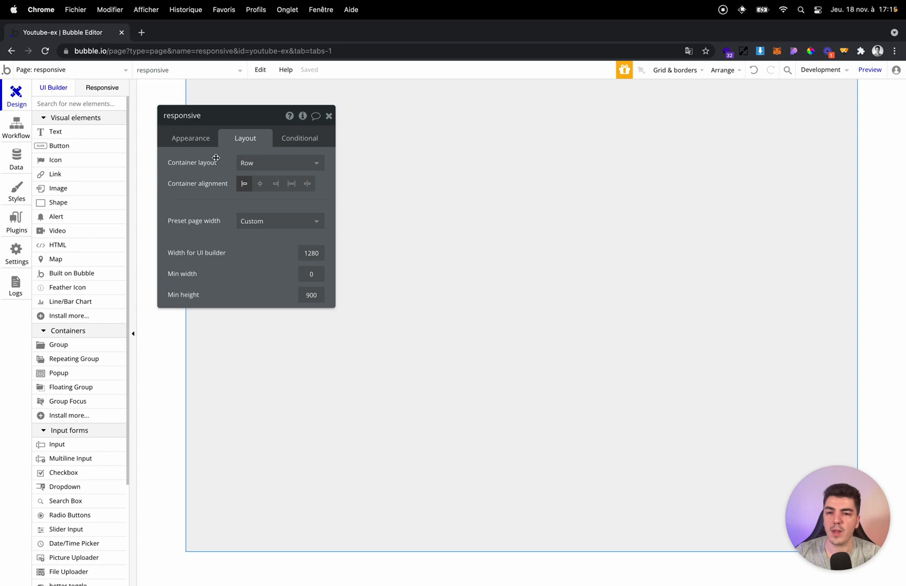
{"action": "left_click", "coordinate": [252, 161]}
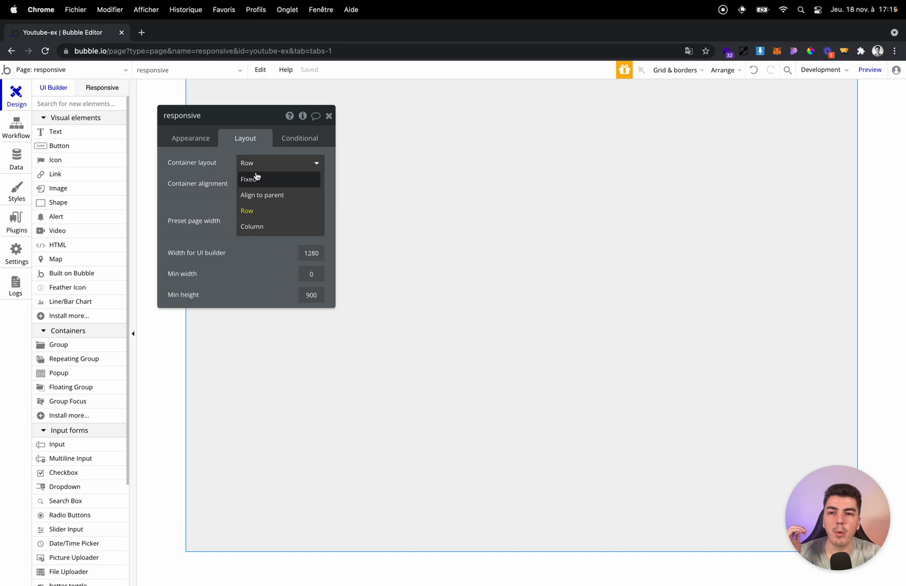
{"action": "left_click", "coordinate": [257, 178]}
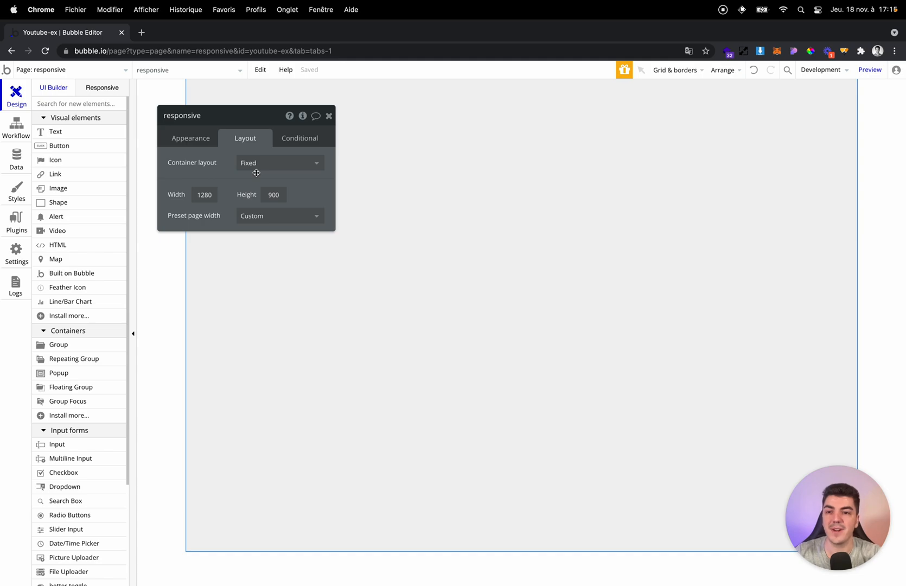
{"action": "left_click_drag", "start_coordinate": [256, 200], "coordinate": [309, 199]}
{"action": "left_click", "coordinate": [102, 88]}
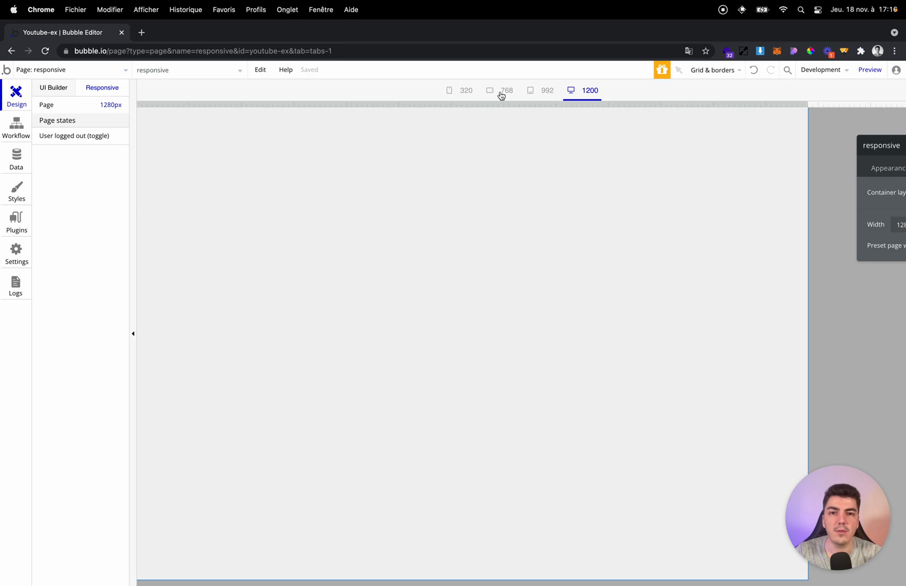
{"action": "left_click", "coordinate": [39, 87]}
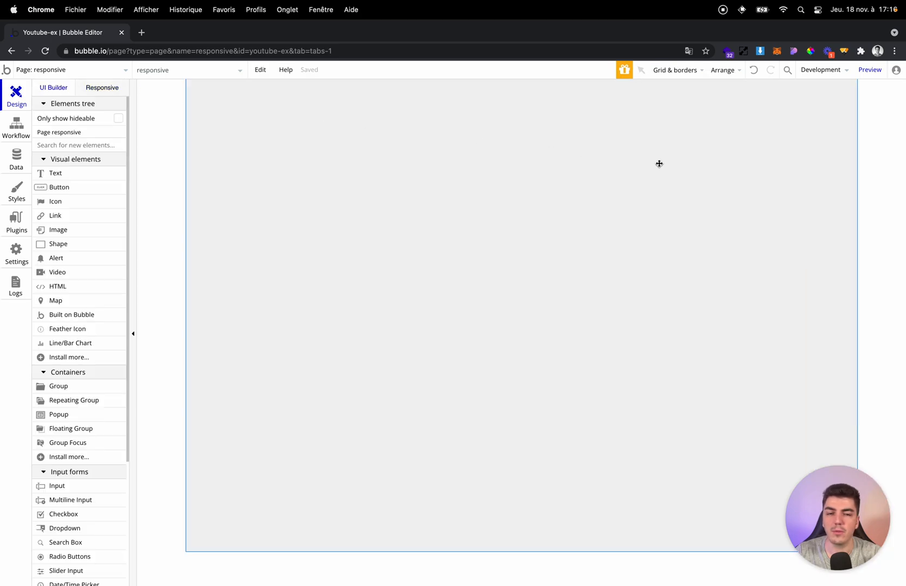
Change the page's container layout to Align to parent, trying Column first.
{"action": "double_click", "coordinate": [289, 156]}
{"action": "left_click_drag", "start_coordinate": [795, 186], "coordinate": [92, 138]}
{"action": "left_click", "coordinate": [137, 154]}
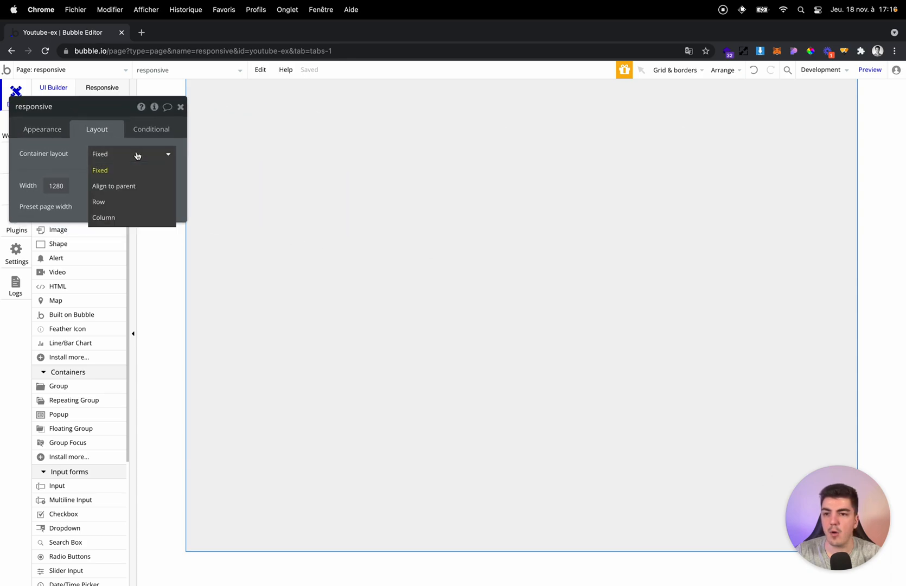
{"action": "left_click", "coordinate": [131, 217]}
{"action": "left_click", "coordinate": [124, 154]}
{"action": "left_click", "coordinate": [123, 186]}
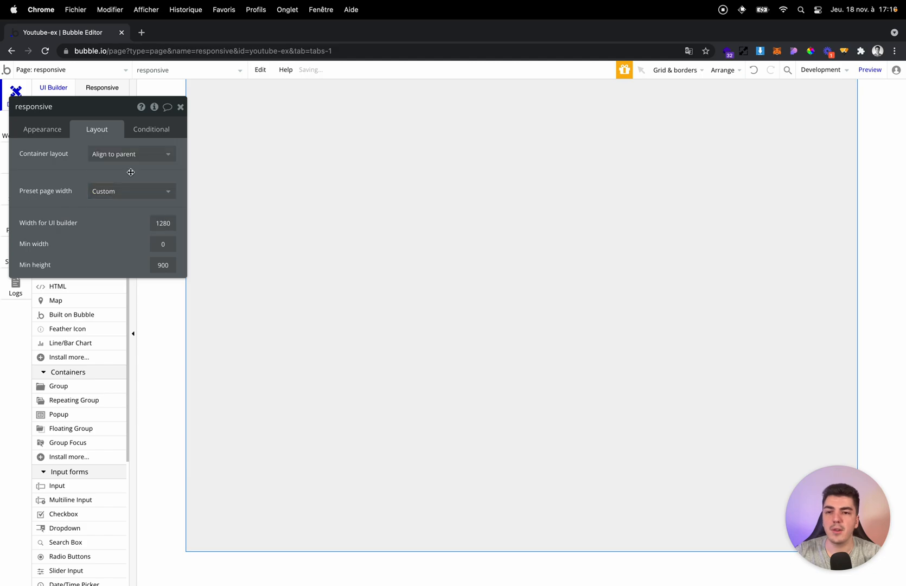
{"action": "left_click", "coordinate": [180, 107]}
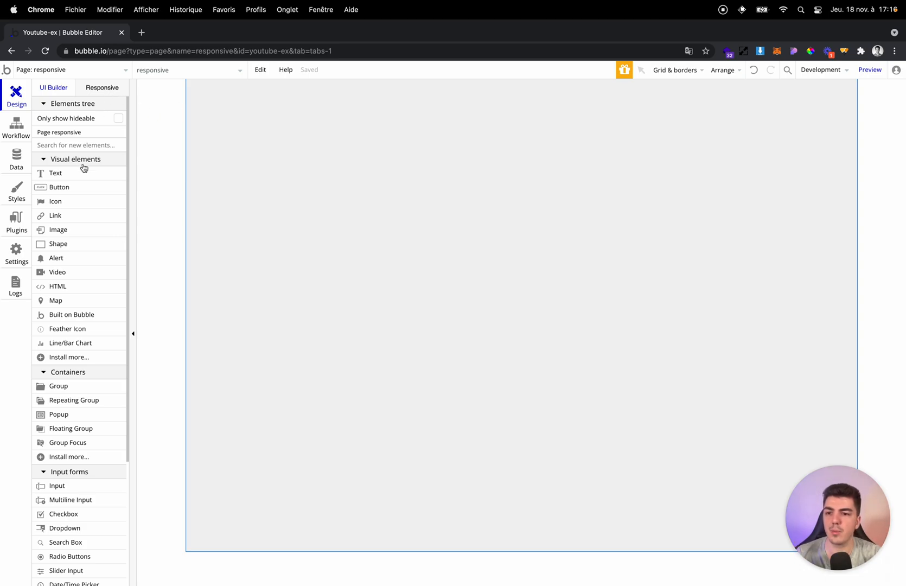
Add a group to the empty page and align it to the centre of its parent.
{"action": "left_click", "coordinate": [59, 386]}
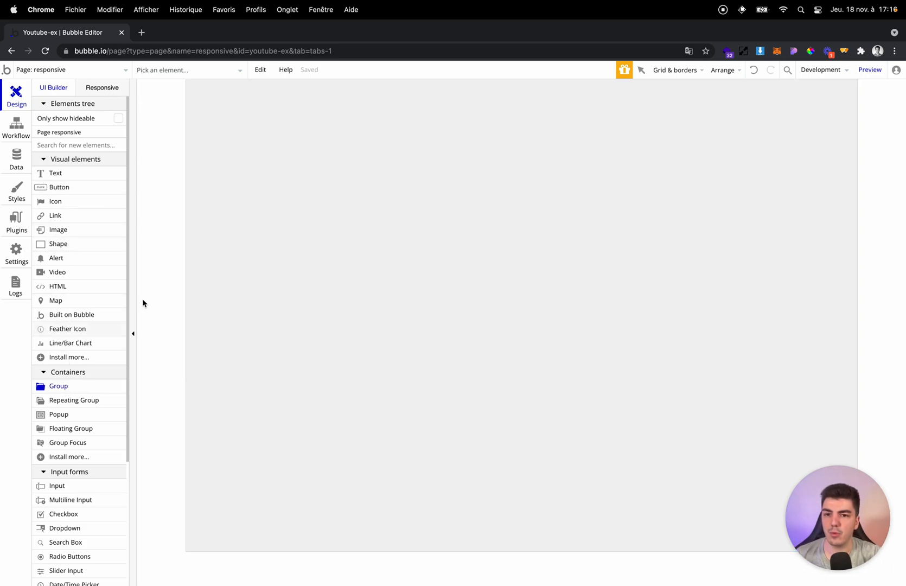
{"action": "left_click", "coordinate": [213, 133]}
{"action": "left_click_drag", "start_coordinate": [140, 252], "coordinate": [631, 238]}
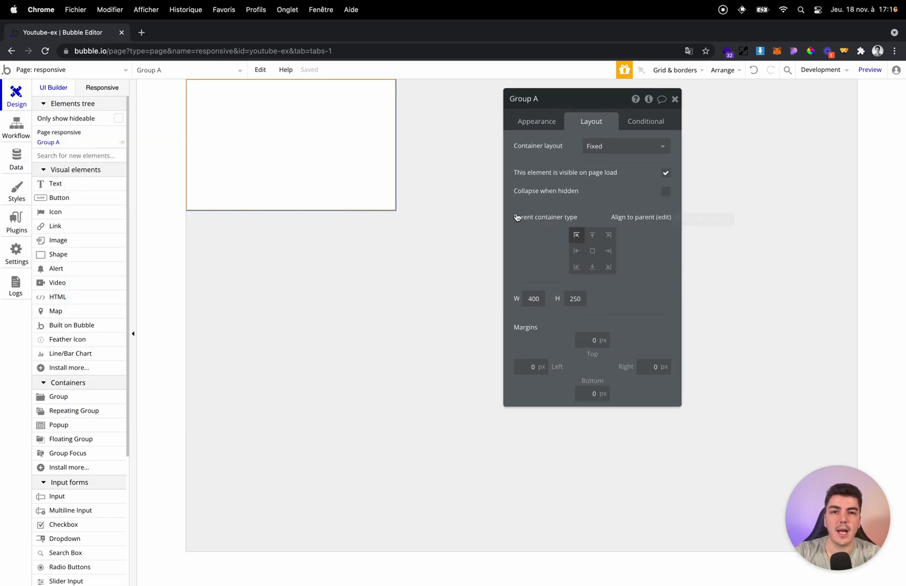
{"action": "left_click", "coordinate": [593, 251]}
{"action": "left_click_drag", "start_coordinate": [555, 230], "coordinate": [53, 216]}
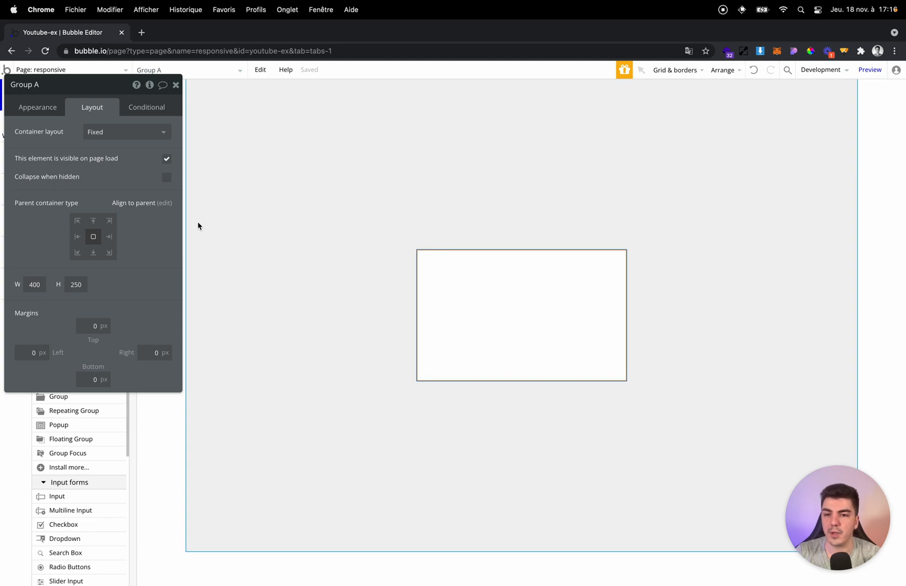
{"action": "left_click_drag", "start_coordinate": [169, 230], "coordinate": [871, 247]}
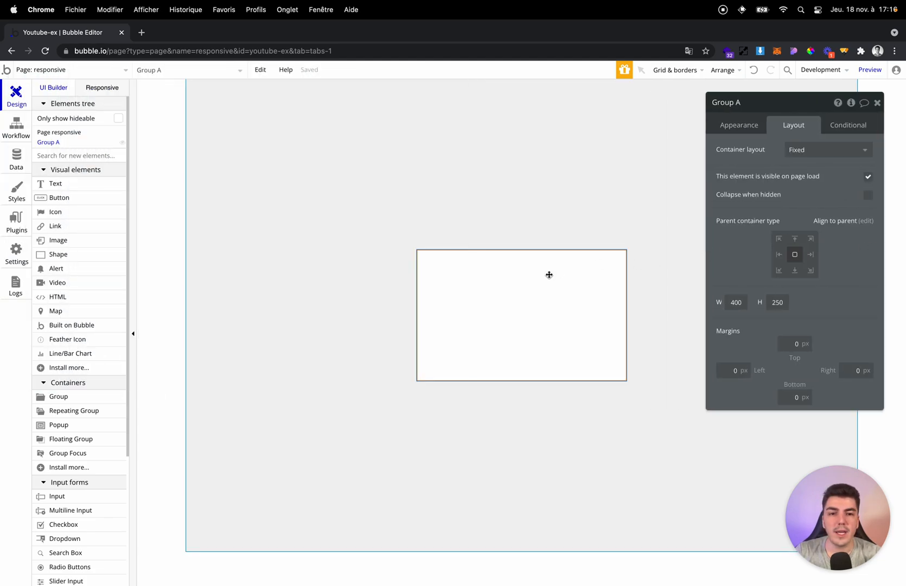
Set the page's container layout to Row with centred container alignment, and vertically centre the group.
{"action": "left_click", "coordinate": [657, 239]}
{"action": "left_click", "coordinate": [814, 150]}
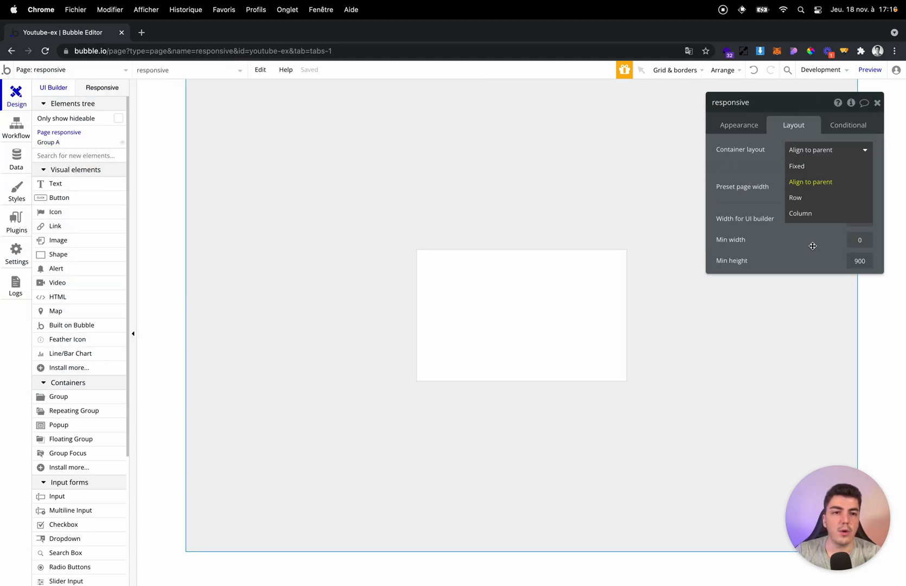
{"action": "left_click", "coordinate": [806, 201]}
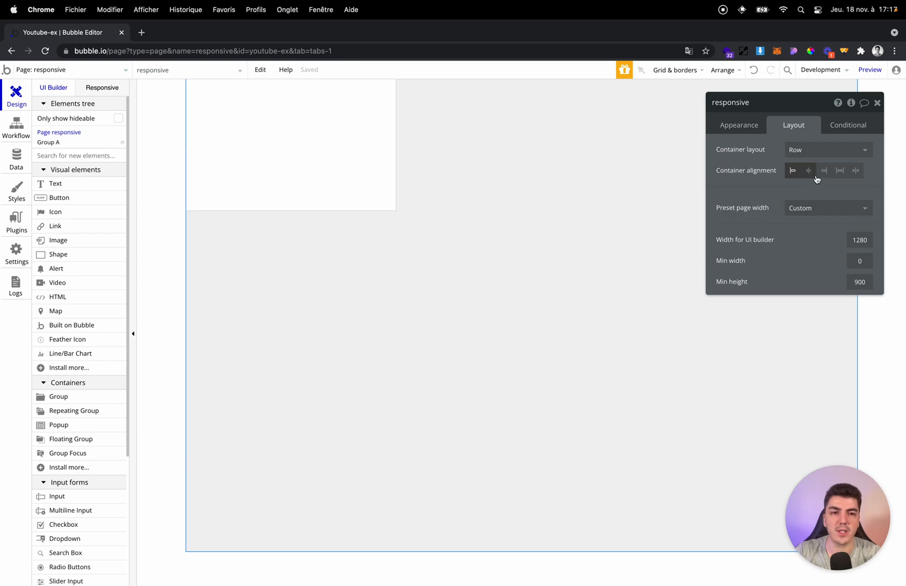
{"action": "left_click", "coordinate": [808, 171]}
{"action": "left_click", "coordinate": [624, 145]}
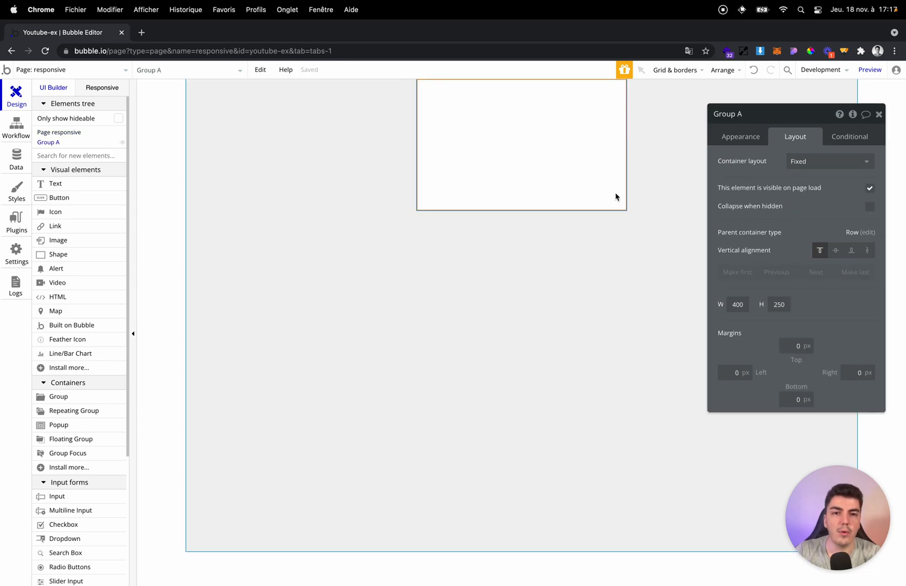
{"action": "left_click", "coordinate": [836, 251]}
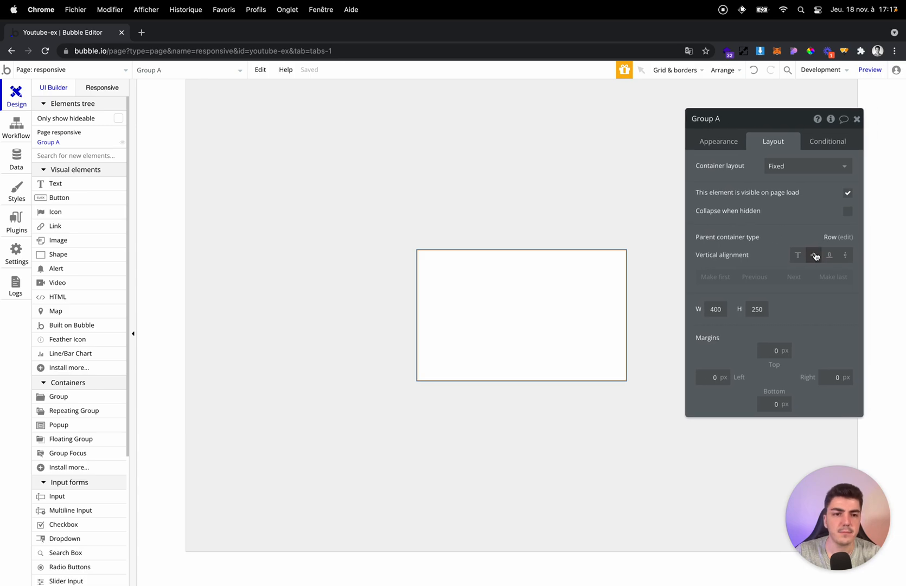
Delete the group from the page.
{"action": "left_click", "coordinate": [319, 212]}
{"action": "left_click", "coordinate": [561, 292]}
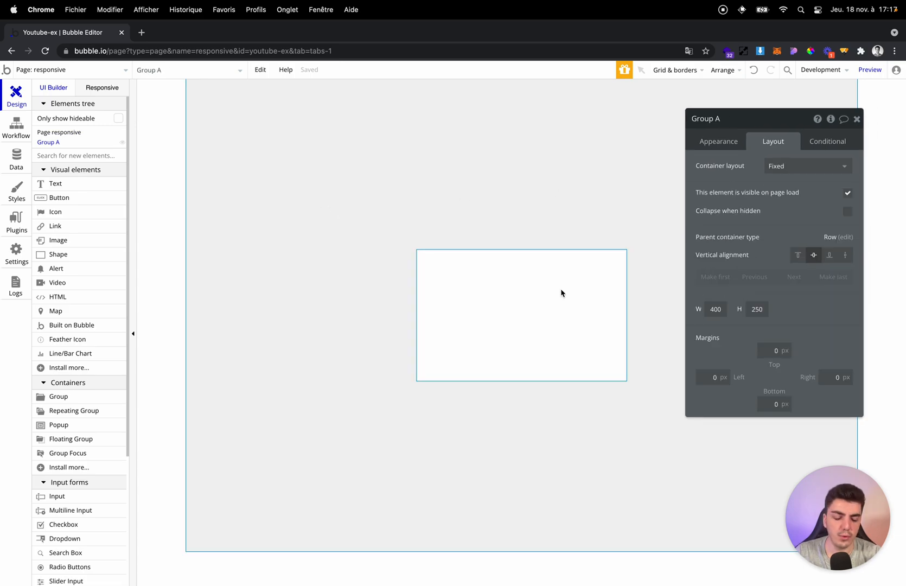
{"action": "key", "text": "Delete"}
Set the emptied page's container layout to Align to parent.
{"action": "double_click", "coordinate": [561, 291]}
{"action": "left_click", "coordinate": [780, 167]}
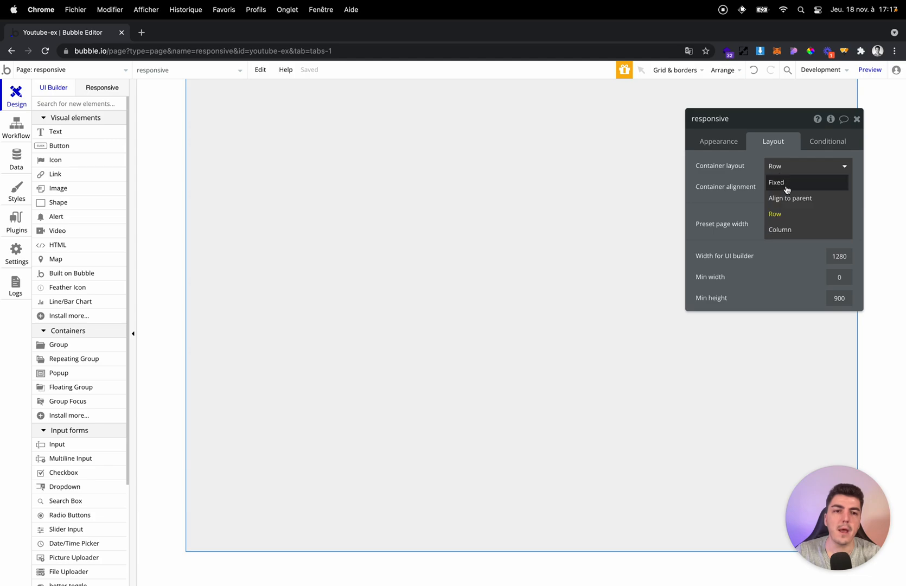
{"action": "left_click", "coordinate": [791, 197]}
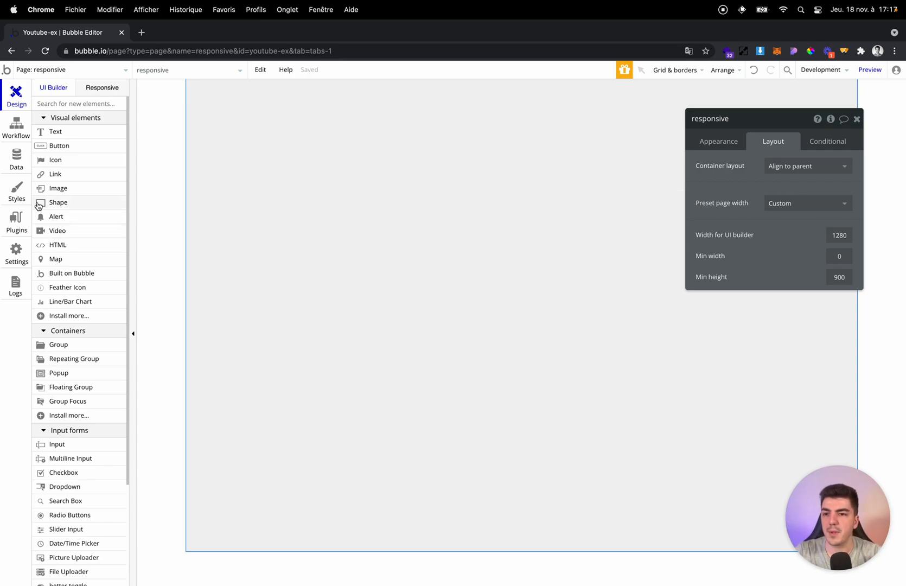
Add a group aligned to the top centre of the page and set its container layout to Column.
{"action": "left_click", "coordinate": [53, 132]}
{"action": "left_click", "coordinate": [61, 347]}
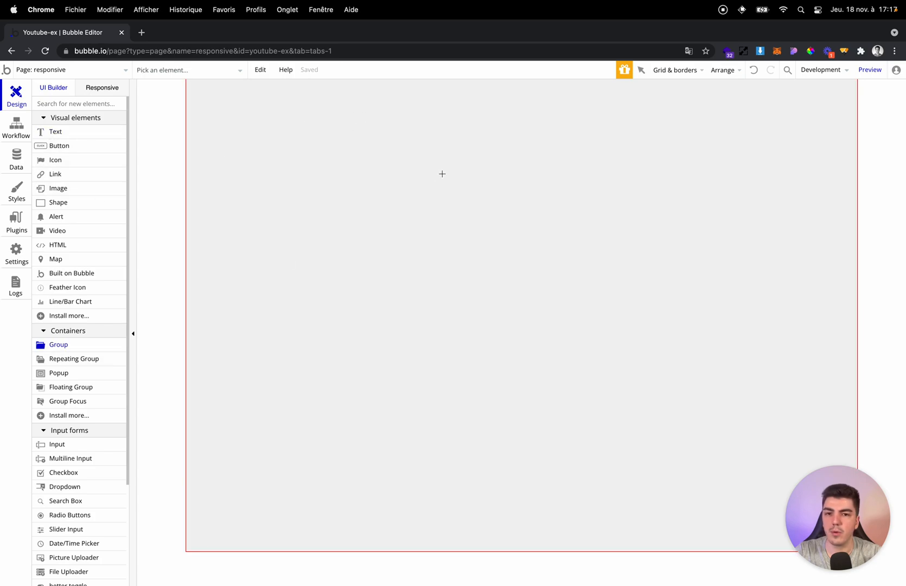
{"action": "left_click", "coordinate": [358, 167]}
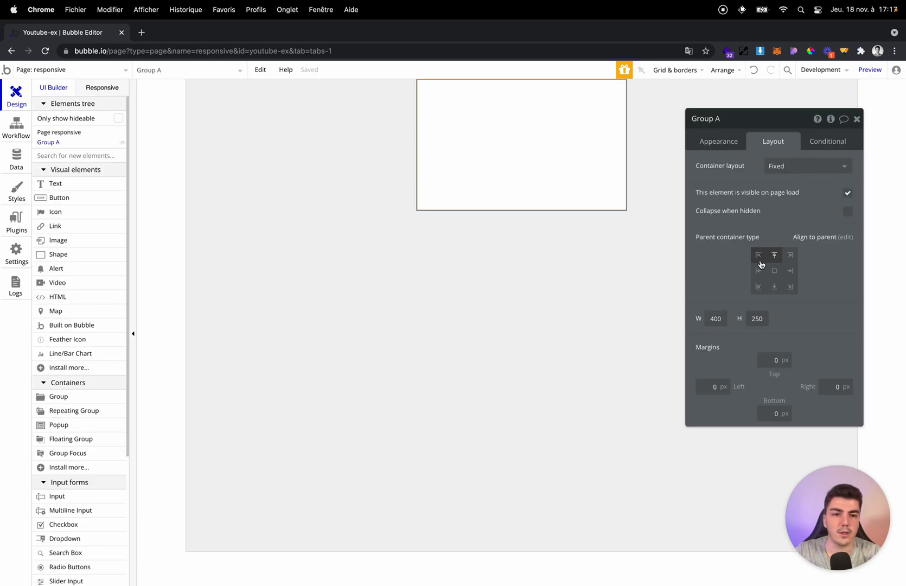
{"action": "left_click", "coordinate": [802, 175]}
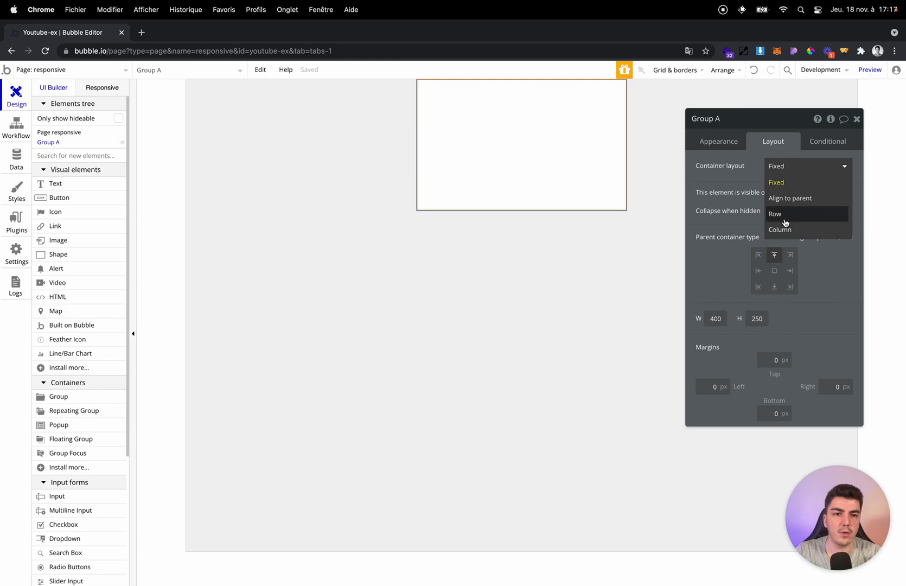
{"action": "left_click", "coordinate": [784, 229]}
Make the group fixed-width at 70% and align it to the exact centre of the page.
{"action": "left_click", "coordinate": [848, 309]}
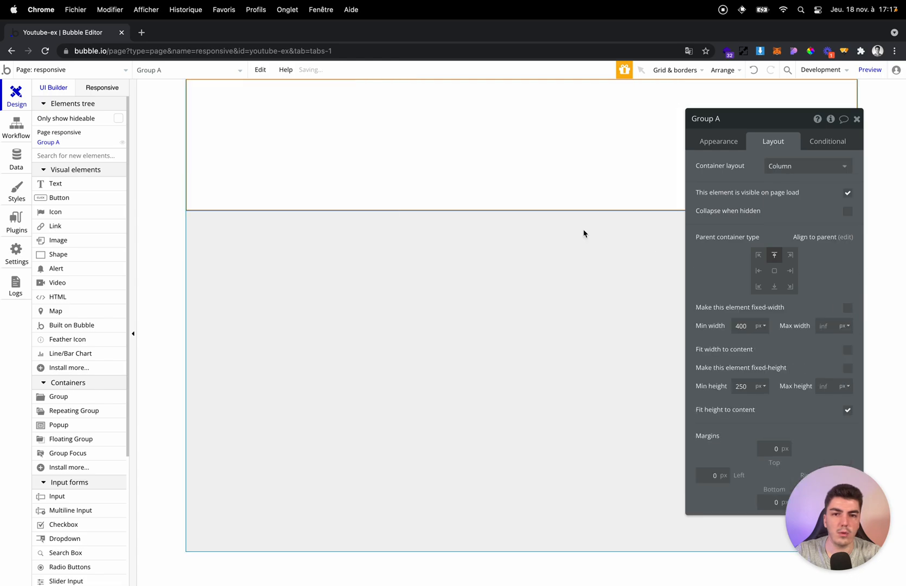
{"action": "left_click", "coordinate": [848, 309]}
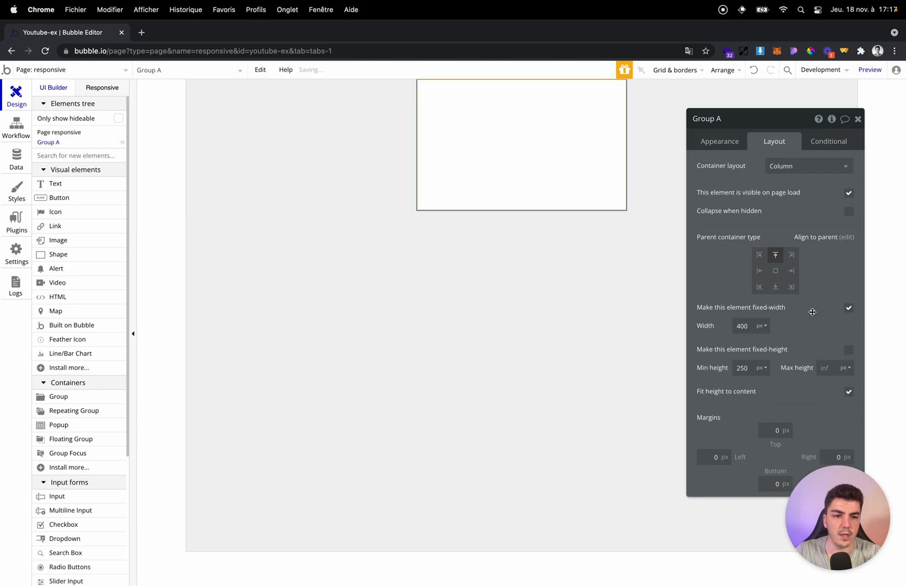
{"action": "left_click", "coordinate": [762, 326]}
{"action": "left_click", "coordinate": [760, 358]}
{"action": "double_click", "coordinate": [741, 326]}
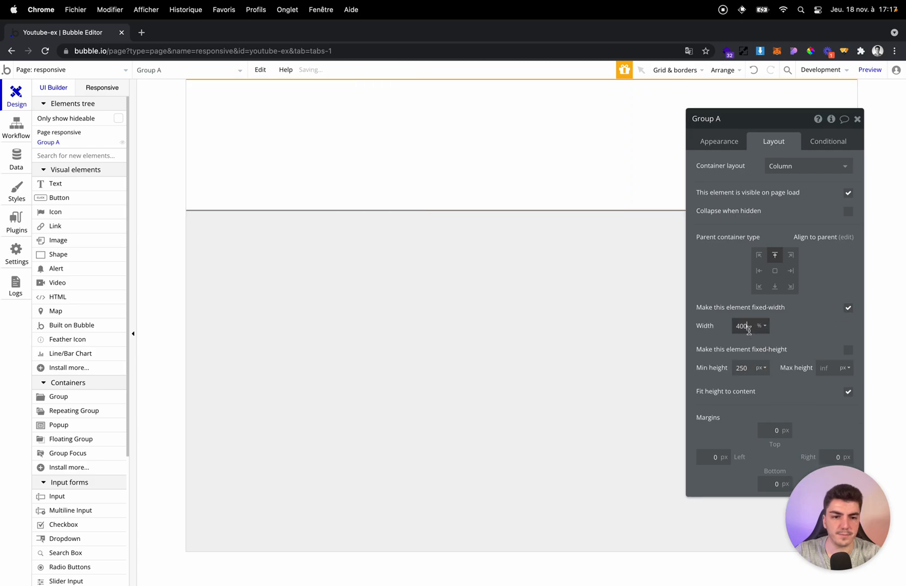
{"action": "type", "text": "70"}
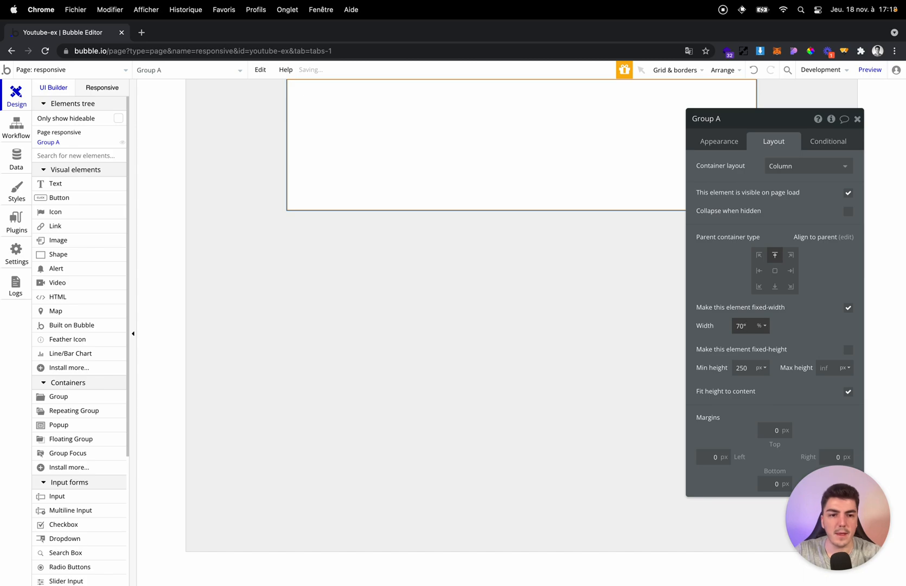
{"action": "left_click", "coordinate": [780, 271]}
{"action": "left_click", "coordinate": [577, 286]}
Add a centre-aligned text element reading "Hello" inside the group and align it horizontally to the centre.
{"action": "left_click", "coordinate": [80, 187]}
{"action": "left_click_drag", "start_coordinate": [287, 250], "coordinate": [399, 265]}
{"action": "type", "text": "Hello"}
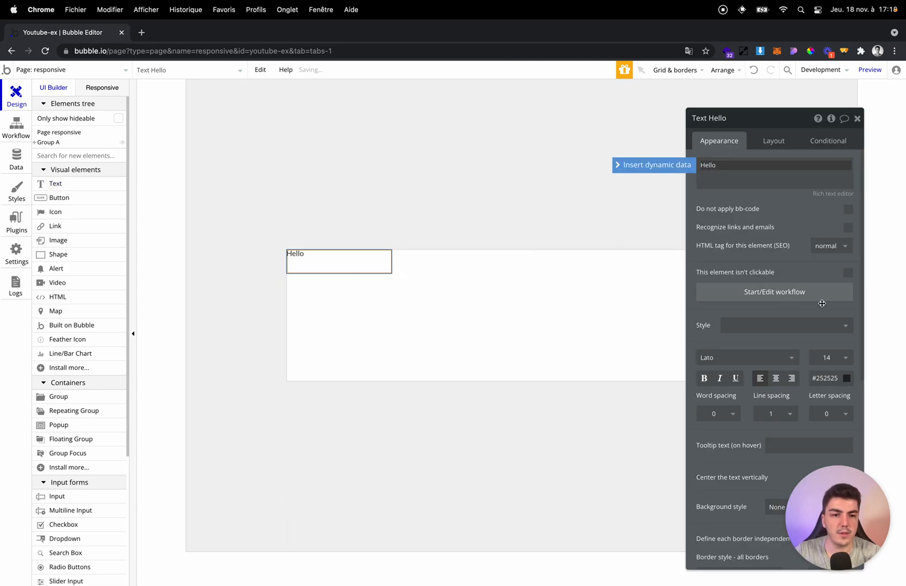
{"action": "left_click", "coordinate": [776, 378]}
{"action": "left_click", "coordinate": [760, 142]}
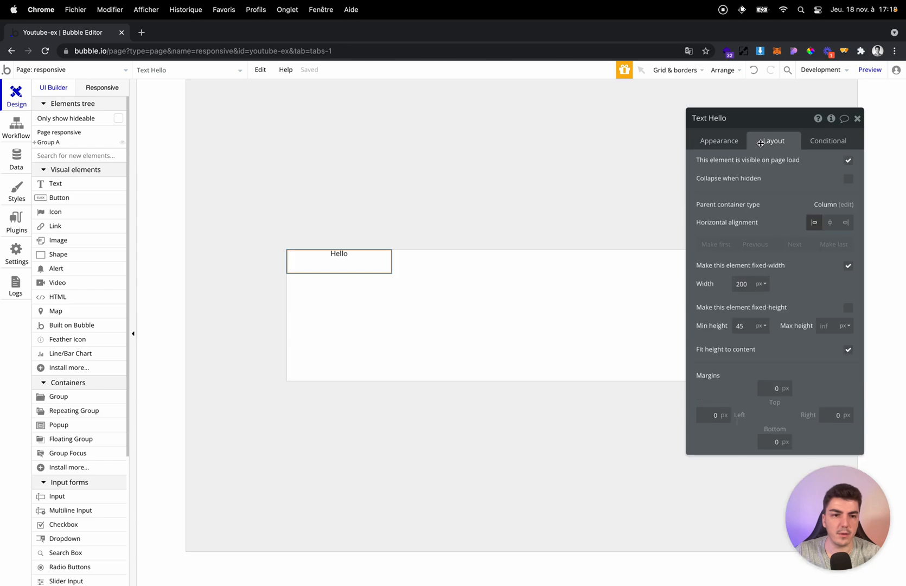
{"action": "left_click", "coordinate": [831, 223]}
Draw a tall group about 153 by 612 px on the page and align it to the parent's middle left.
{"action": "left_click", "coordinate": [61, 396]}
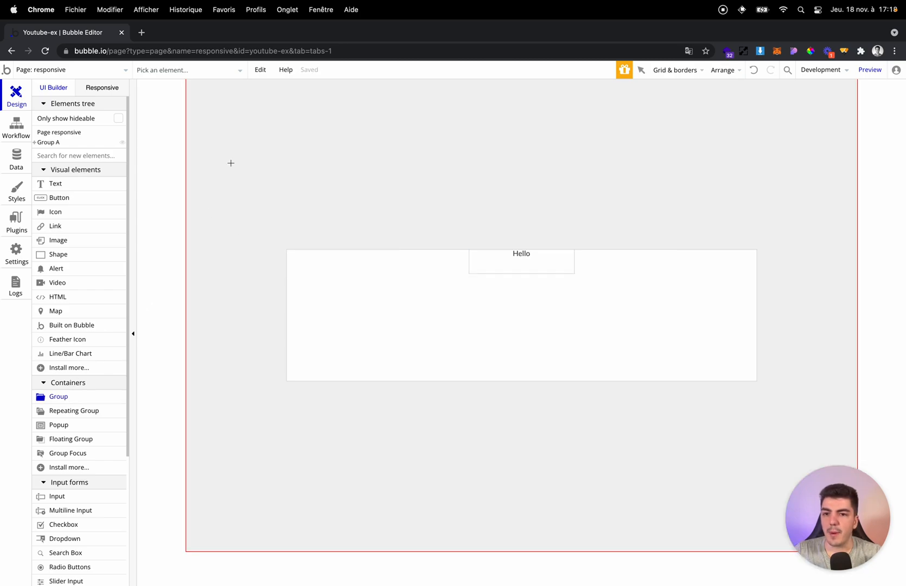
{"action": "left_click_drag", "start_coordinate": [200, 94], "coordinate": [290, 418]}
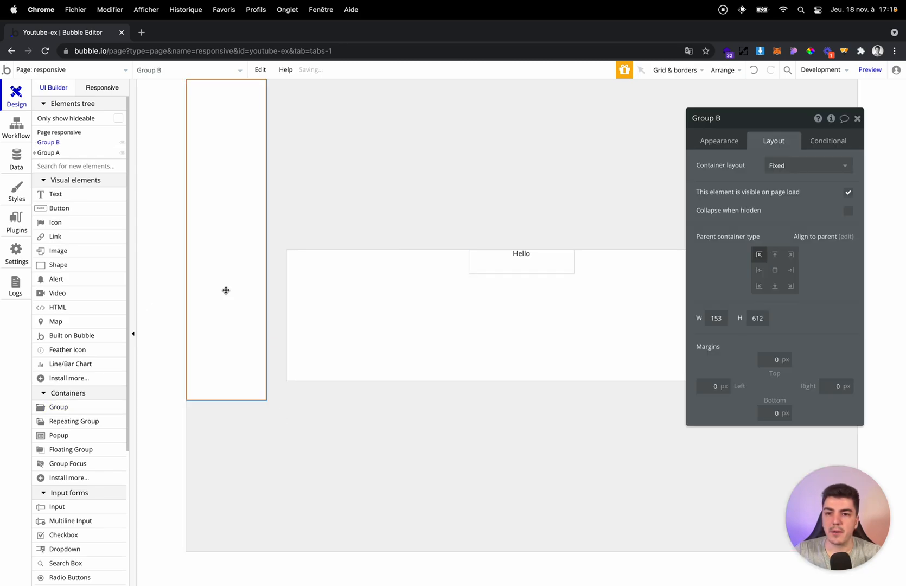
{"action": "left_click", "coordinate": [759, 271]}
Duplicate the tall side group and align the copy to the parent's middle right.
{"action": "key", "text": "super+c"}
{"action": "key", "text": "super+v"}
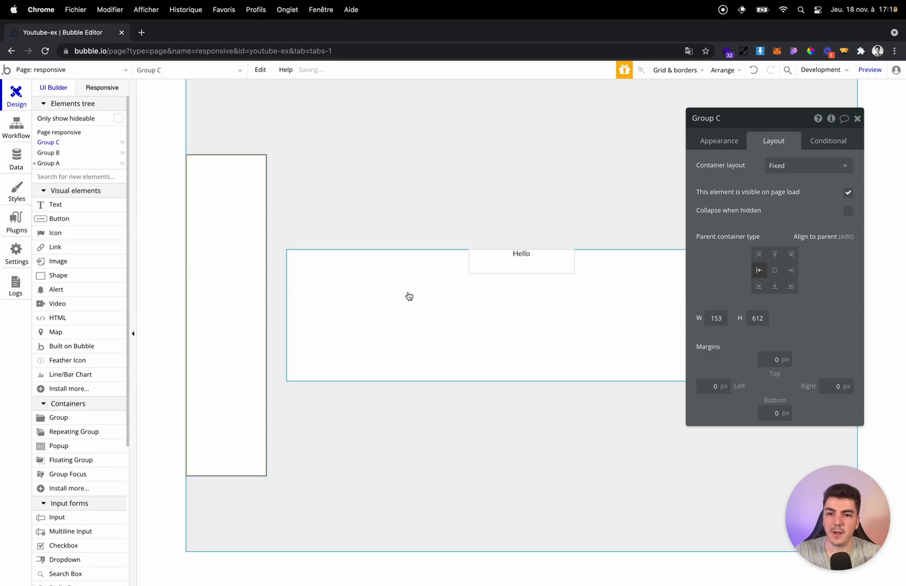
{"action": "left_click", "coordinate": [791, 273]}
{"action": "left_click_drag", "start_coordinate": [789, 270], "coordinate": [470, 256]}
{"action": "key", "text": "Escape"}
Preview the page in responsive mode and narrow it to about 790 px wide.
{"action": "left_click", "coordinate": [109, 86]}
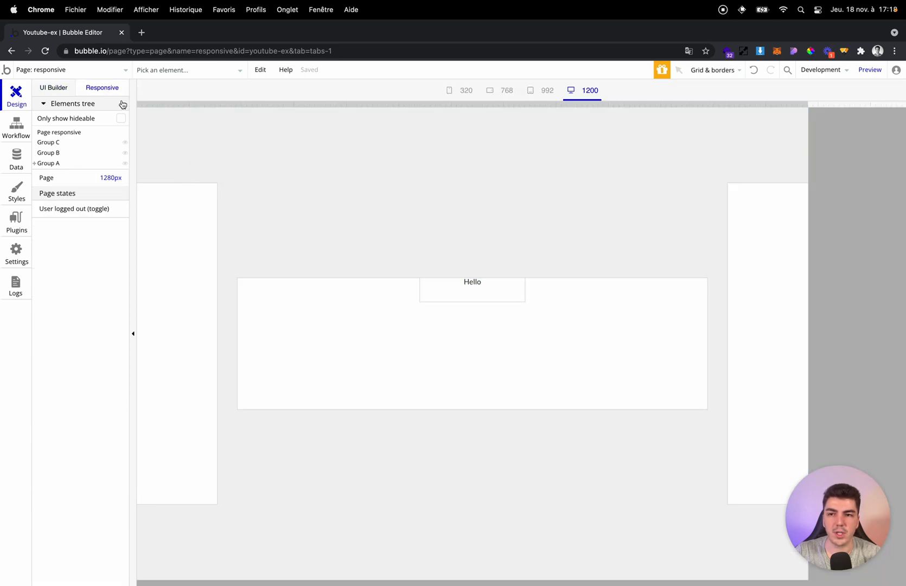
{"action": "left_click_drag", "start_coordinate": [809, 115], "coordinate": [552, 125]}
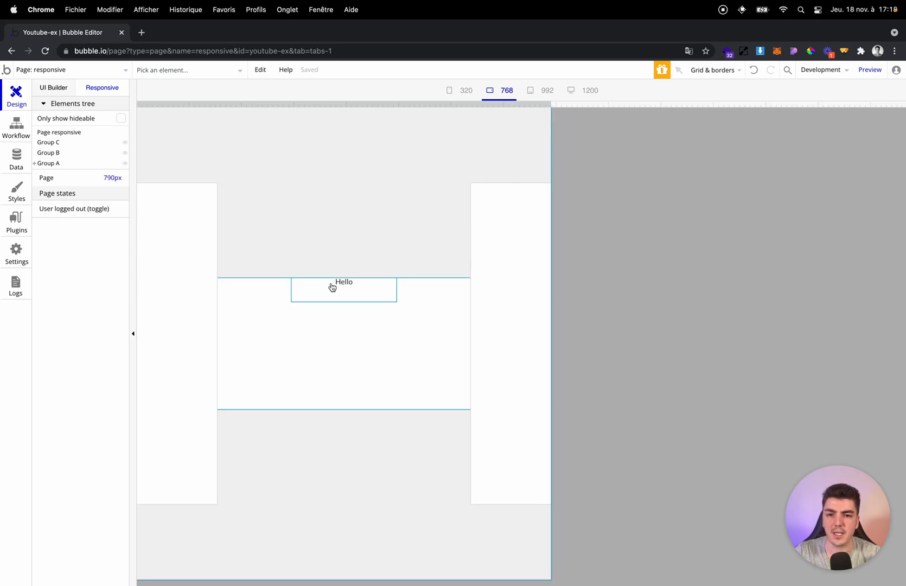
Return to the UI builder and delete all the groups from the page.
{"action": "left_click", "coordinate": [141, 272]}
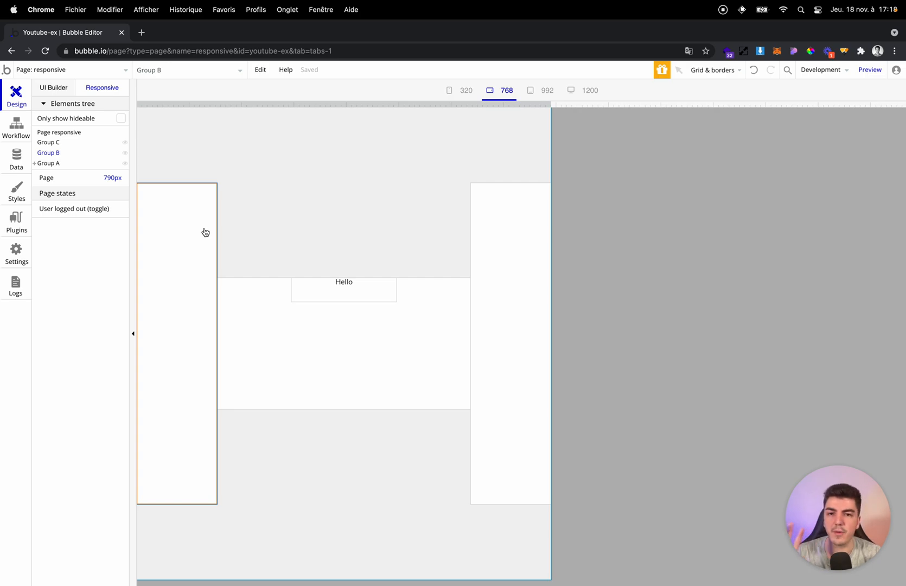
{"action": "left_click", "coordinate": [67, 89]}
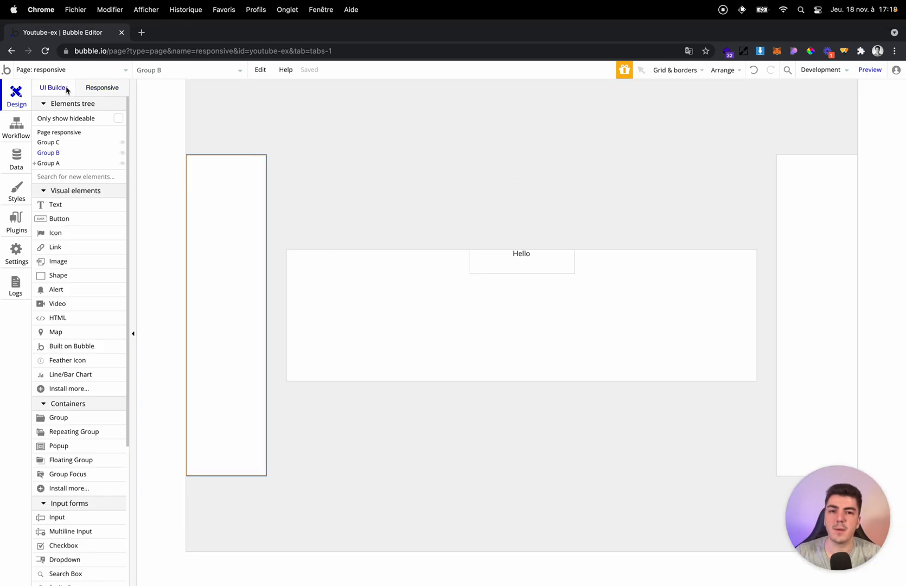
{"action": "double_click", "coordinate": [517, 145]}
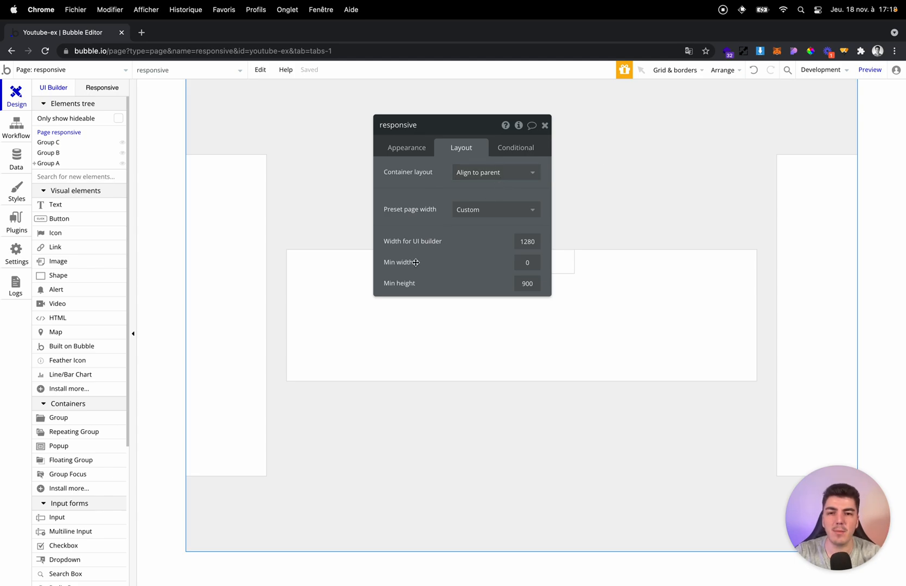
{"action": "left_click", "coordinate": [211, 198]}
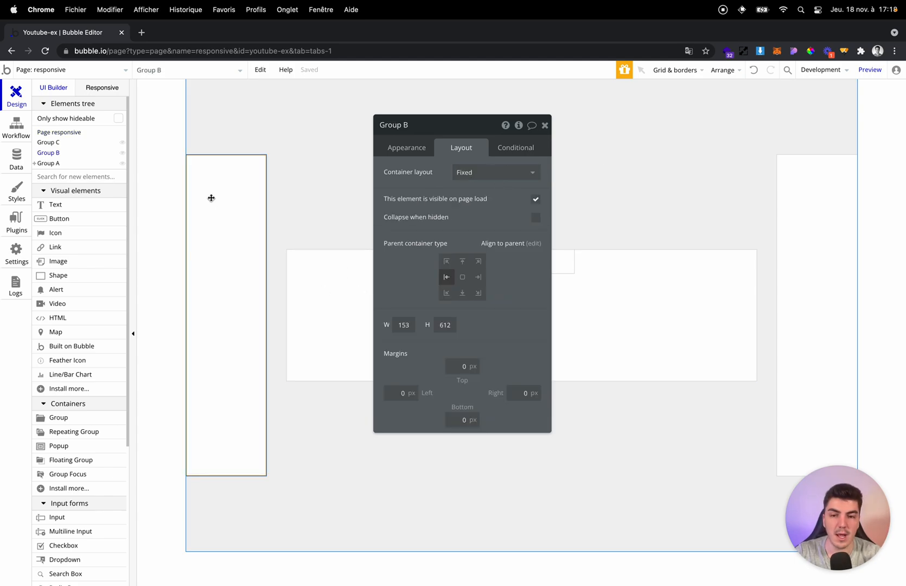
{"action": "key", "text": "BackSpace"}
{"action": "left_click", "coordinate": [292, 192]}
{"action": "left_click", "coordinate": [365, 288]}
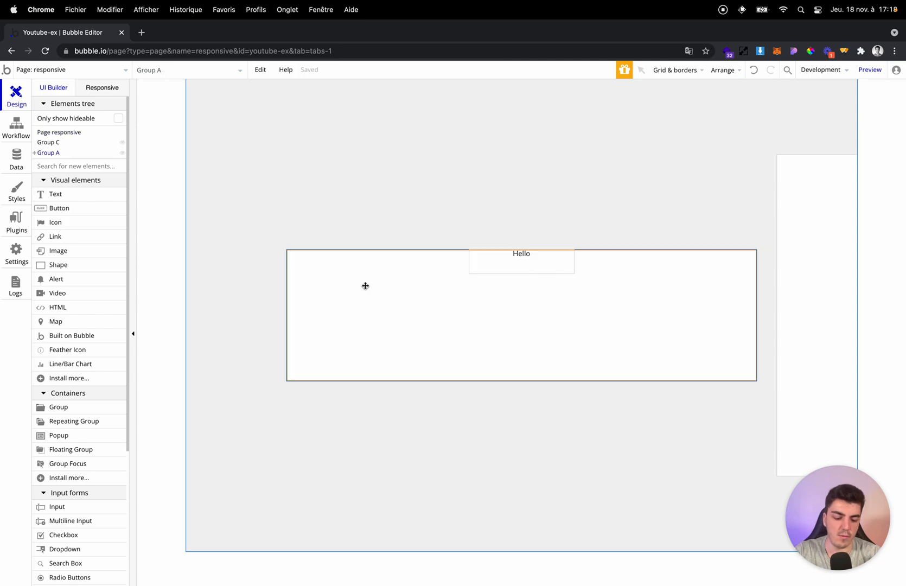
{"action": "key", "text": "BackSpace"}
Set the page's container layout to Row.
{"action": "left_click", "coordinate": [297, 134]}
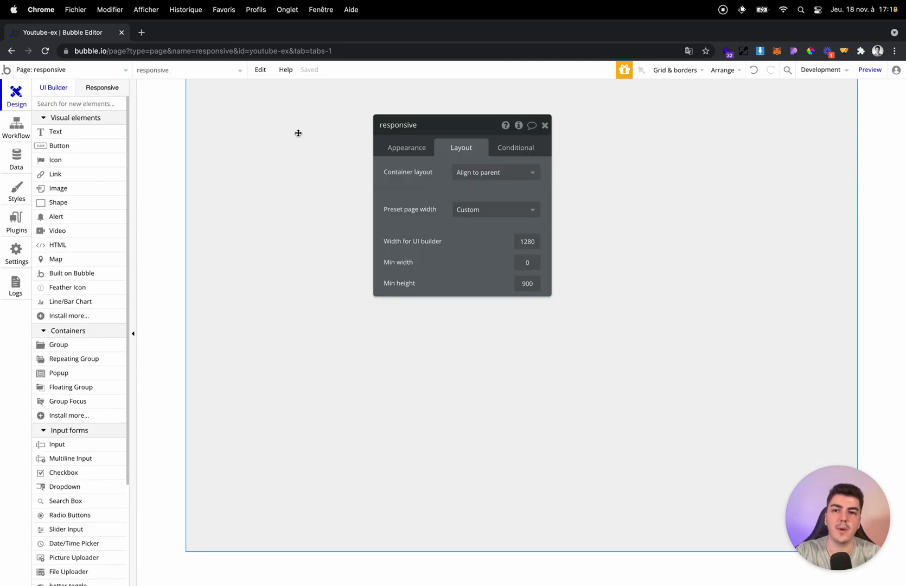
{"action": "left_click", "coordinate": [529, 176]}
{"action": "left_click", "coordinate": [491, 236]}
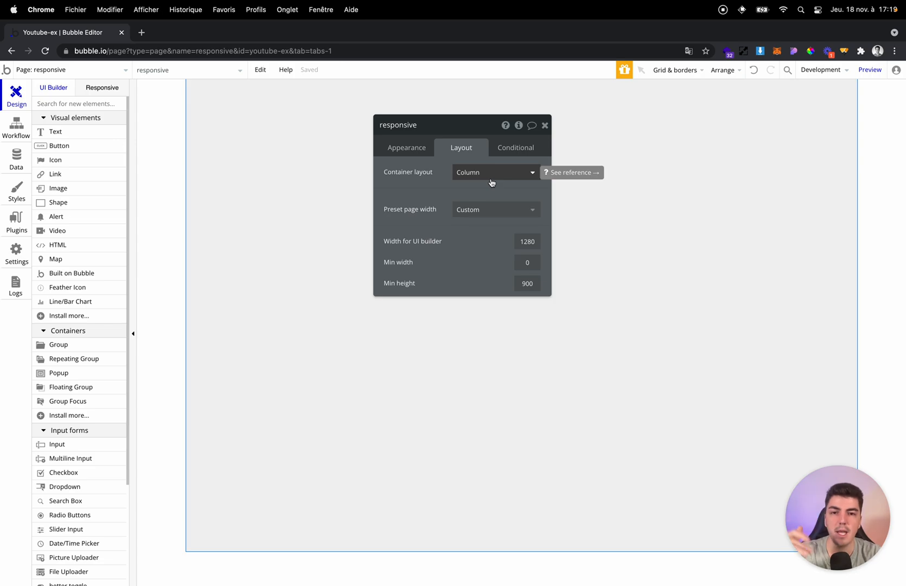
{"action": "left_click", "coordinate": [491, 185]}
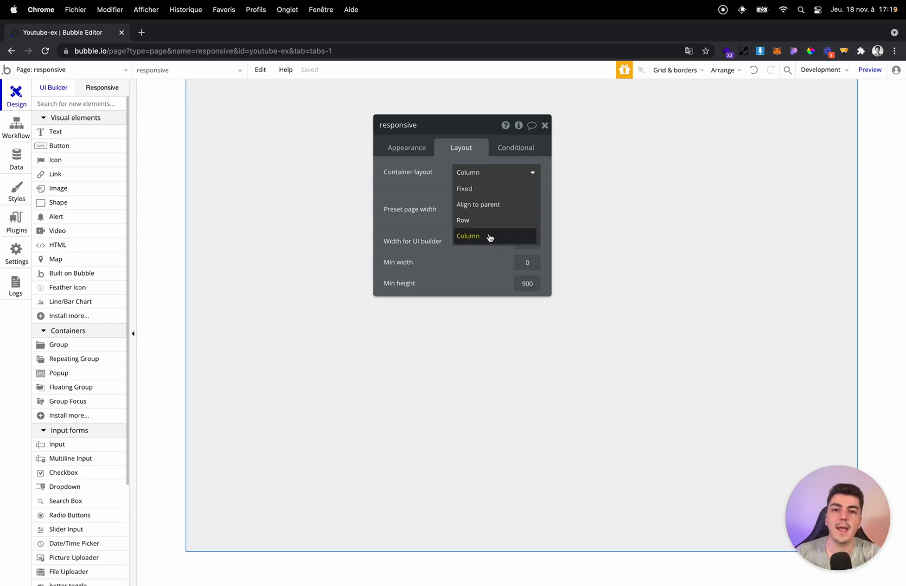
{"action": "left_click", "coordinate": [489, 220]}
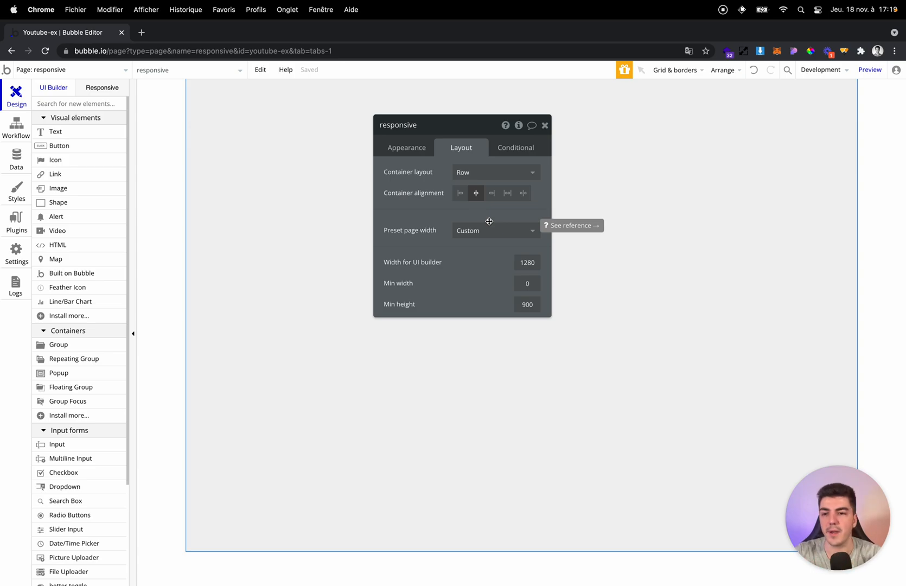
{"action": "key", "text": "Escape"}
Add a group to the page and set the page's container alignment to left.
{"action": "left_click", "coordinate": [77, 345]}
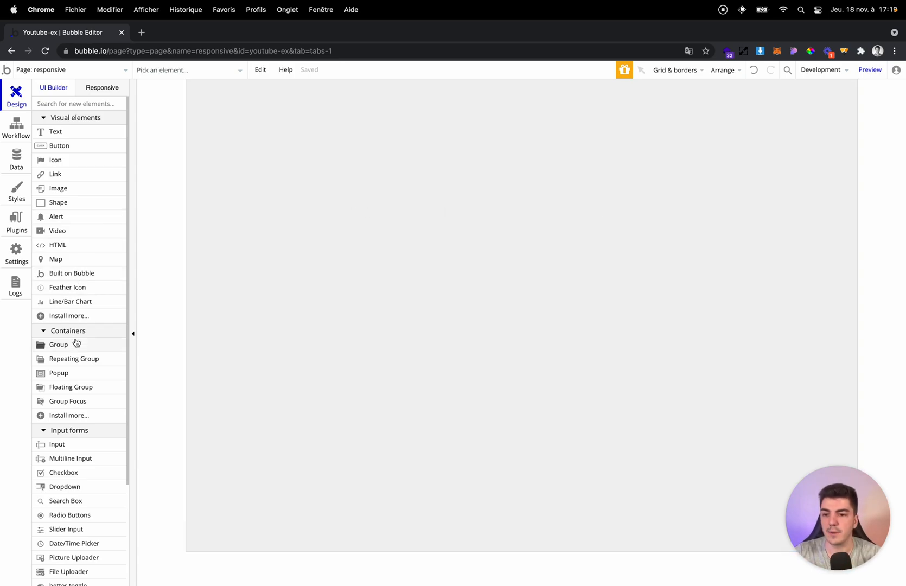
{"action": "left_click", "coordinate": [201, 110]}
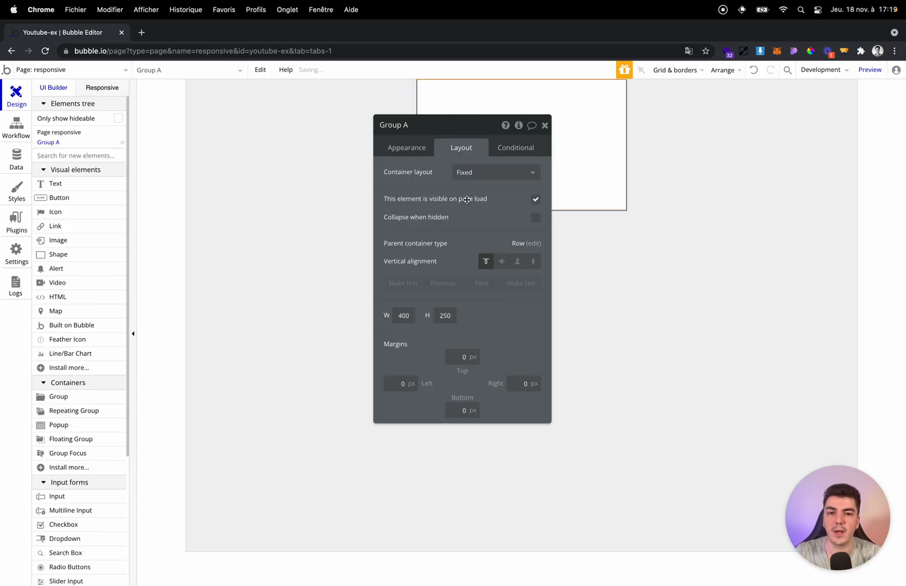
{"action": "left_click", "coordinate": [631, 184]}
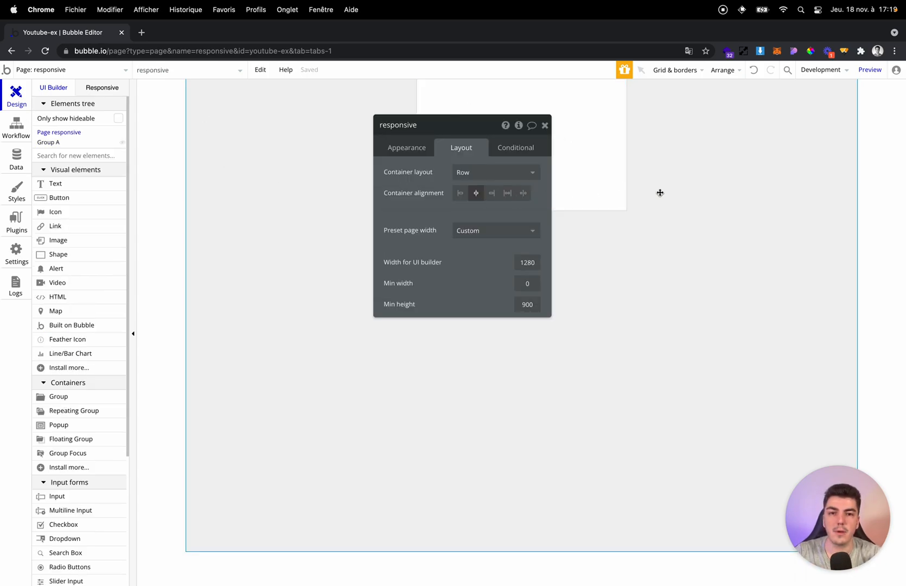
{"action": "left_click", "coordinate": [460, 192]}
Give the new group a Column container layout and set its fixed width to 250 px.
{"action": "left_click", "coordinate": [196, 127]}
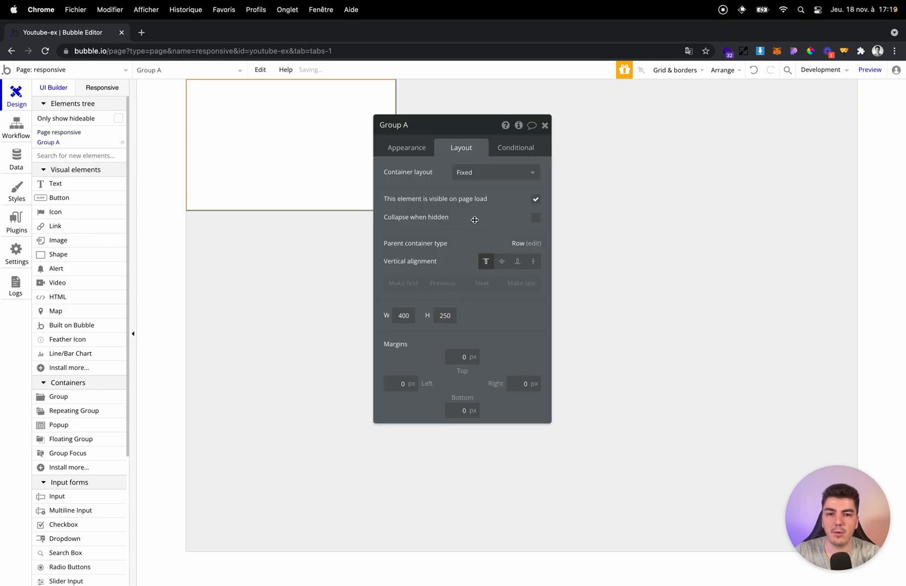
{"action": "left_click", "coordinate": [478, 177]}
{"action": "left_click", "coordinate": [468, 235]}
{"action": "double_click", "coordinate": [429, 322]}
{"action": "type", "text": "250"}
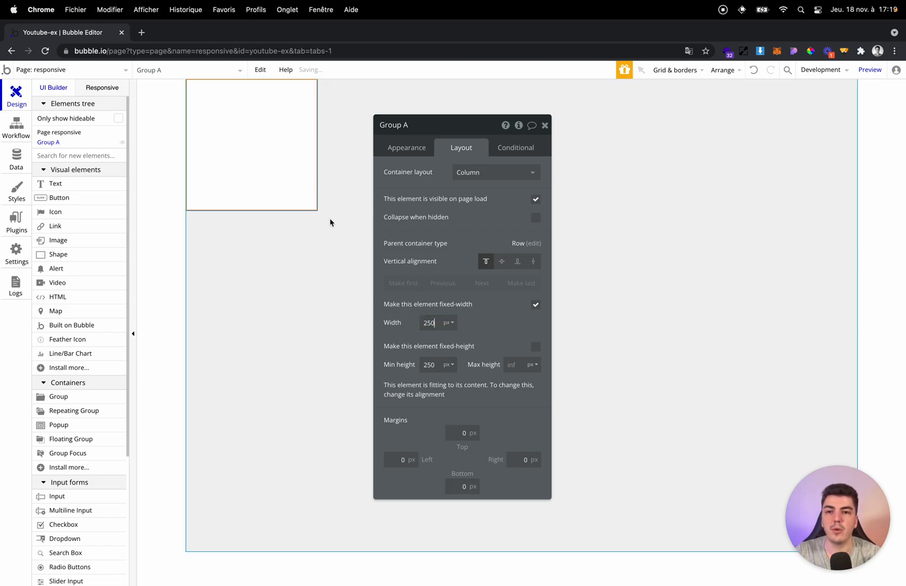
Duplicate the 250 px group within the row and turn off fixed width on the copy.
{"action": "key", "text": "ctrl+c"}
{"action": "key", "text": "ctrl+v"}
{"action": "left_click", "coordinate": [374, 157]}
{"action": "double_click", "coordinate": [375, 158]}
{"action": "left_click", "coordinate": [407, 155]}
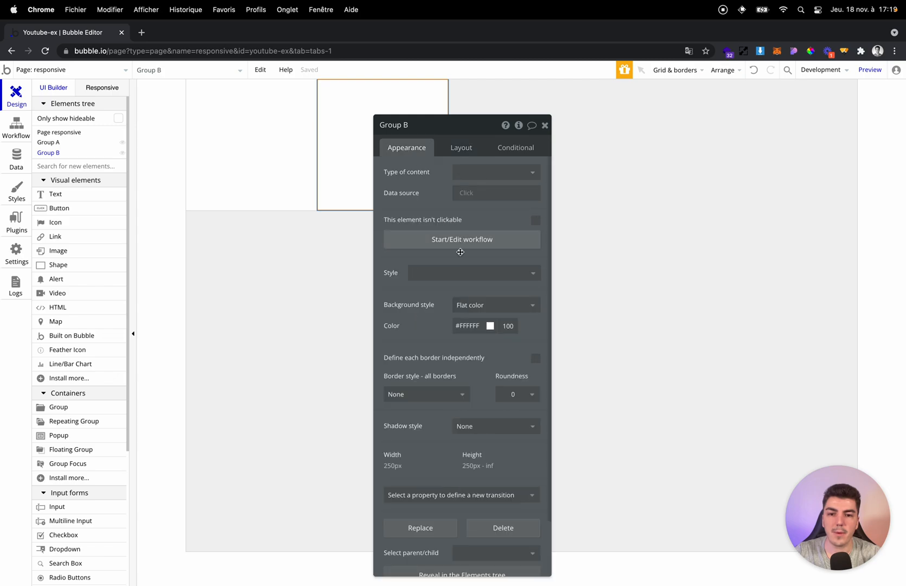
{"action": "left_click", "coordinate": [461, 149]}
{"action": "left_click", "coordinate": [535, 305]}
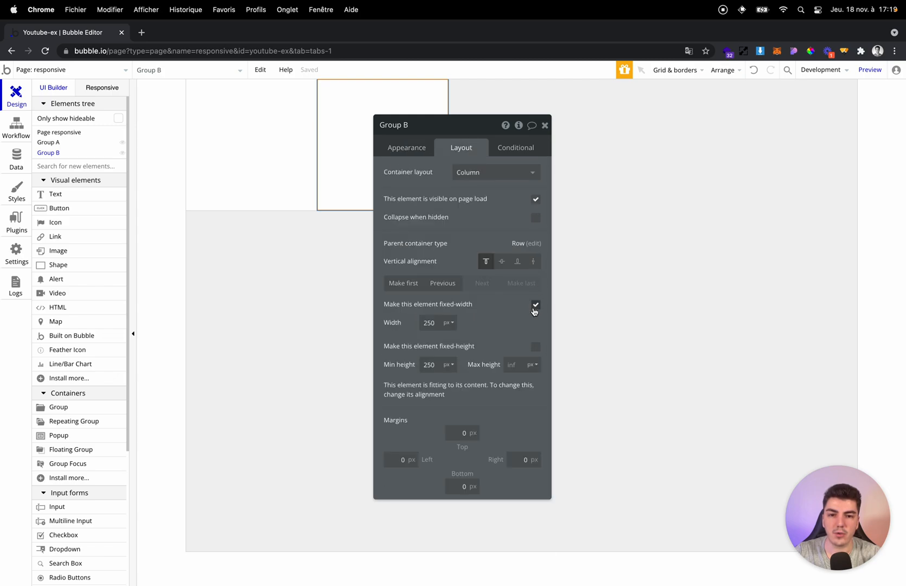
{"action": "left_click_drag", "start_coordinate": [497, 312], "coordinate": [802, 299]}
{"action": "key", "text": "Escape"}
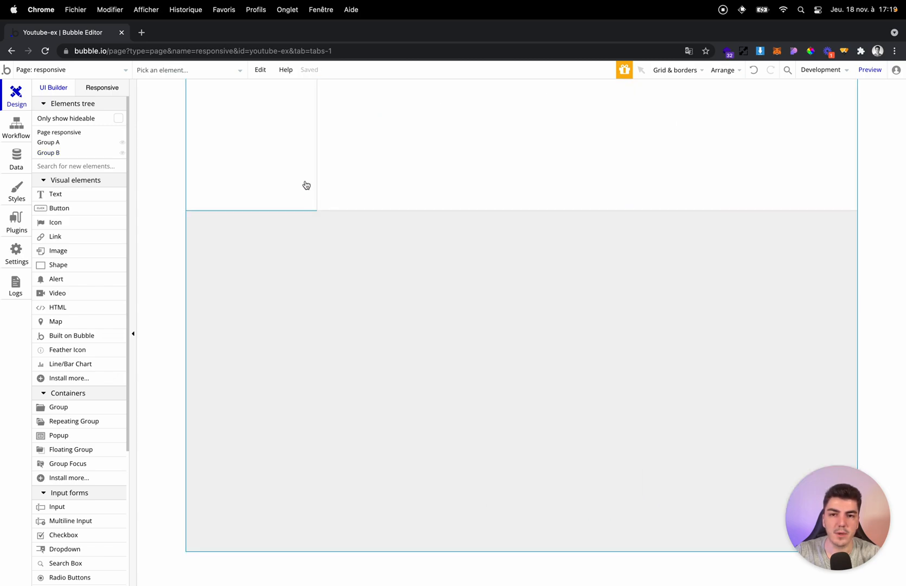
Compare the two groups by switching the second group's fixed width on and back off.
{"action": "left_click", "coordinate": [282, 123]}
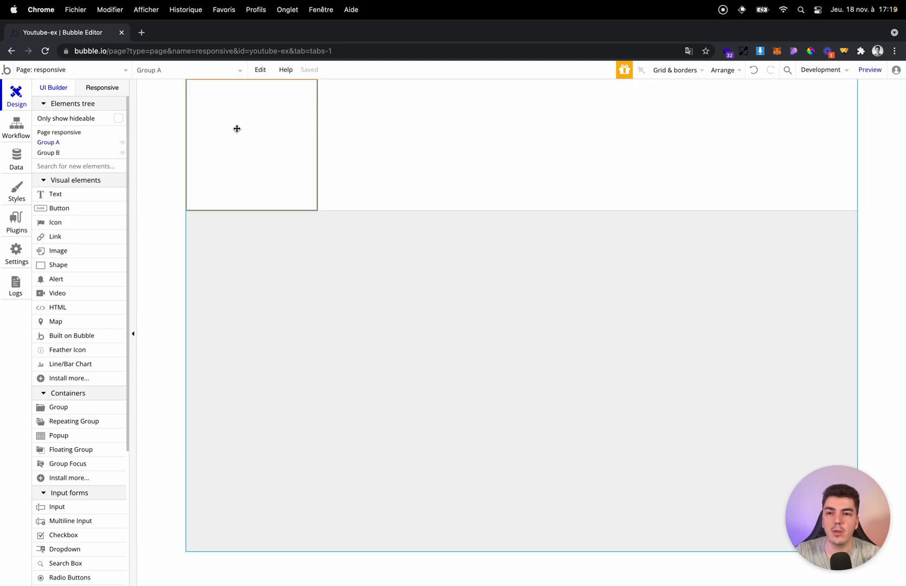
{"action": "left_click", "coordinate": [554, 111]}
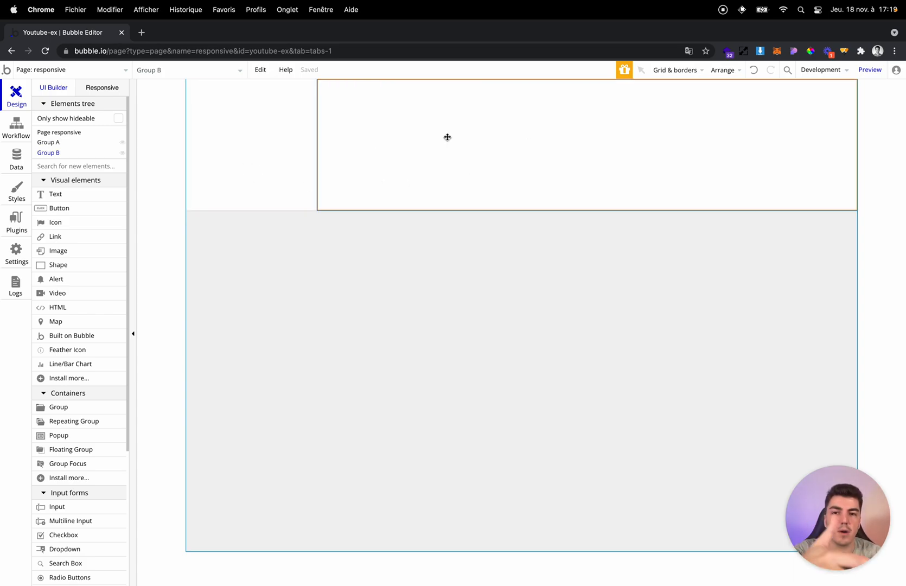
{"action": "left_click", "coordinate": [250, 146]}
{"action": "double_click", "coordinate": [250, 146]}
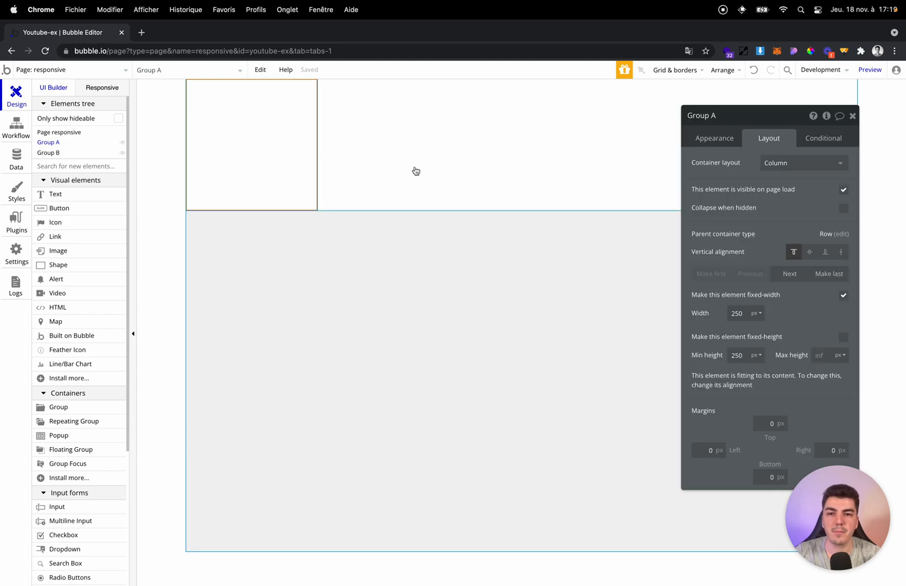
{"action": "left_click", "coordinate": [415, 169]}
{"action": "left_click", "coordinate": [842, 297]}
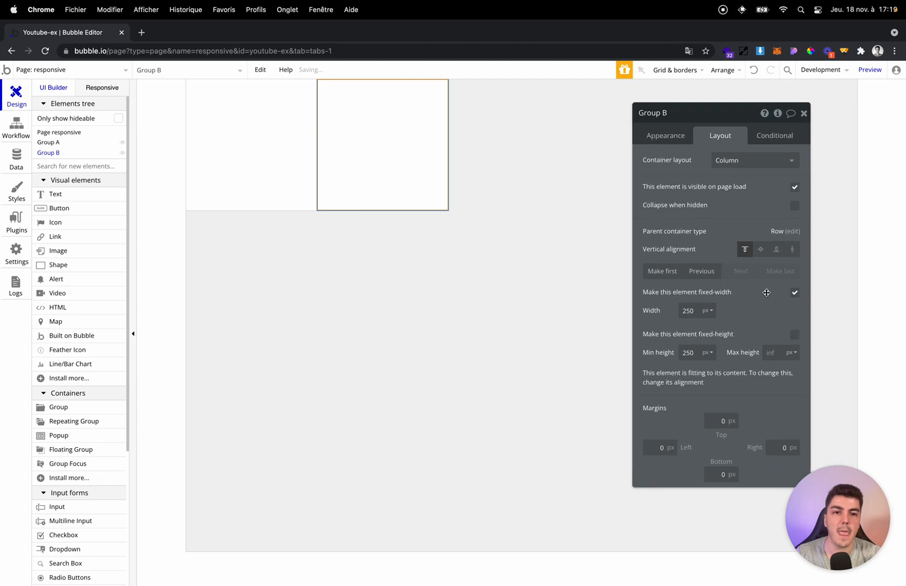
{"action": "left_click", "coordinate": [793, 294]}
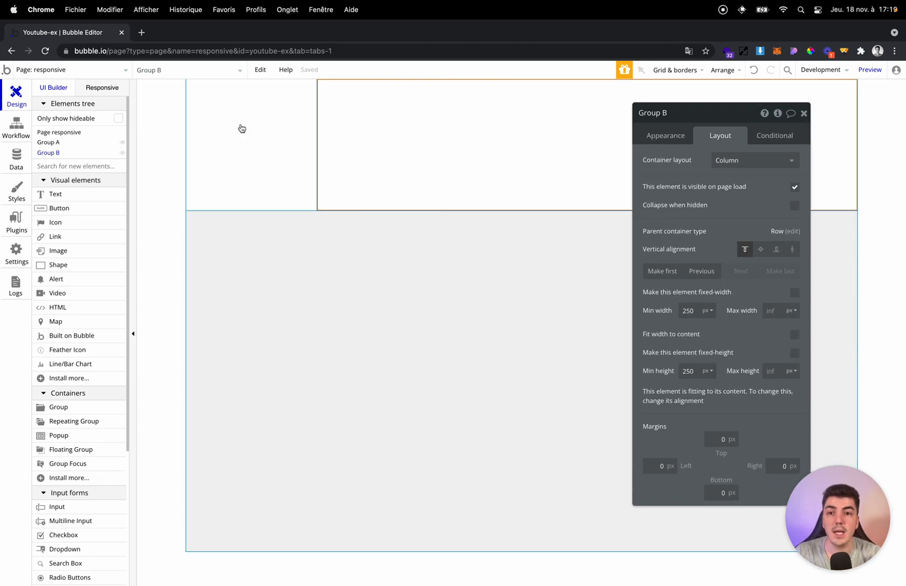
Turn off fixed width on the first group so both groups share the row.
{"action": "left_click", "coordinate": [241, 126]}
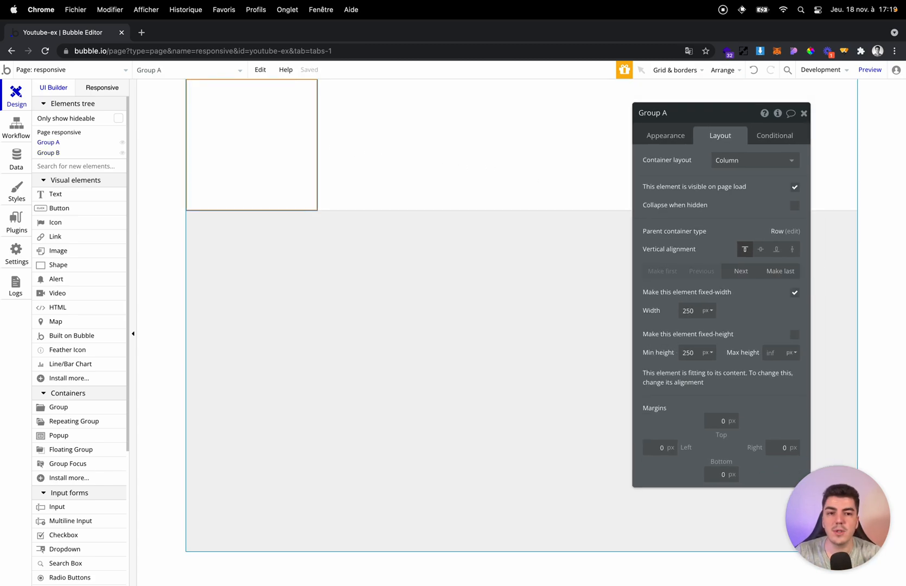
{"action": "left_click", "coordinate": [795, 294]}
{"action": "key", "text": "Escape"}
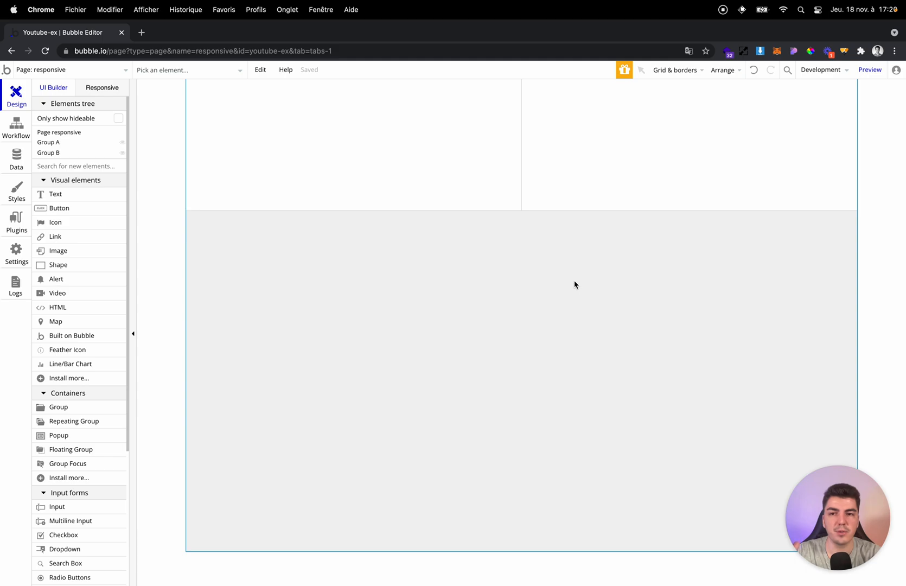
Copy the first group and paste it into the row as a third column.
{"action": "left_click", "coordinate": [425, 186]}
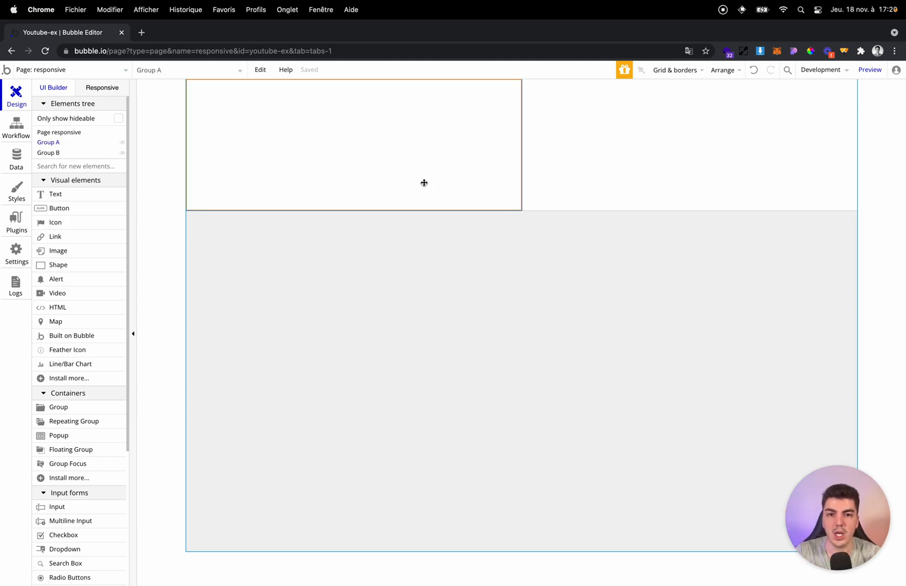
{"action": "key", "text": "ctrl+c"}
{"action": "key", "text": "ctrl+v"}
{"action": "left_click", "coordinate": [373, 269]}
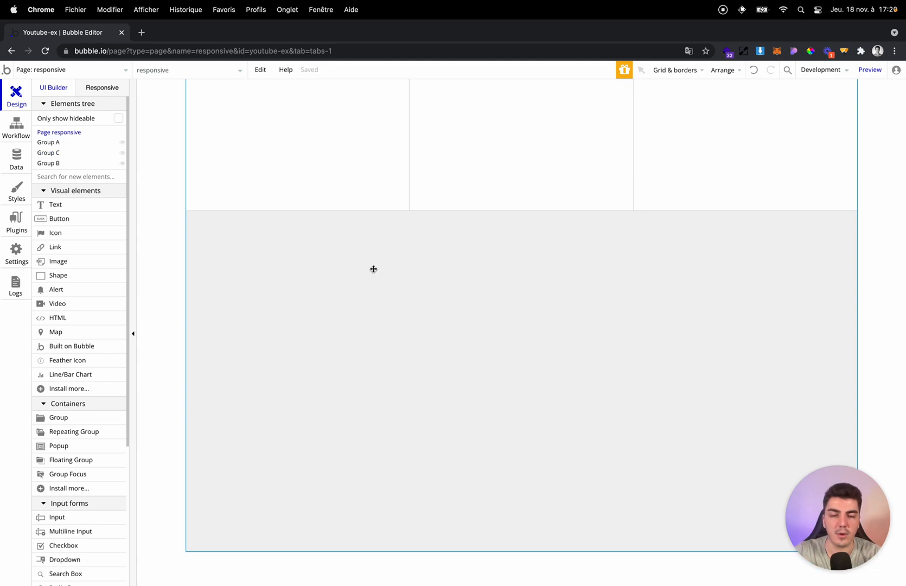
Try pasting a fourth group into the row, undo that paste and delete the middle group.
{"action": "left_click", "coordinate": [437, 192]}
{"action": "key", "text": "ctrl+v"}
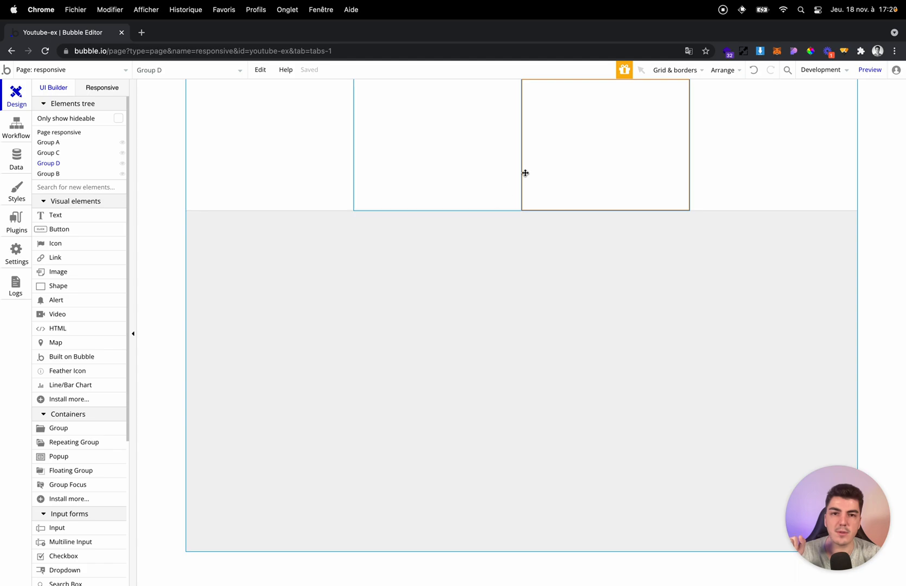
{"action": "key", "text": "ctrl+z"}
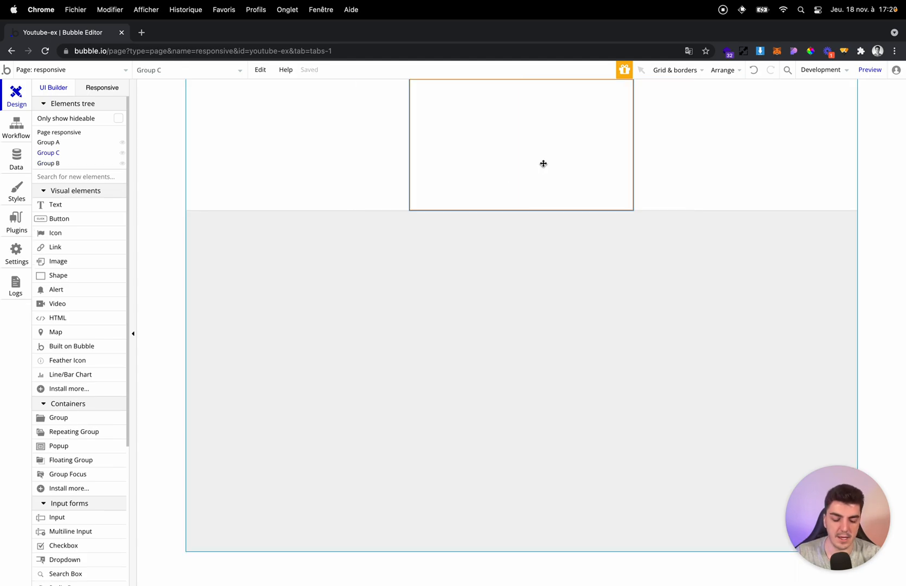
{"action": "key", "text": "Delete"}
Paste the group into the row, paste another copy nested inside it, and undo both pastes.
{"action": "left_click", "coordinate": [490, 147]}
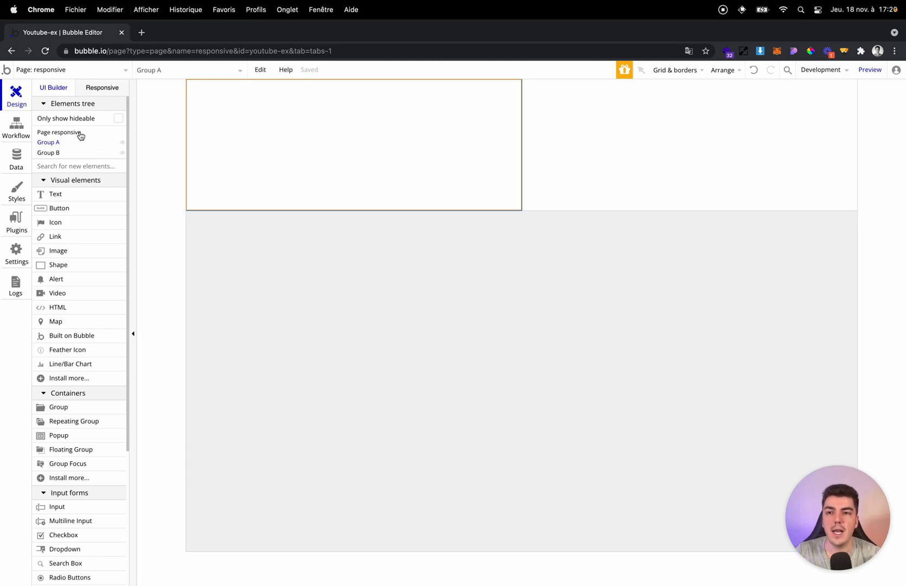
{"action": "left_click", "coordinate": [337, 236]}
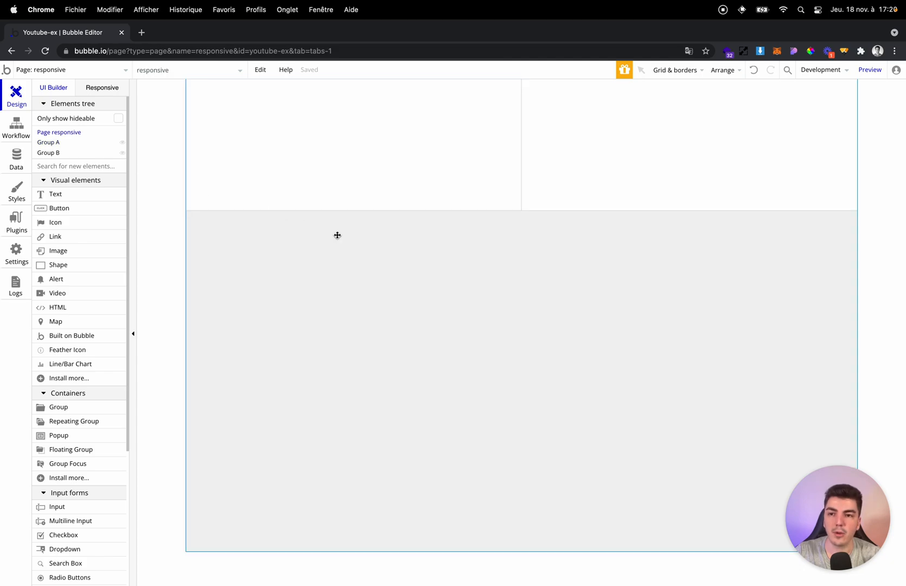
{"action": "key", "text": "super+v"}
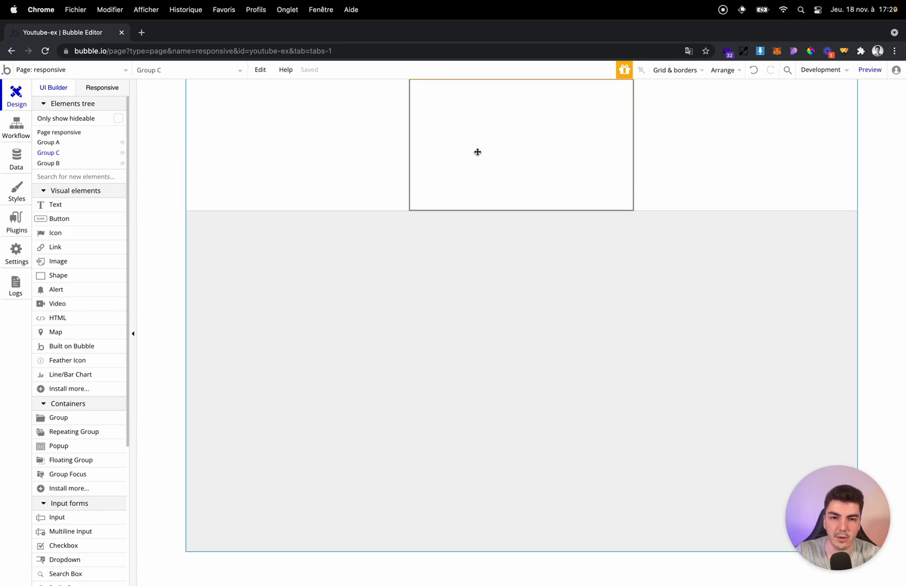
{"action": "key", "text": "super+v"}
{"action": "left_click", "coordinate": [34, 154]}
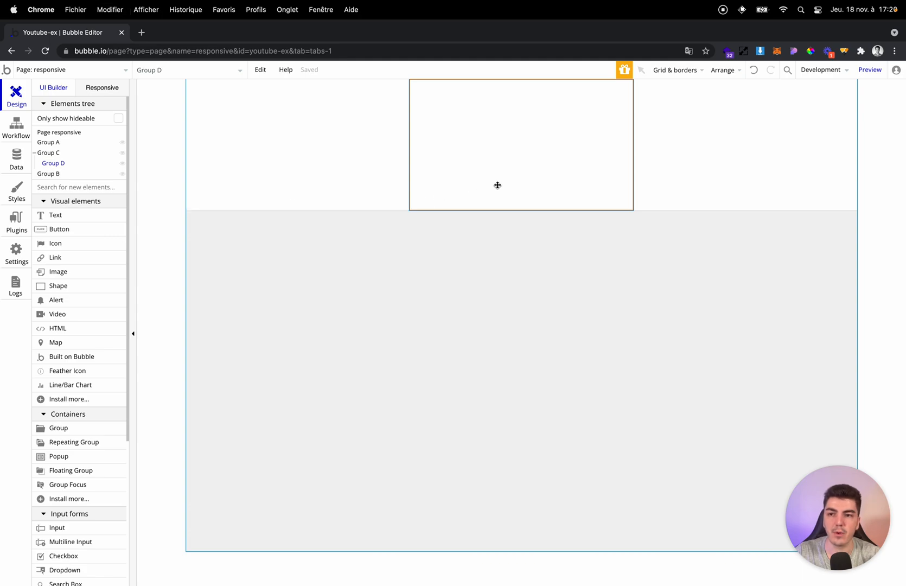
{"action": "key", "text": "super+z"}
{"action": "key", "text": "super+z"}
Paste the copied group as the row's middle column and select the page and its groups to check the structure.
{"action": "left_click", "coordinate": [378, 183]}
{"action": "key", "text": "super+v"}
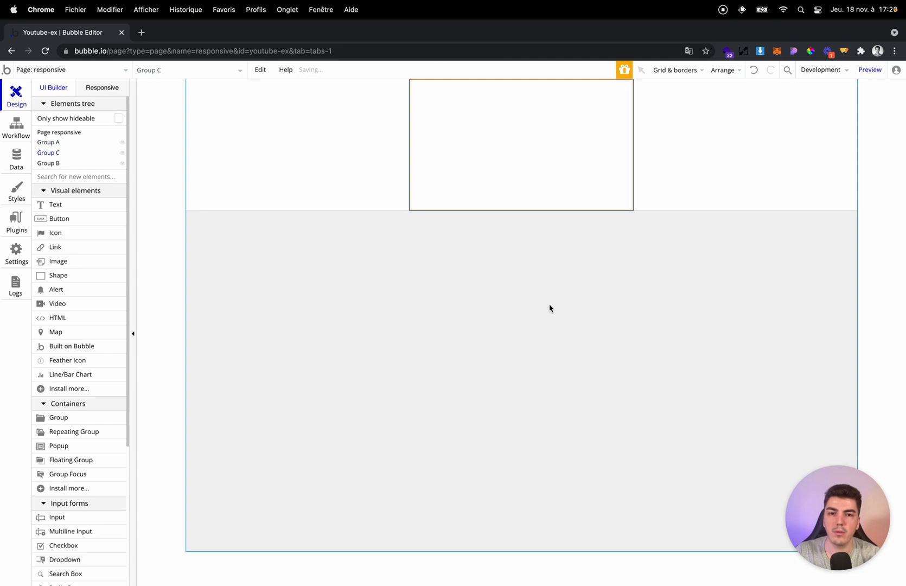
{"action": "left_click", "coordinate": [50, 133]}
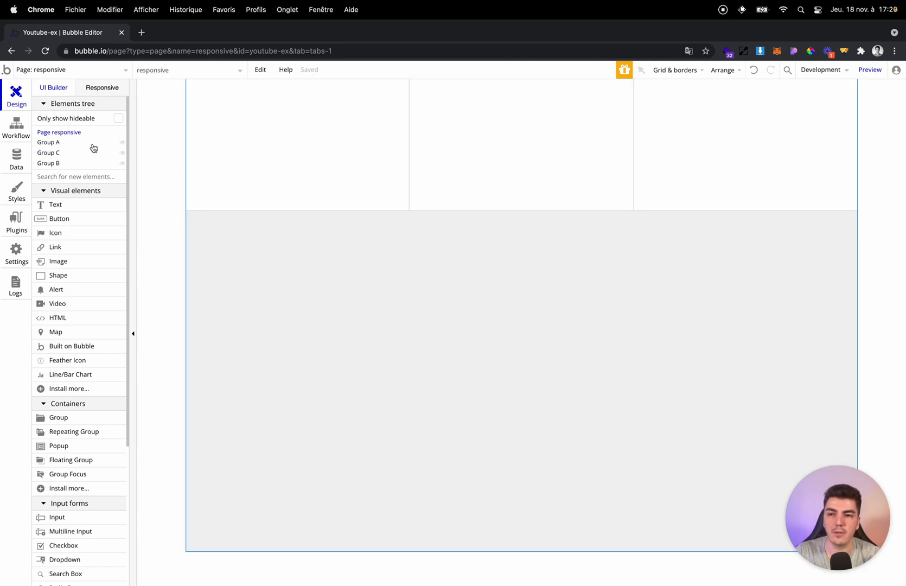
{"action": "left_click", "coordinate": [60, 144]}
{"action": "left_click", "coordinate": [484, 192]}
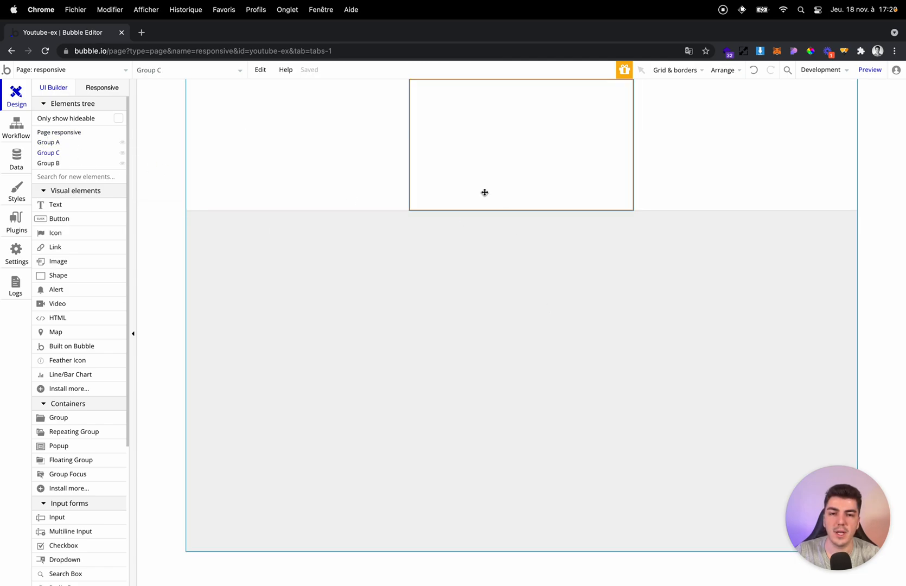
Delete the row's middle group and make Group A a fixed-width element.
{"action": "key", "text": "Delete"}
{"action": "double_click", "coordinate": [468, 187]}
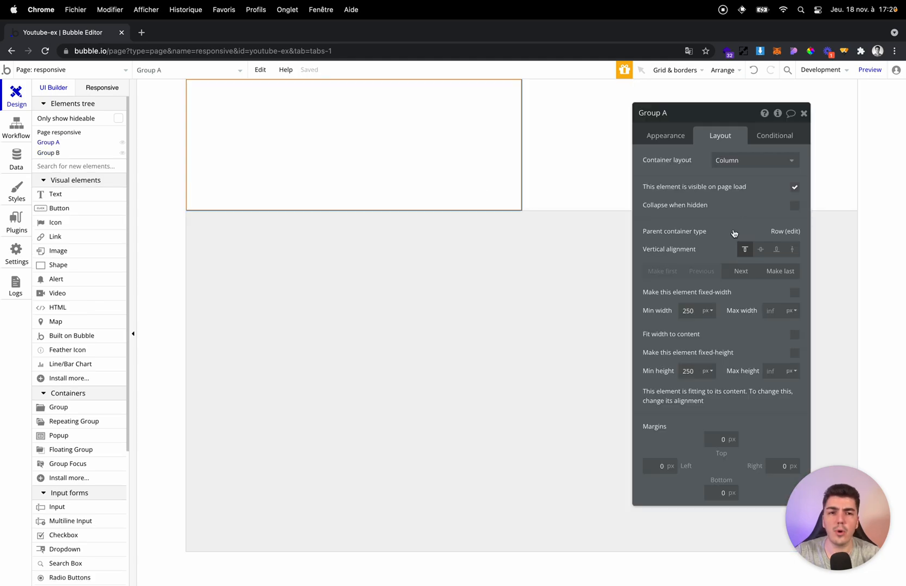
{"action": "left_click", "coordinate": [794, 294]}
{"action": "left_click", "coordinate": [486, 186]}
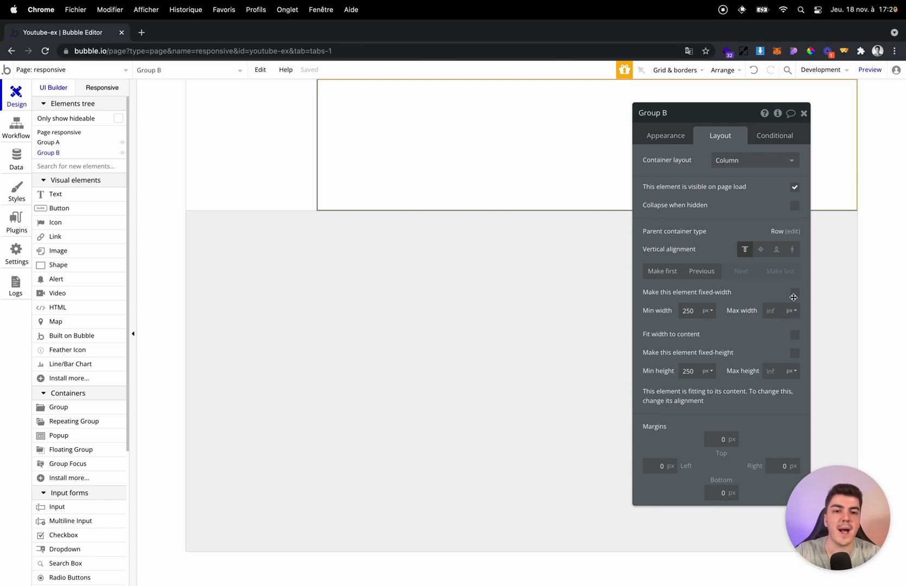
Try centre and bottom vertical alignment on Group A and settle on stretching it to the full height.
{"action": "left_click", "coordinate": [307, 177]}
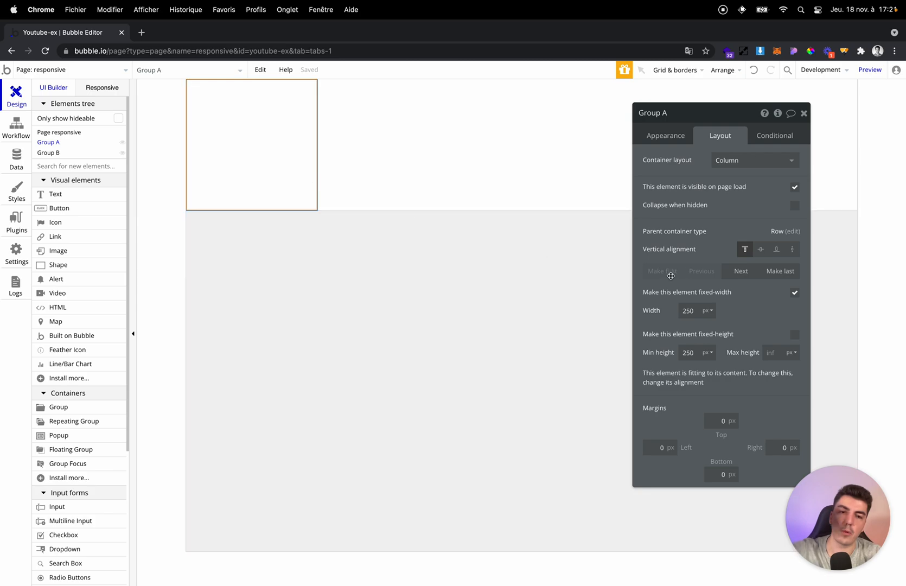
{"action": "left_click", "coordinate": [761, 252]}
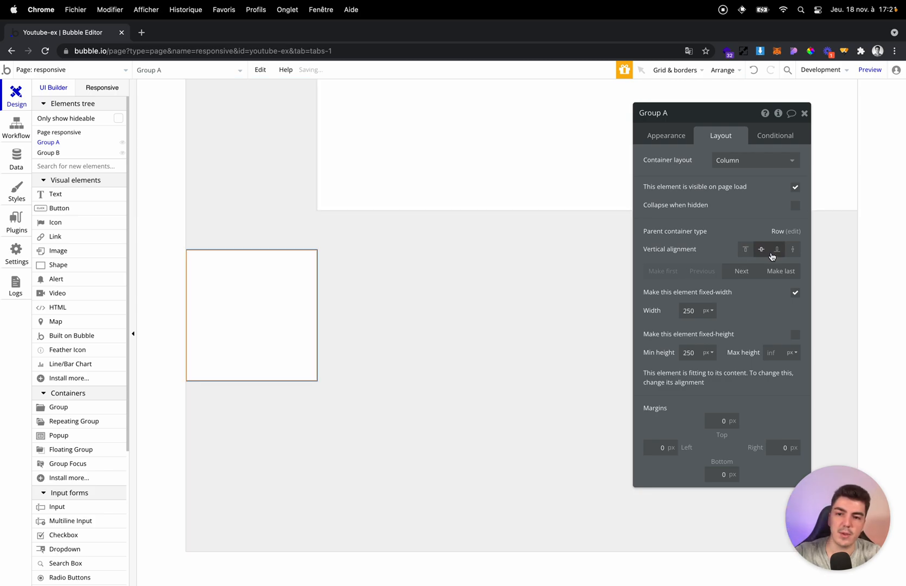
{"action": "left_click", "coordinate": [776, 253]}
{"action": "left_click", "coordinate": [792, 252]}
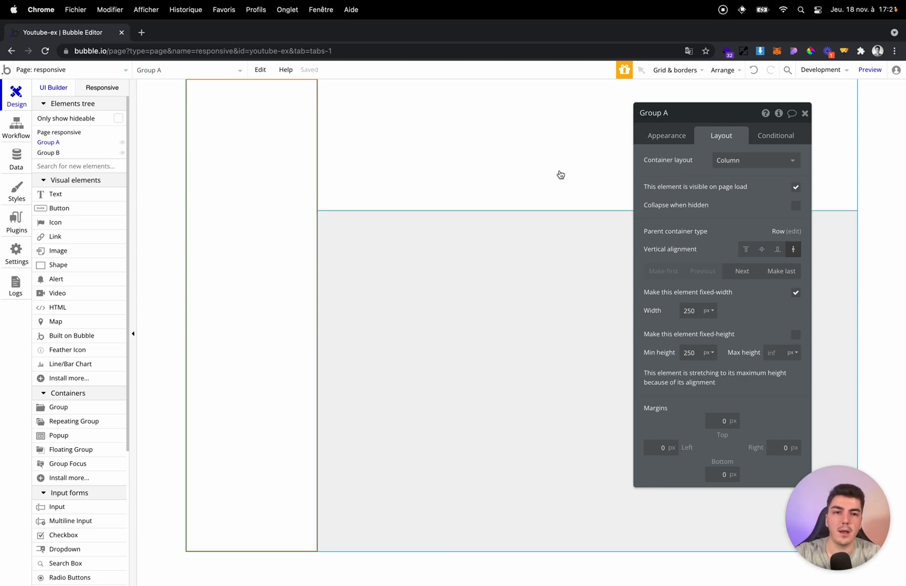
Give Group A a flat light grey #E6E6E6 background and change the page's background colour to white.
{"action": "left_click", "coordinate": [668, 135]}
{"action": "left_click", "coordinate": [744, 310]}
{"action": "left_click_drag", "start_coordinate": [726, 340], "coordinate": [711, 332]}
{"action": "left_click", "coordinate": [498, 312]}
{"action": "left_click", "coordinate": [750, 316]}
{"action": "left_click_drag", "start_coordinate": [797, 344], "coordinate": [711, 323]}
{"action": "left_click", "coordinate": [209, 198]}
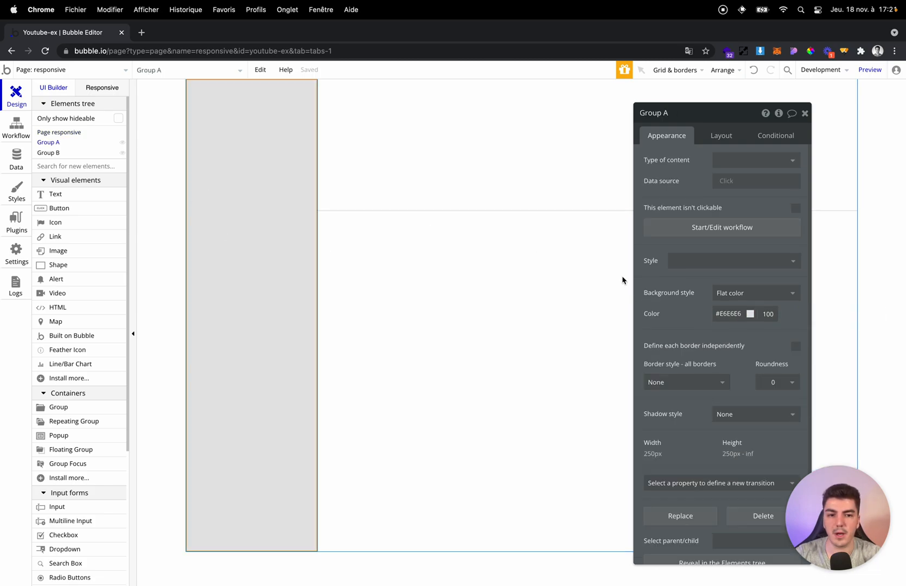
{"action": "left_click", "coordinate": [573, 264]}
{"action": "left_click", "coordinate": [284, 233]}
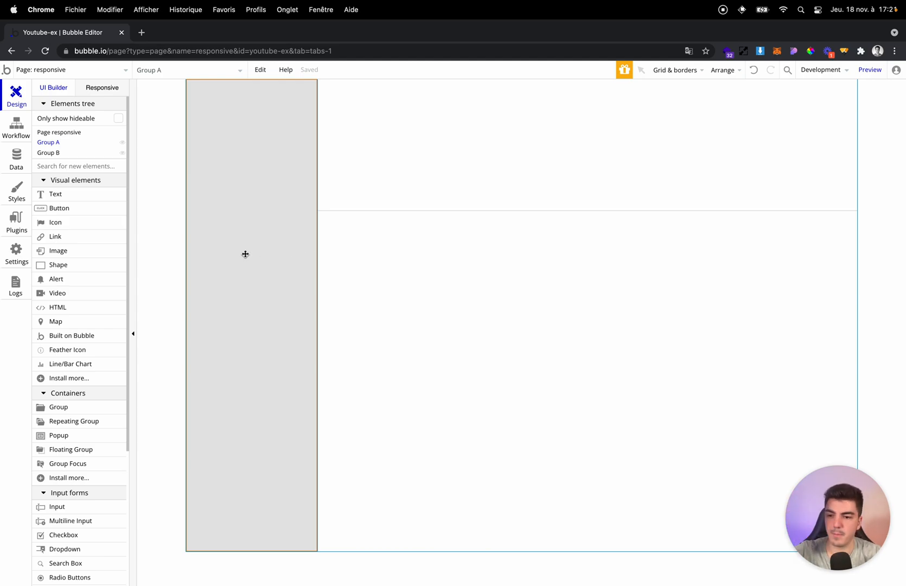
Set Group A's container layout to Align to parent.
{"action": "double_click", "coordinate": [293, 195]}
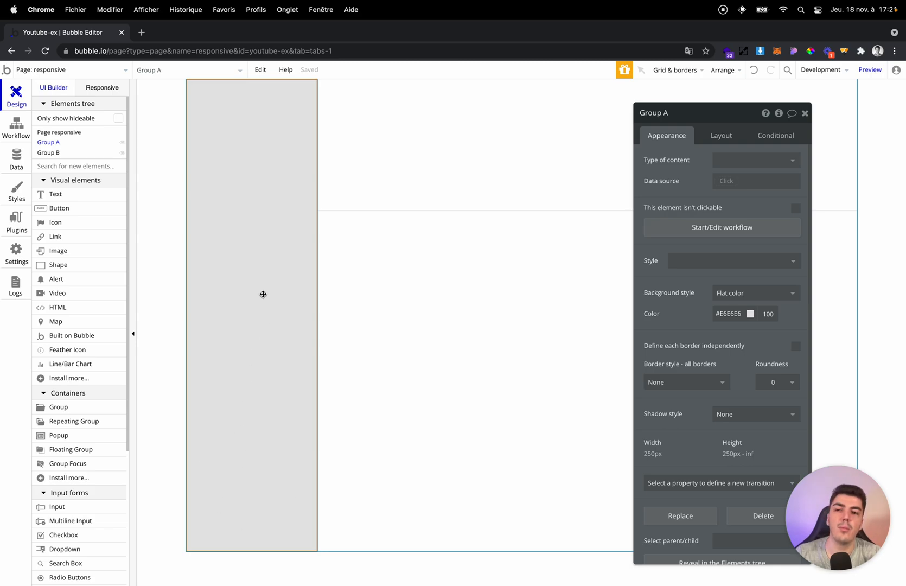
{"action": "left_click", "coordinate": [736, 136]}
{"action": "left_click", "coordinate": [737, 164]}
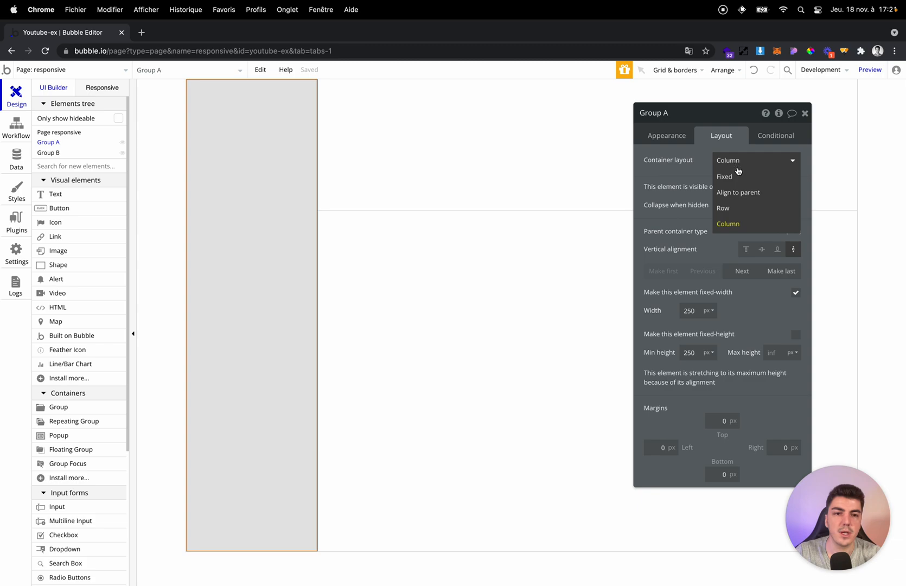
{"action": "left_click", "coordinate": [741, 197]}
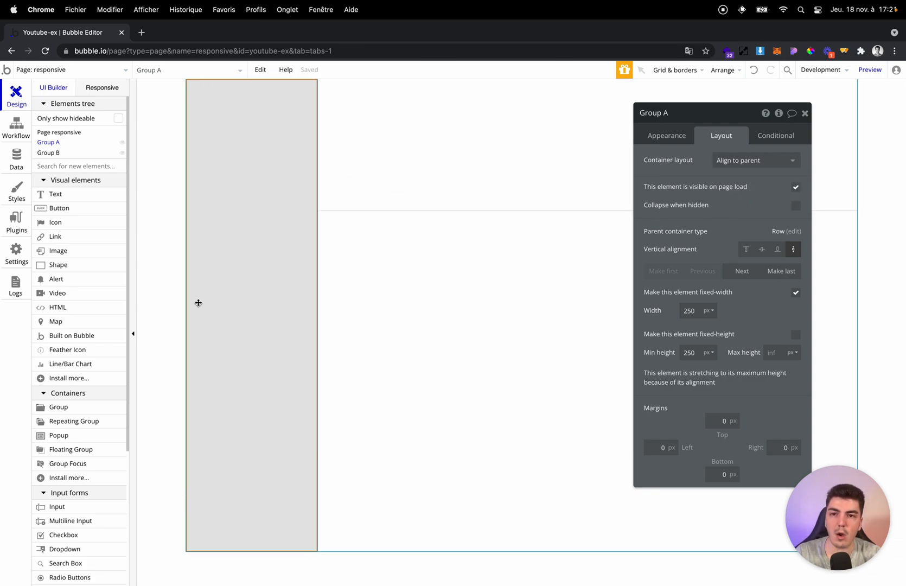
Add a group inside the grey Group A and align it to the top centre.
{"action": "left_click", "coordinate": [80, 407]}
{"action": "left_click", "coordinate": [222, 135]}
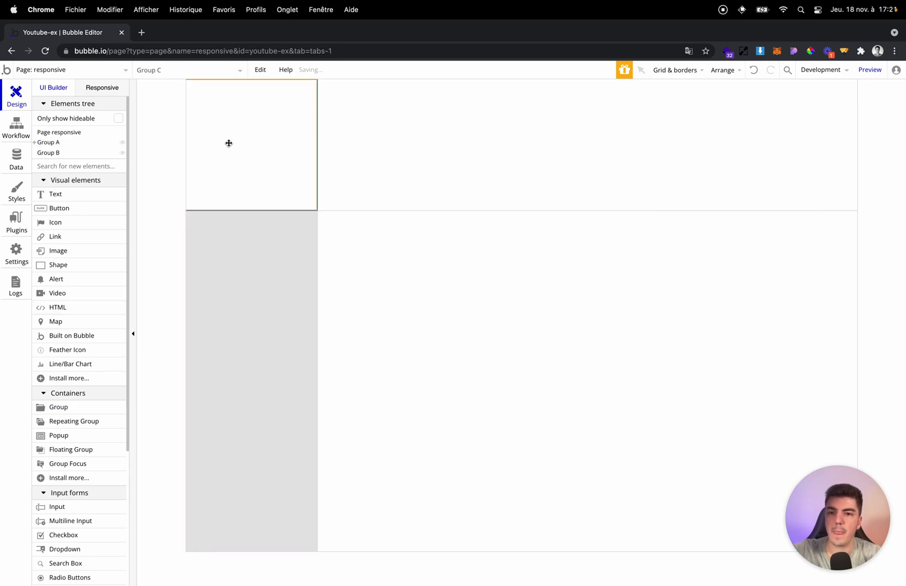
{"action": "left_click", "coordinate": [722, 249]}
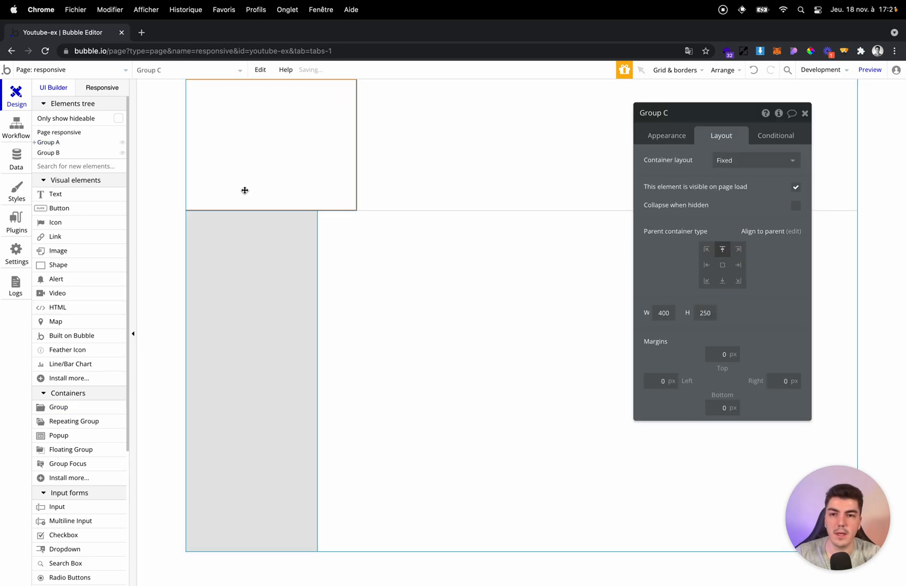
Set the nested group's width to 200 and paste a copy of it into Group A, aligned to the bottom centre.
{"action": "left_click", "coordinate": [663, 312]}
{"action": "double_click", "coordinate": [664, 313]}
{"action": "type", "text": "200"}
{"action": "key", "text": "super+v"}
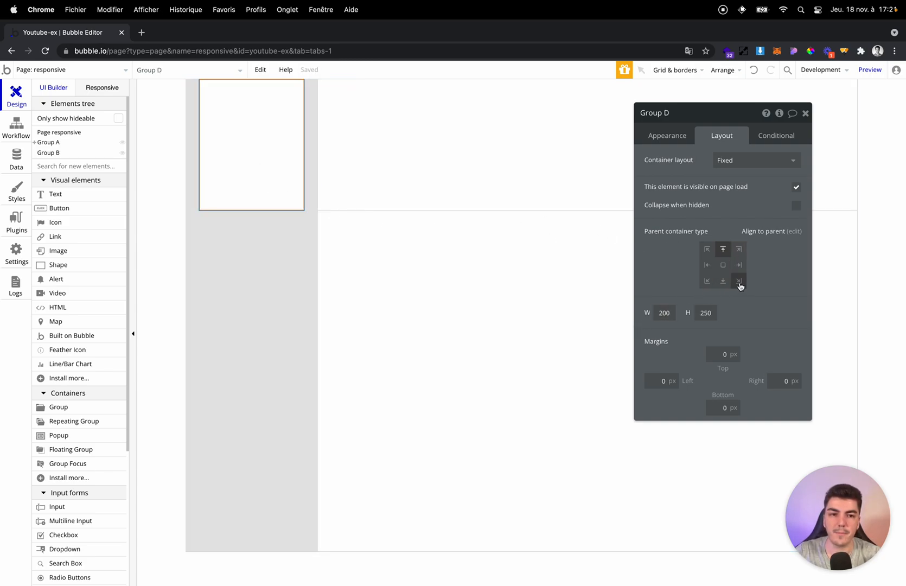
{"action": "left_click", "coordinate": [723, 281]}
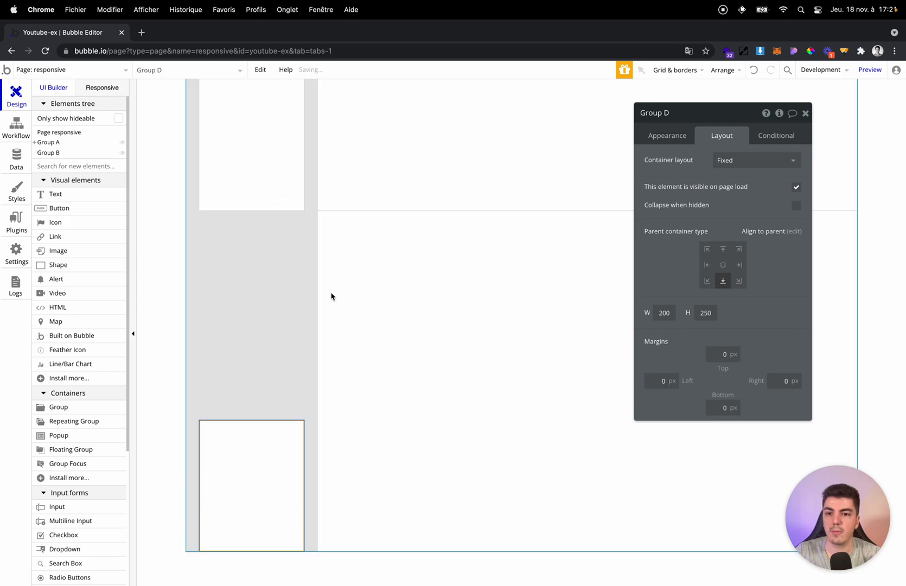
Test the page's minimum height at 500 and 600, and set it back to 900.
{"action": "left_click", "coordinate": [368, 430]}
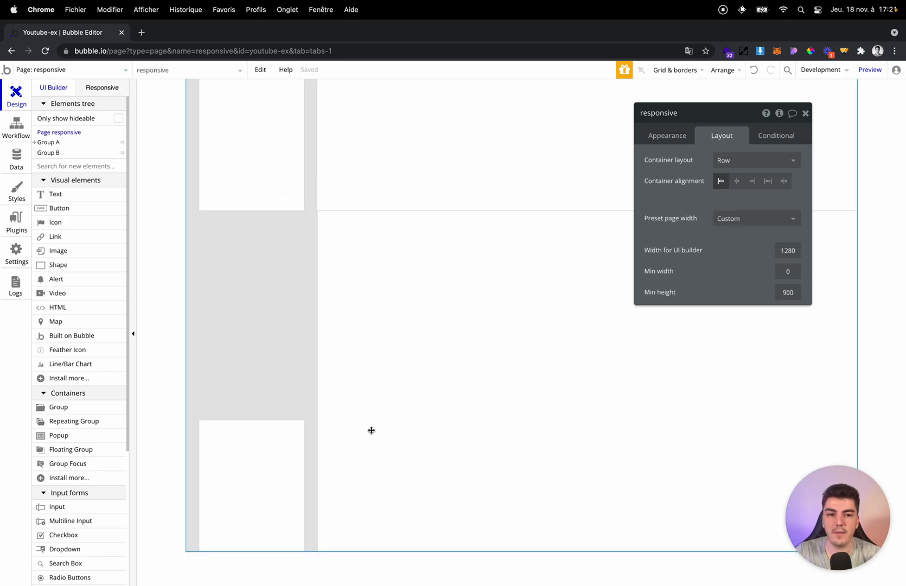
{"action": "left_click", "coordinate": [783, 293]}
{"action": "key", "text": "BackSpace"}
{"action": "type", "text": "5"}
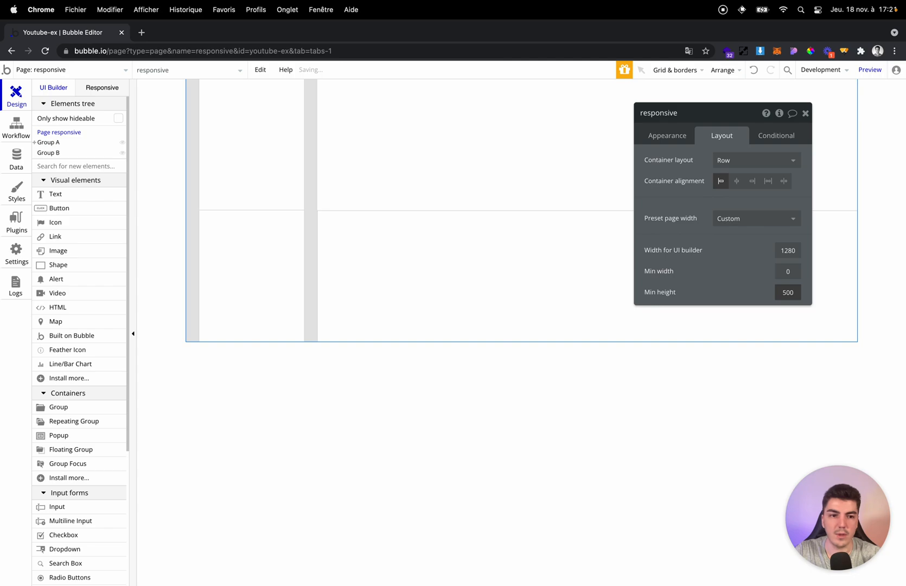
{"action": "key", "text": "BackSpace"}
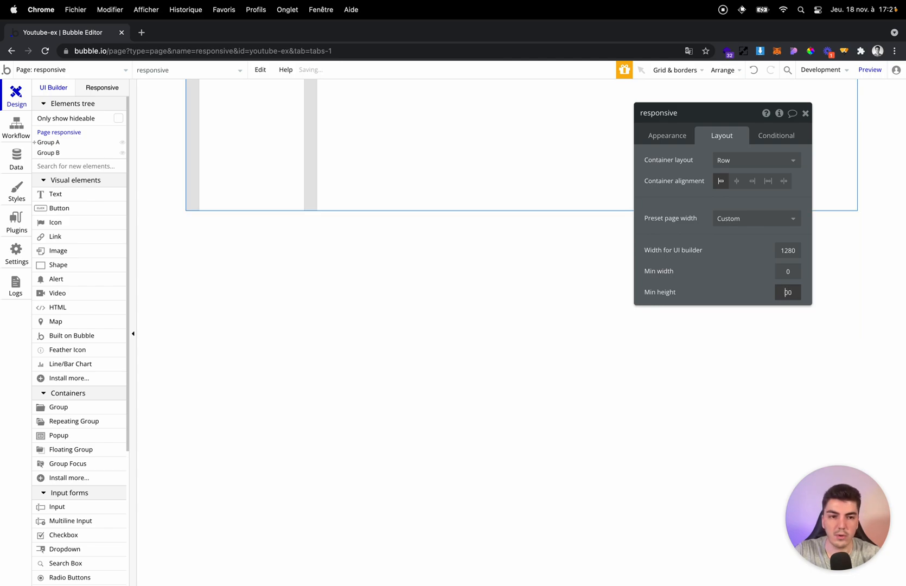
{"action": "type", "text": "6"}
{"action": "key", "text": "BackSpace"}
{"action": "type", "text": "9"}
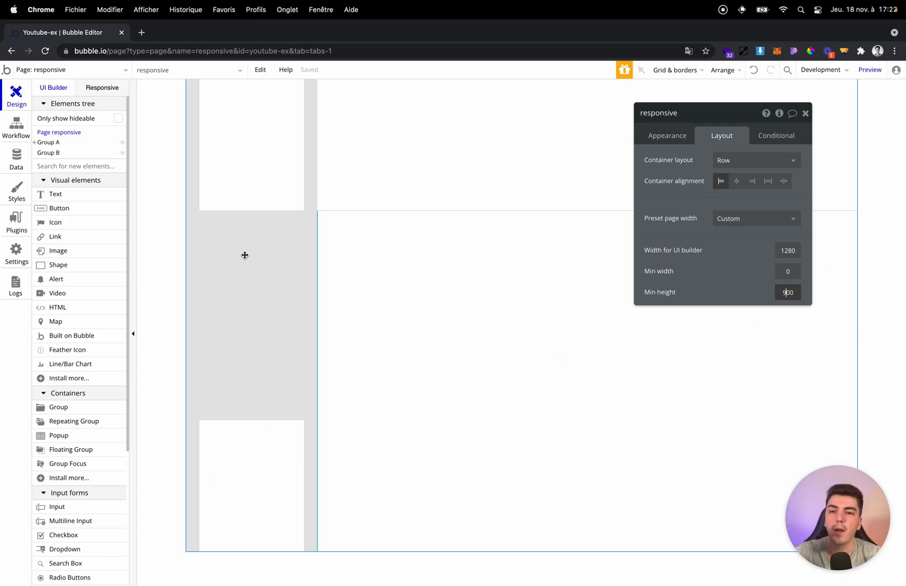
Inspect the layout settings of both nested groups and their parent, Group A.
{"action": "left_click", "coordinate": [248, 204]}
{"action": "left_click", "coordinate": [246, 435]}
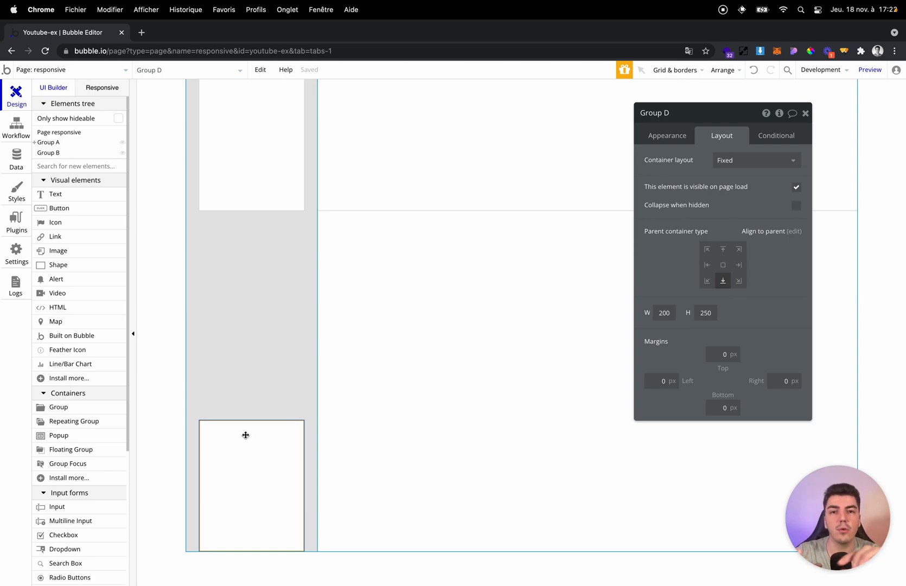
{"action": "key", "text": "Escape"}
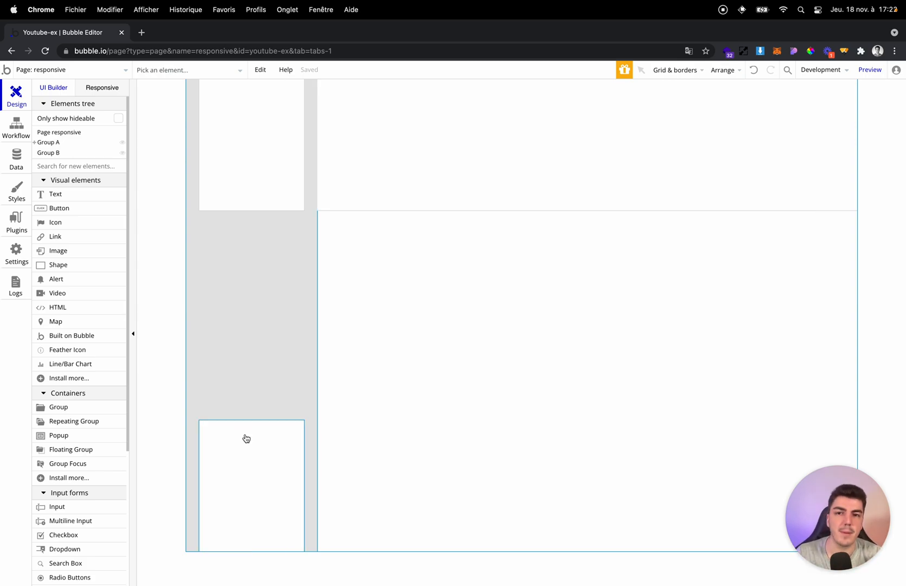
{"action": "left_click", "coordinate": [256, 403]}
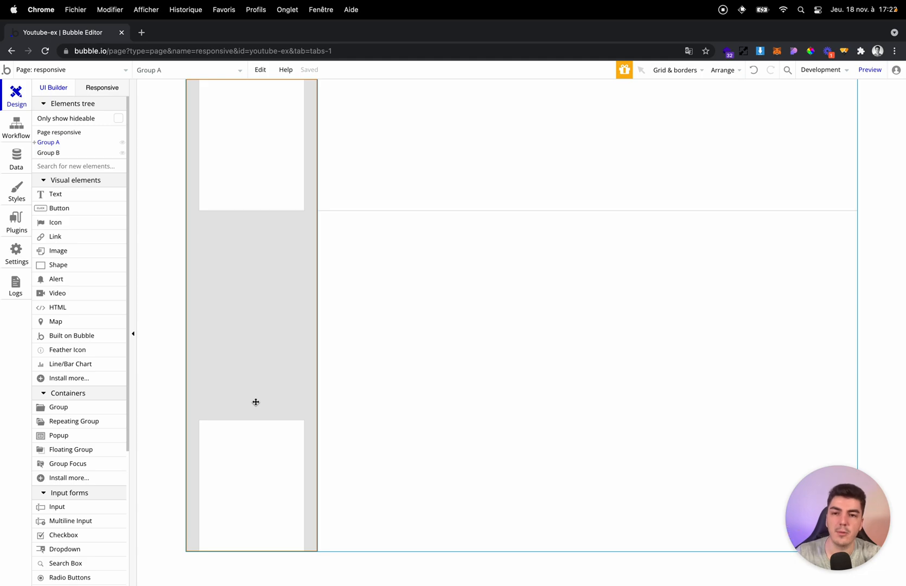
{"action": "double_click", "coordinate": [261, 389]}
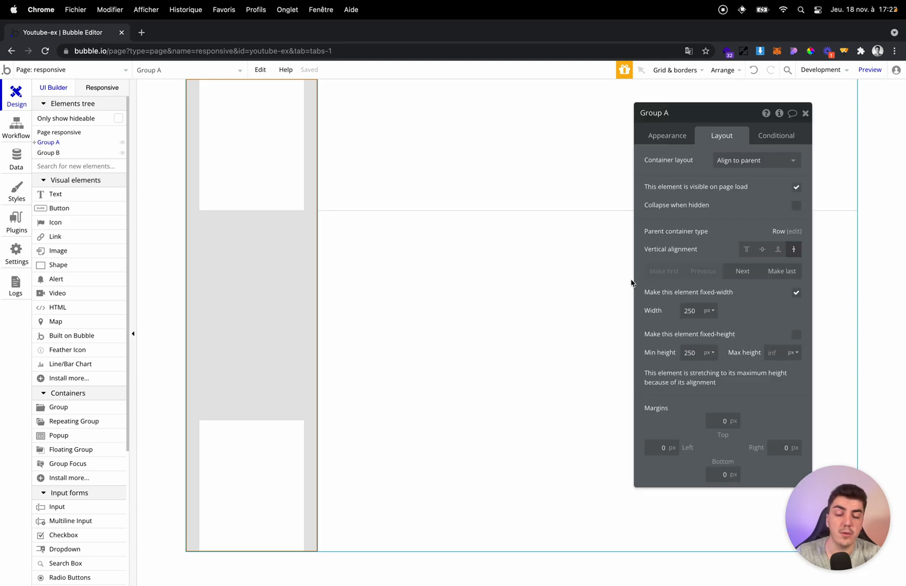
{"action": "key", "text": "Escape"}
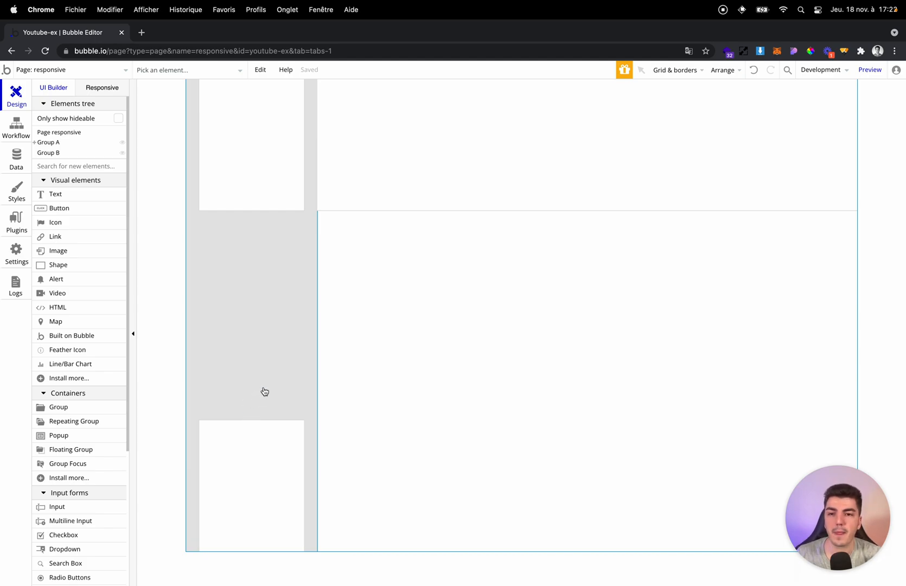
Delete the top nested group and the grey Group A with its remaining content.
{"action": "left_click", "coordinate": [311, 184]}
{"action": "left_click", "coordinate": [288, 179]}
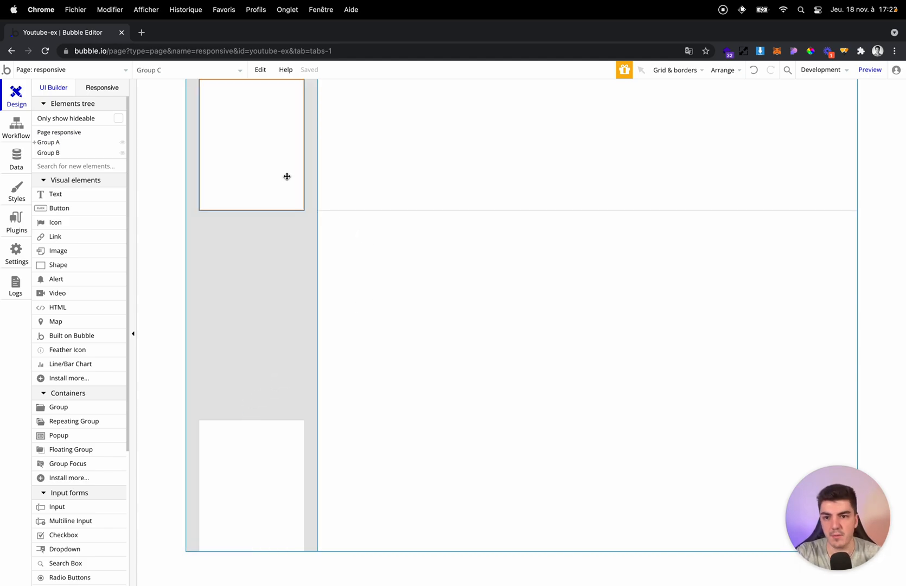
{"action": "key", "text": "Delete"}
{"action": "left_click", "coordinate": [274, 270]}
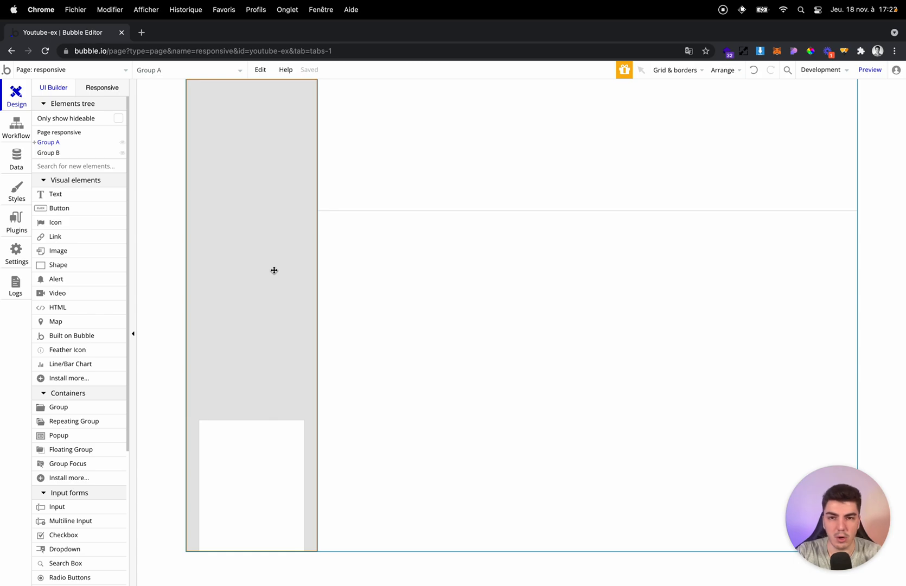
{"action": "key", "text": "Delete"}
Set Group B's container layout to Row and add a 400 by 250 px group inside it.
{"action": "double_click", "coordinate": [302, 196]}
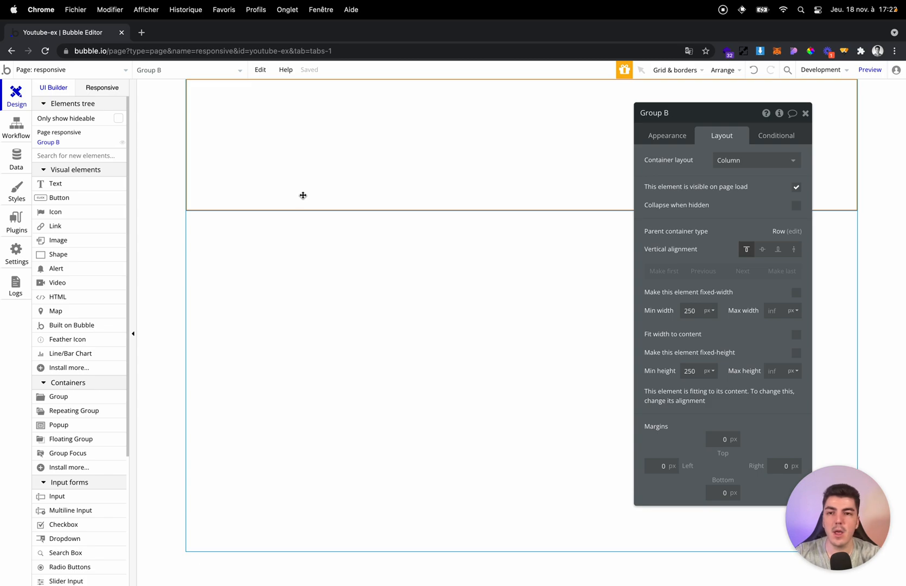
{"action": "left_click", "coordinate": [749, 161]}
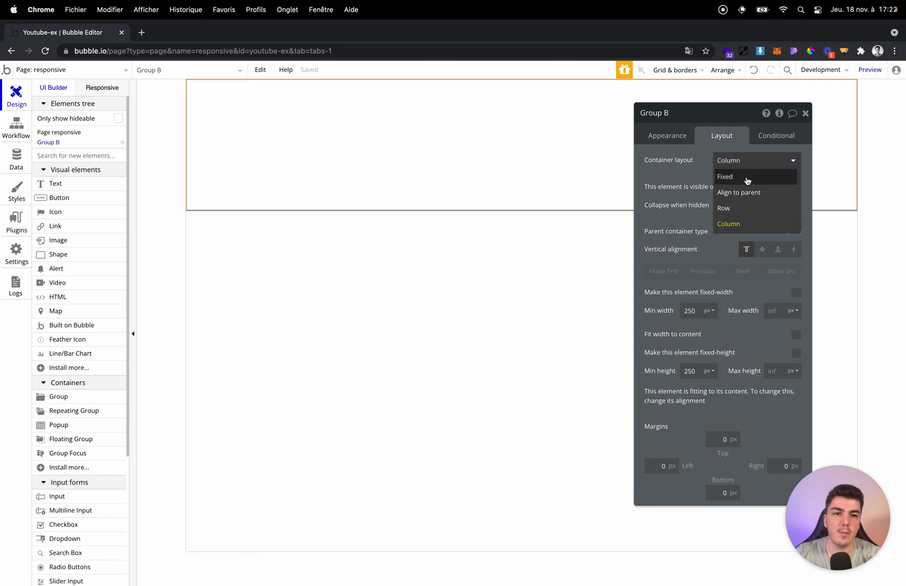
{"action": "left_click", "coordinate": [740, 208]}
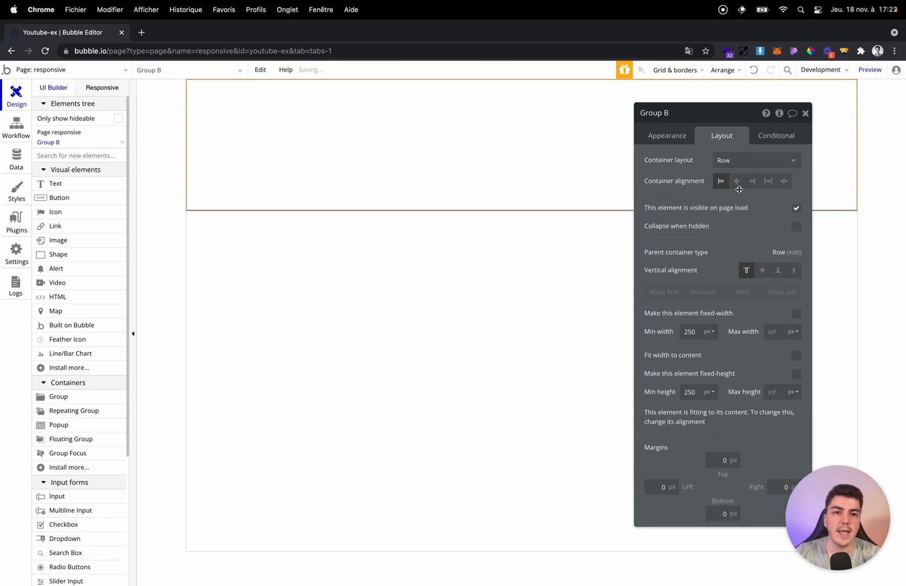
{"action": "left_click", "coordinate": [65, 397]}
{"action": "left_click_drag", "start_coordinate": [213, 109], "coordinate": [318, 137]}
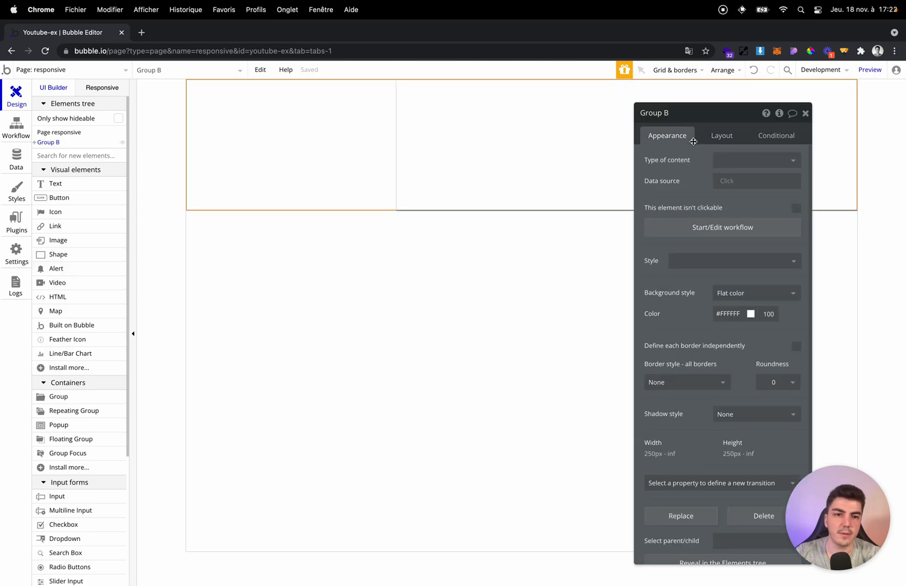
Set Group B's background colour to red #DB5C5C and the nested group's to #C98C8C.
{"action": "left_click", "coordinate": [751, 314]}
{"action": "left_click", "coordinate": [762, 336]}
{"action": "left_click", "coordinate": [309, 139]}
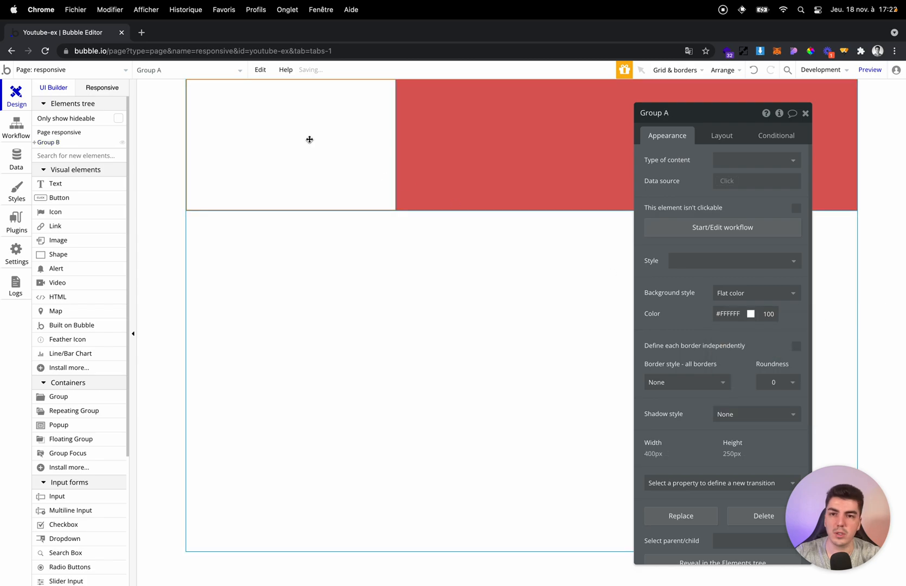
{"action": "left_click", "coordinate": [750, 314]}
{"action": "left_click", "coordinate": [738, 338]}
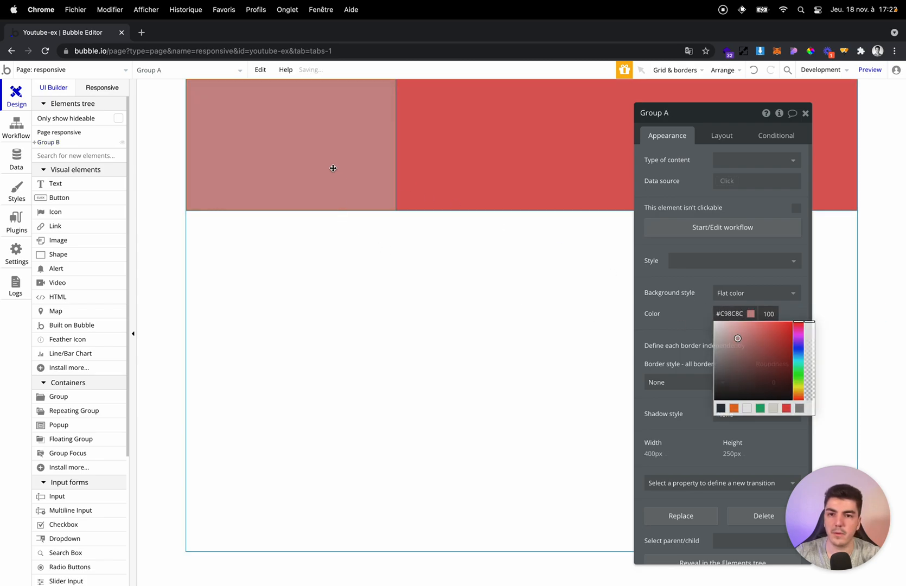
Duplicate the nested group beside the first one in Group B and give the copy a white #FFFFFF background.
{"action": "key", "text": "super+c"}
{"action": "key", "text": "super+v"}
{"action": "left_click", "coordinate": [751, 314]}
{"action": "left_click_drag", "start_coordinate": [738, 339], "coordinate": [625, 275]}
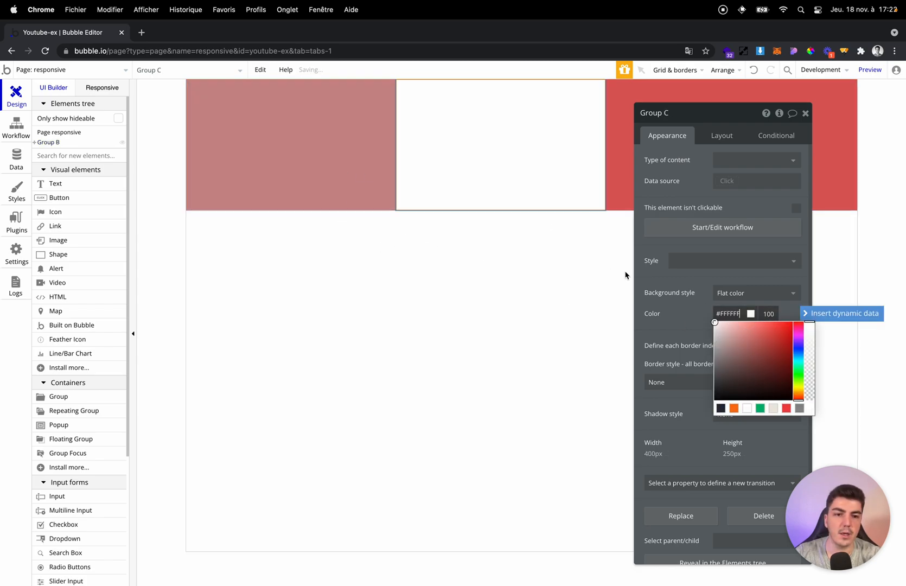
{"action": "left_click", "coordinate": [596, 247]}
Set Group B's container alignment to right.
{"action": "left_click", "coordinate": [618, 199]}
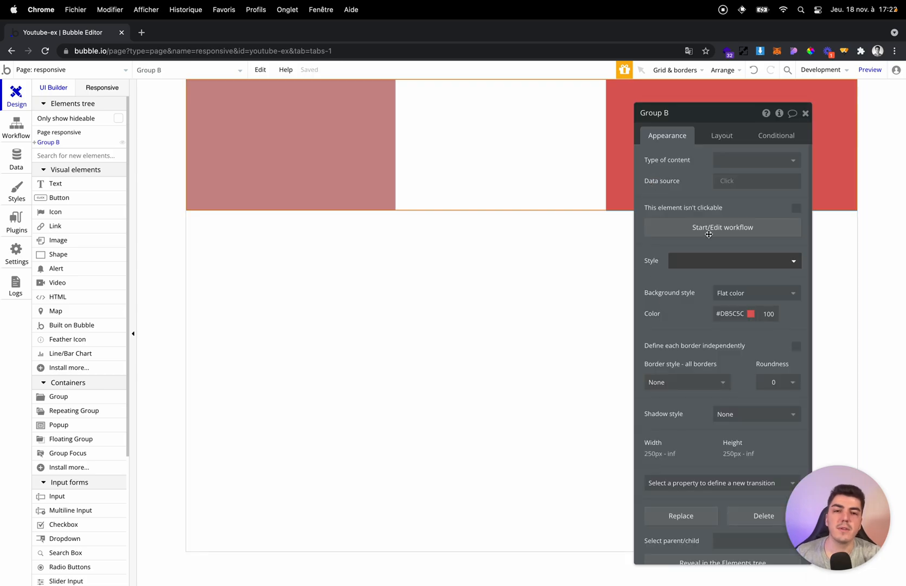
{"action": "left_click", "coordinate": [729, 132]}
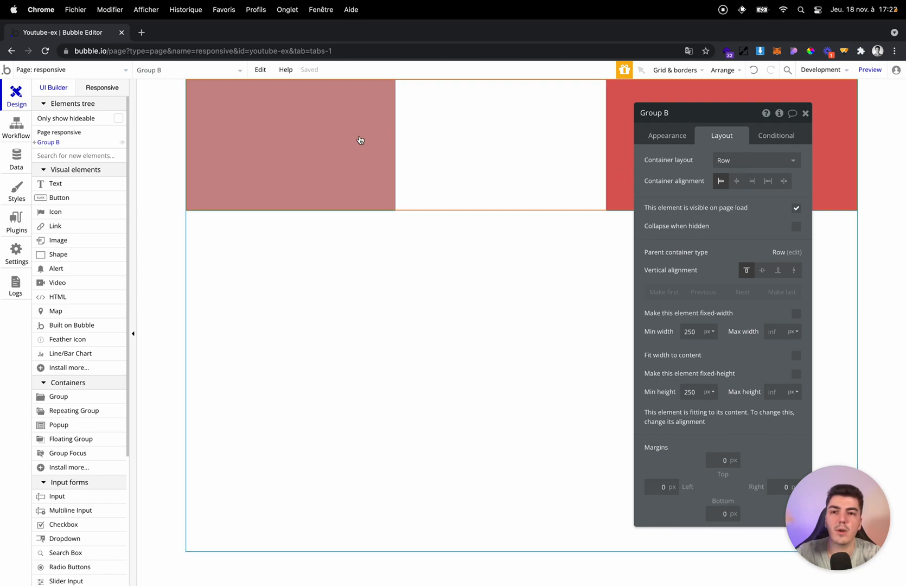
{"action": "left_click", "coordinate": [752, 182]}
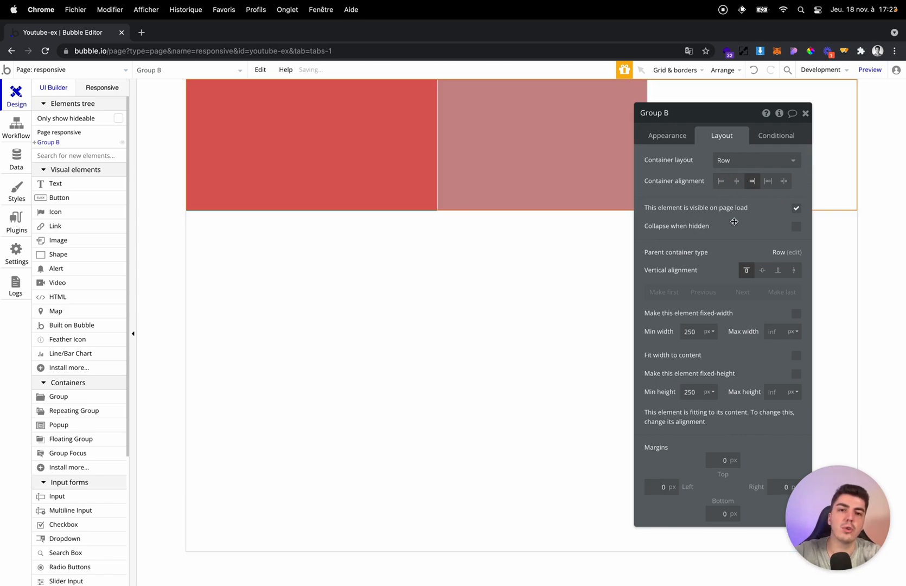
Try centre, Space between and Space around as Group B's container alignment, ending on Space around.
{"action": "left_click", "coordinate": [736, 183]}
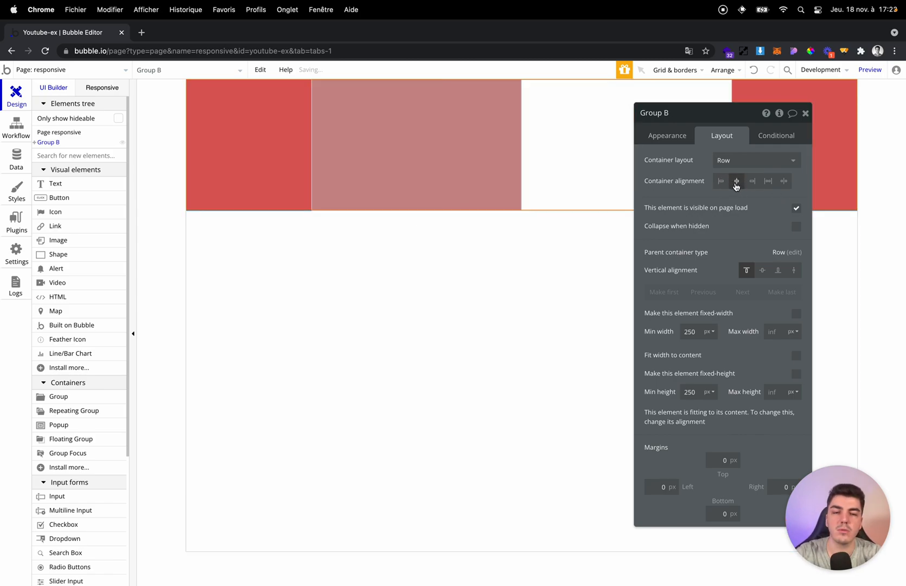
{"action": "left_click_drag", "start_coordinate": [697, 187], "coordinate": [547, 270]}
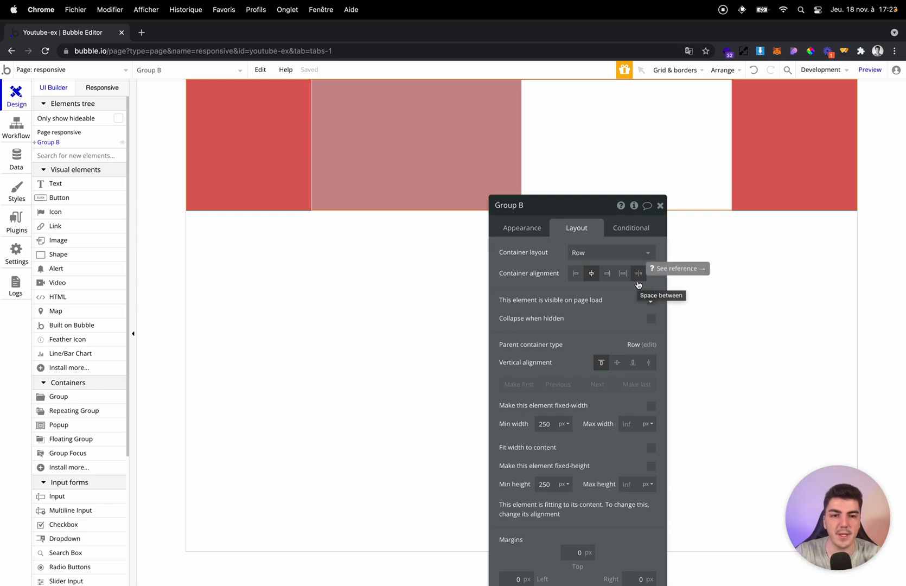
{"action": "left_click", "coordinate": [639, 279]}
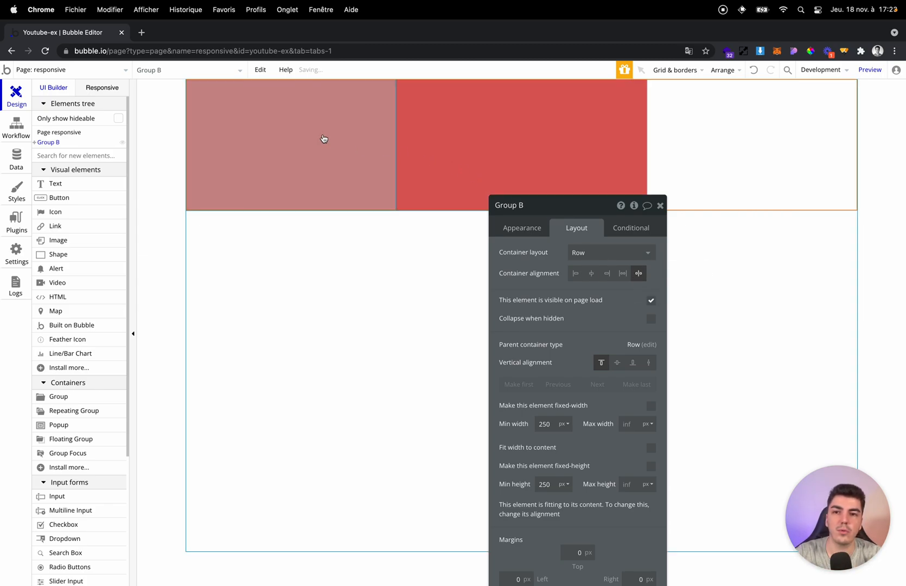
{"action": "left_click", "coordinate": [322, 135]}
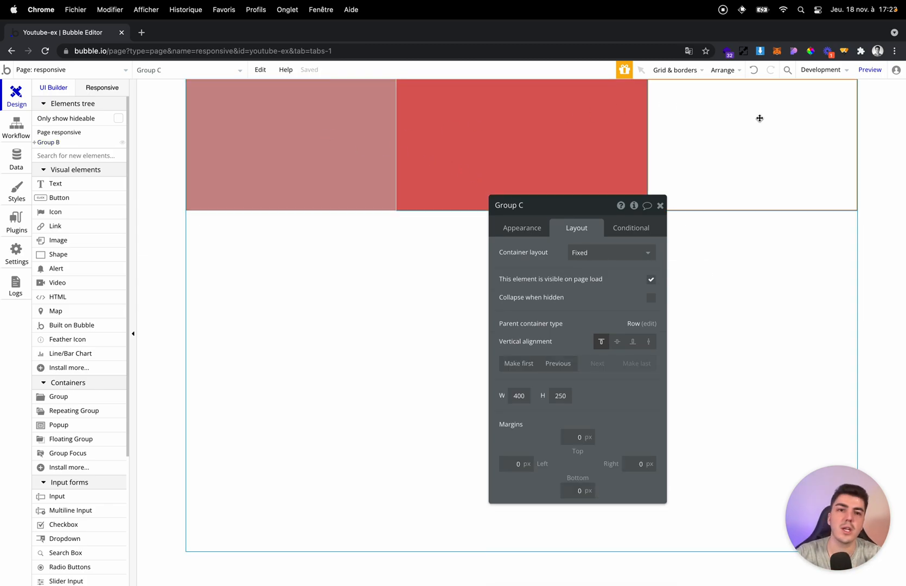
{"action": "left_click", "coordinate": [764, 161]}
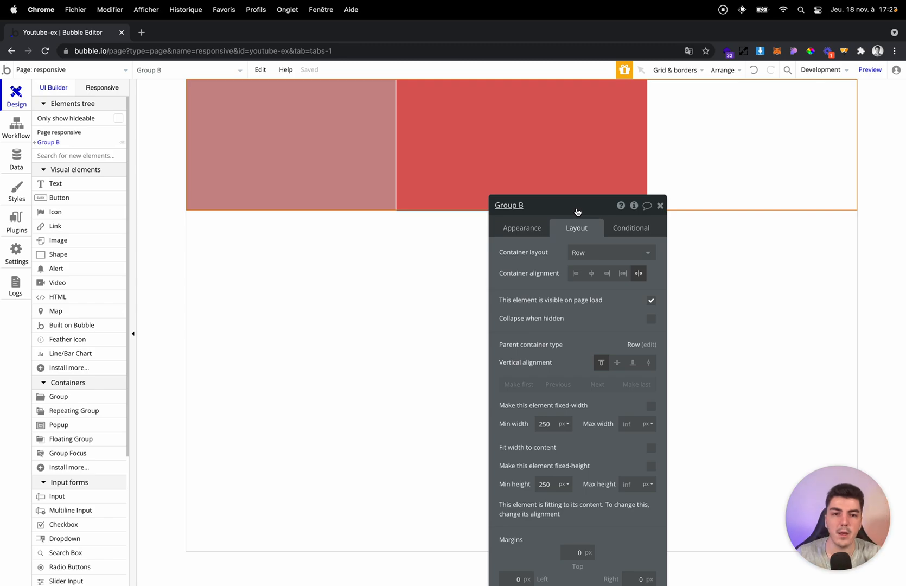
{"action": "left_click", "coordinate": [623, 273]}
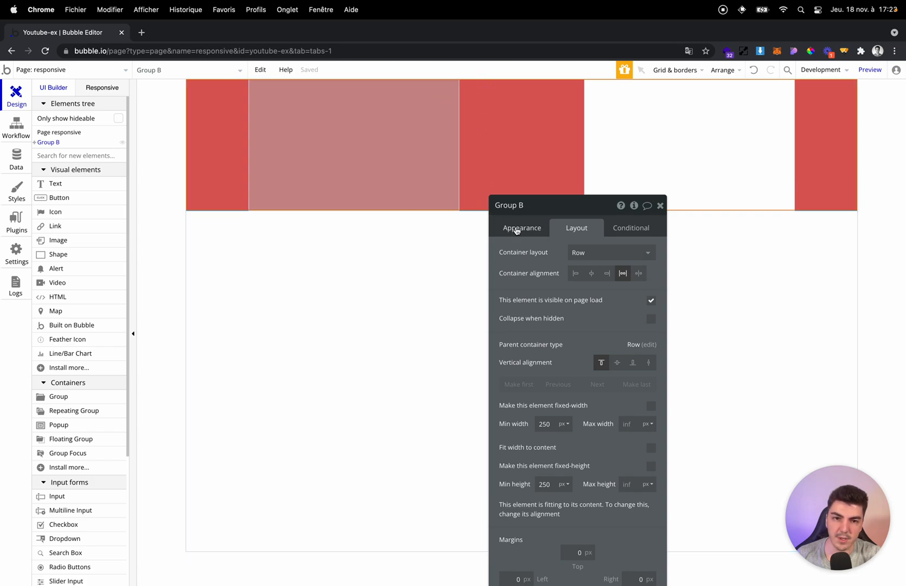
{"action": "left_click_drag", "start_coordinate": [518, 205], "coordinate": [657, 248]}
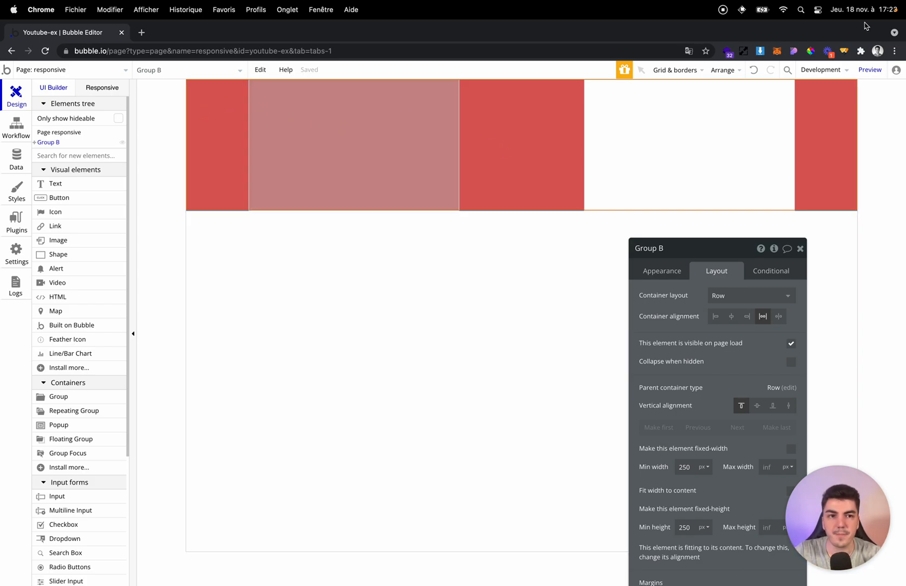
Outline the red gaps around Group B's nested groups with rectangles using the screen annotation tool, and close the annotations.
{"action": "left_click", "coordinate": [844, 50]}
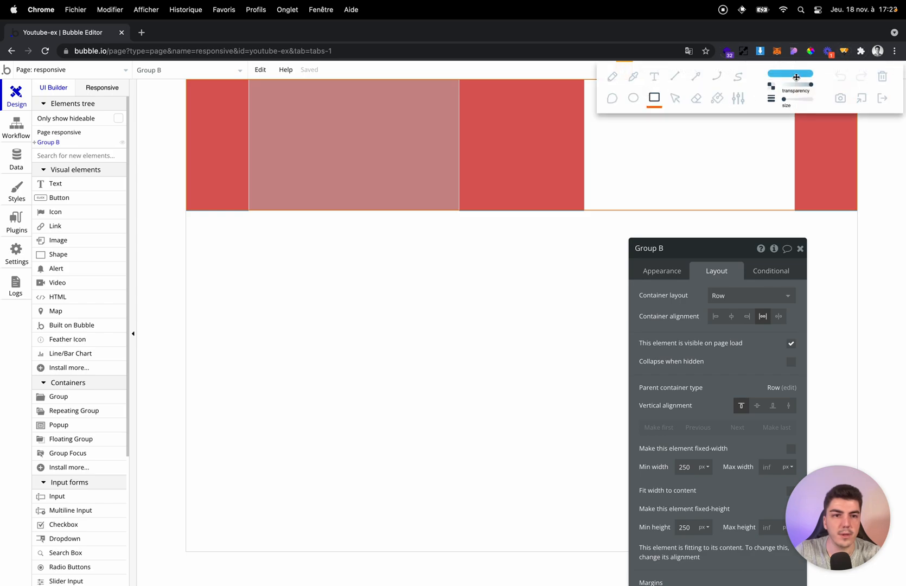
{"action": "left_click", "coordinate": [793, 75]}
{"action": "left_click", "coordinate": [849, 116]}
{"action": "mouse_move", "coordinate": [840, 133]}
{"action": "left_mouse_down"}
{"action": "mouse_move", "coordinate": [834, 102]}
{"action": "mouse_move", "coordinate": [853, 88]}
{"action": "left_mouse_up"}
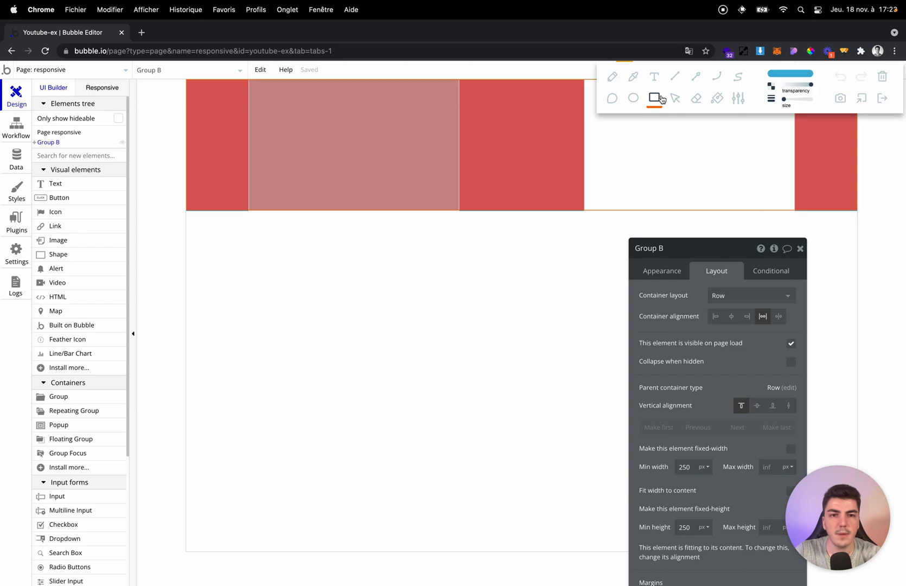
{"action": "left_click_drag", "start_coordinate": [187, 80], "coordinate": [248, 210]}
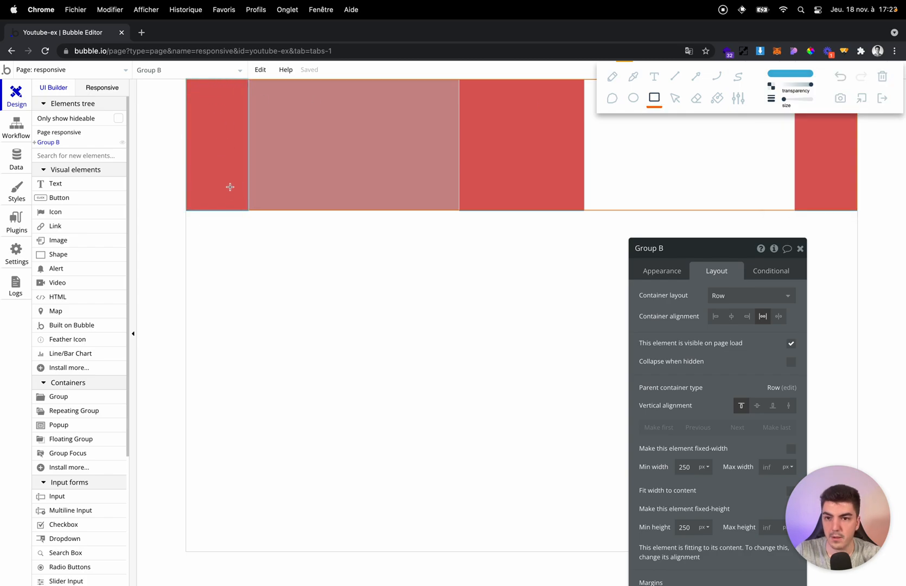
{"action": "left_click_drag", "start_coordinate": [230, 161], "coordinate": [289, 167]}
{"action": "left_click", "coordinate": [841, 77]}
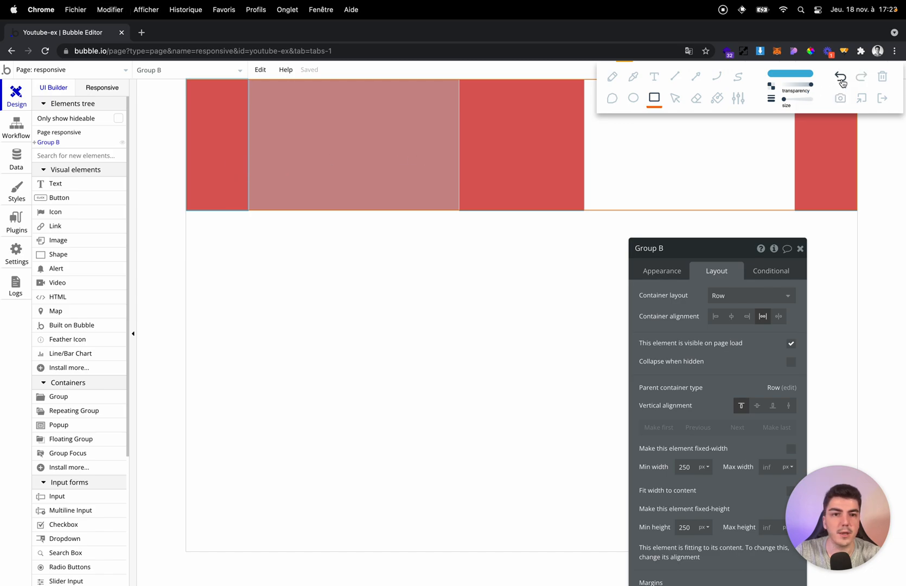
{"action": "left_click_drag", "start_coordinate": [459, 79], "coordinate": [515, 210]}
{"action": "left_click_drag", "start_coordinate": [519, 77], "coordinate": [582, 211]}
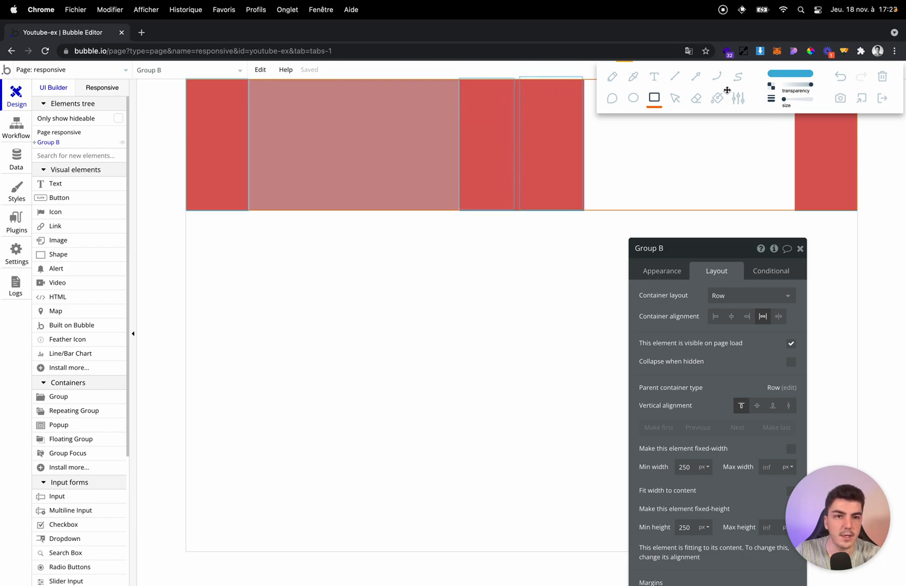
{"action": "left_click_drag", "start_coordinate": [755, 86], "coordinate": [653, 345]}
{"action": "mouse_move", "coordinate": [797, 77]}
{"action": "left_mouse_down"}
{"action": "mouse_move", "coordinate": [857, 139]}
{"action": "mouse_move", "coordinate": [858, 211]}
{"action": "left_mouse_up"}
{"action": "left_click", "coordinate": [789, 339]}
{"action": "left_click", "coordinate": [785, 353]}
Set Group B's container alignment to Space between and close its property editor.
{"action": "left_click_drag", "start_coordinate": [775, 339], "coordinate": [721, 259]}
{"action": "left_click", "coordinate": [725, 235]}
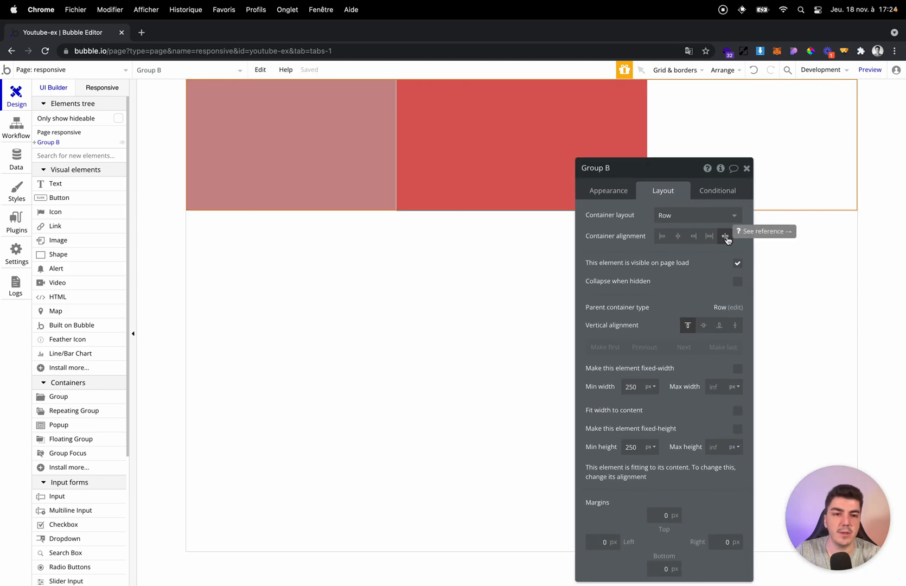
{"action": "left_click", "coordinate": [746, 168]}
Draw a narrow group about 87 by 212 px inside the white nested group.
{"action": "left_click", "coordinate": [694, 134]}
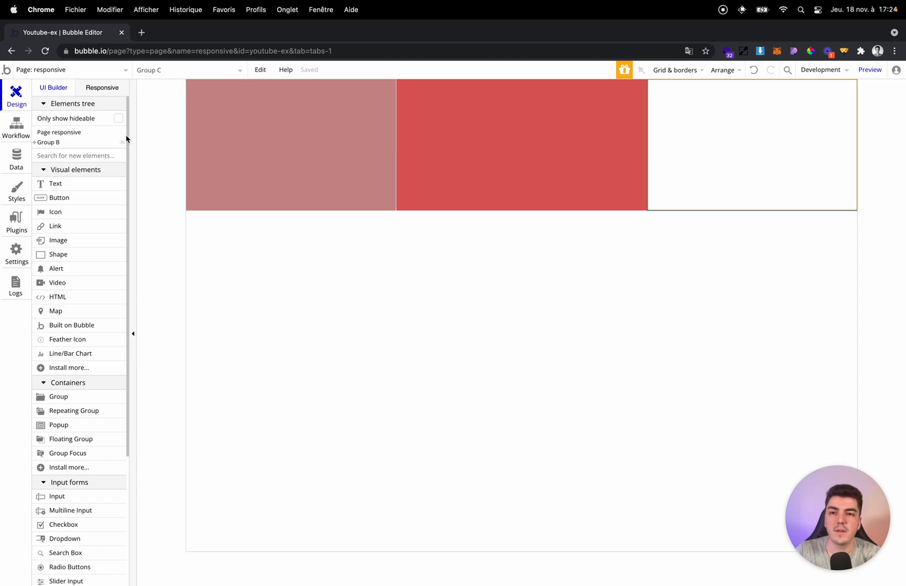
{"action": "double_click", "coordinate": [267, 136]}
{"action": "left_click", "coordinate": [680, 101]}
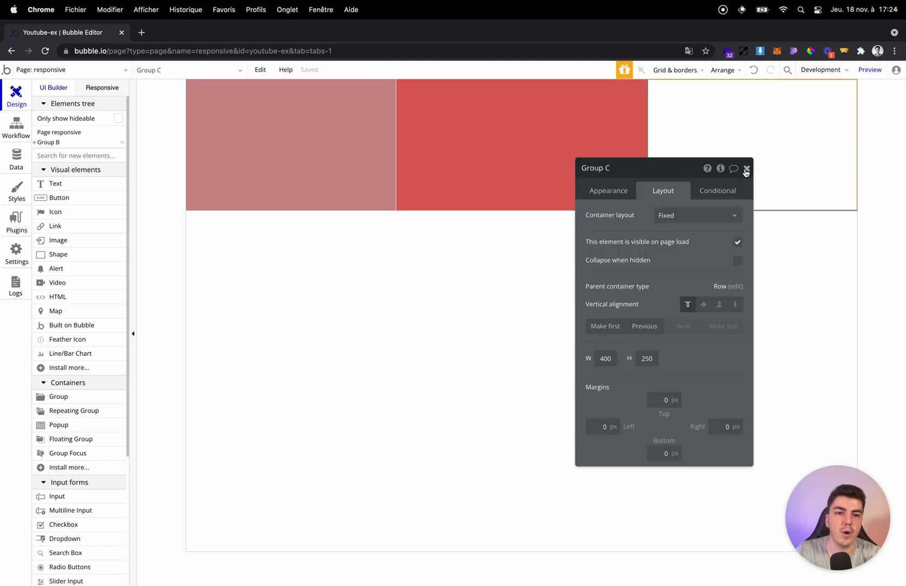
{"action": "left_click", "coordinate": [747, 169]}
{"action": "left_click", "coordinate": [59, 396]}
{"action": "left_click_drag", "start_coordinate": [657, 93], "coordinate": [703, 207]}
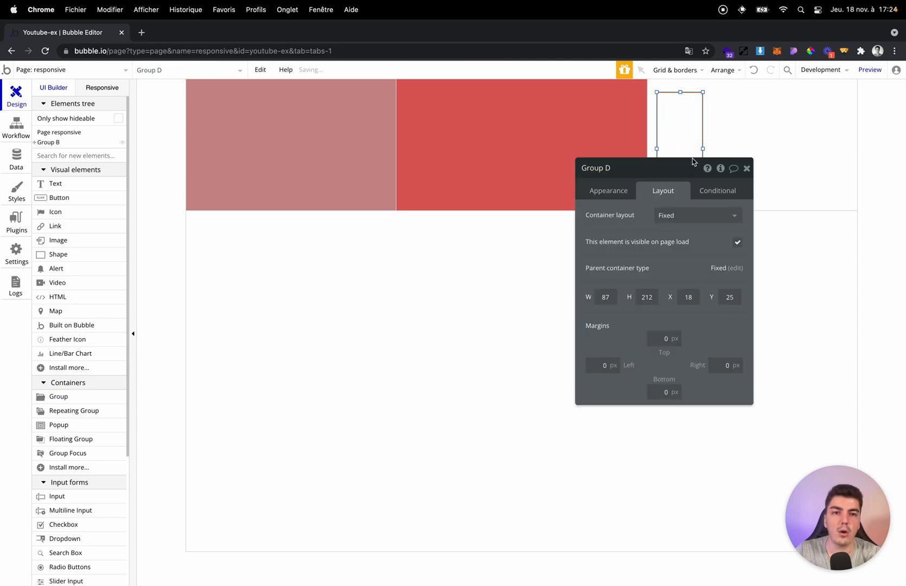
Set the white nested group's container layout to Row and duplicate the narrow group inside it.
{"action": "left_click", "coordinate": [734, 145]}
{"action": "left_click", "coordinate": [680, 215]}
{"action": "left_click", "coordinate": [682, 264]}
{"action": "left_click", "coordinate": [687, 138]}
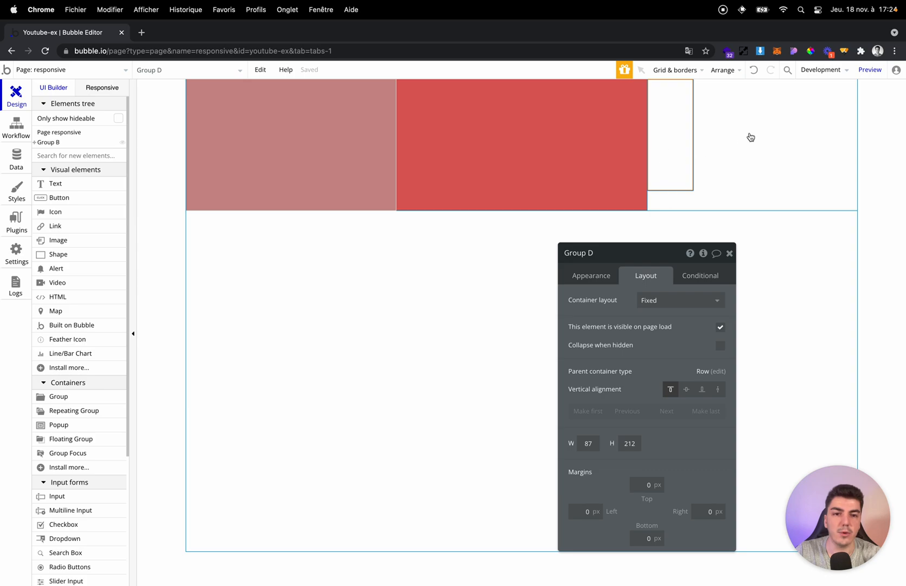
{"action": "key", "text": "super+v"}
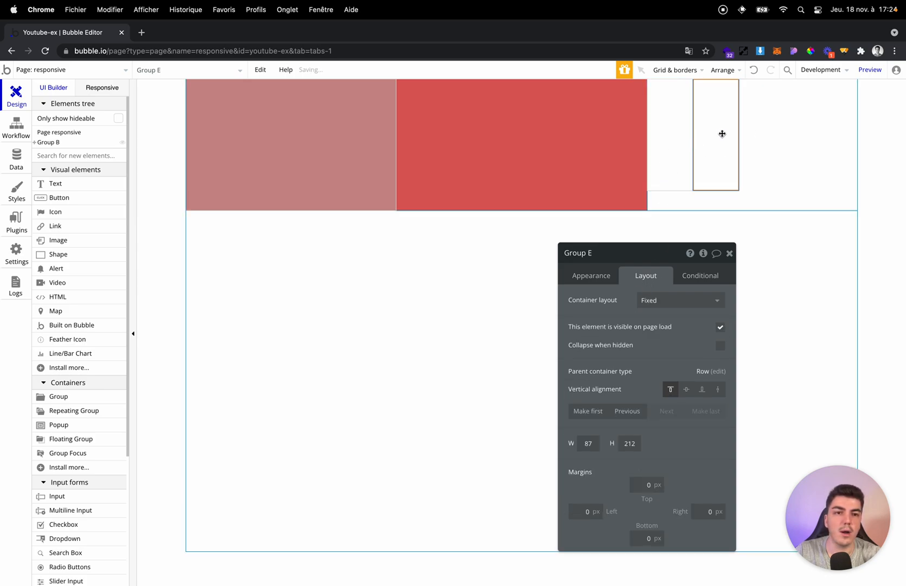
Set the white nested group's container alignment to Space between and inspect the second narrow group's layout.
{"action": "left_click", "coordinate": [759, 139]}
{"action": "left_click", "coordinate": [707, 321]}
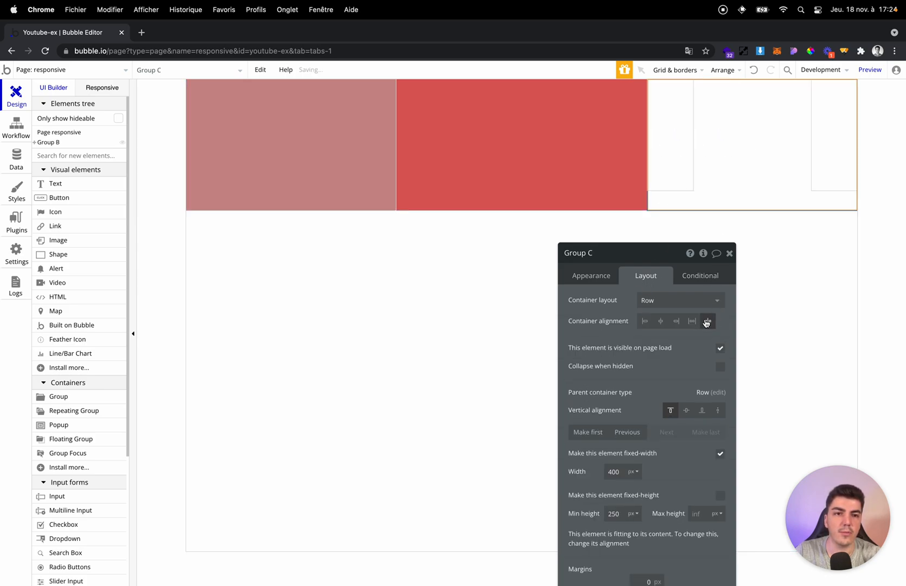
{"action": "left_click", "coordinate": [834, 107]}
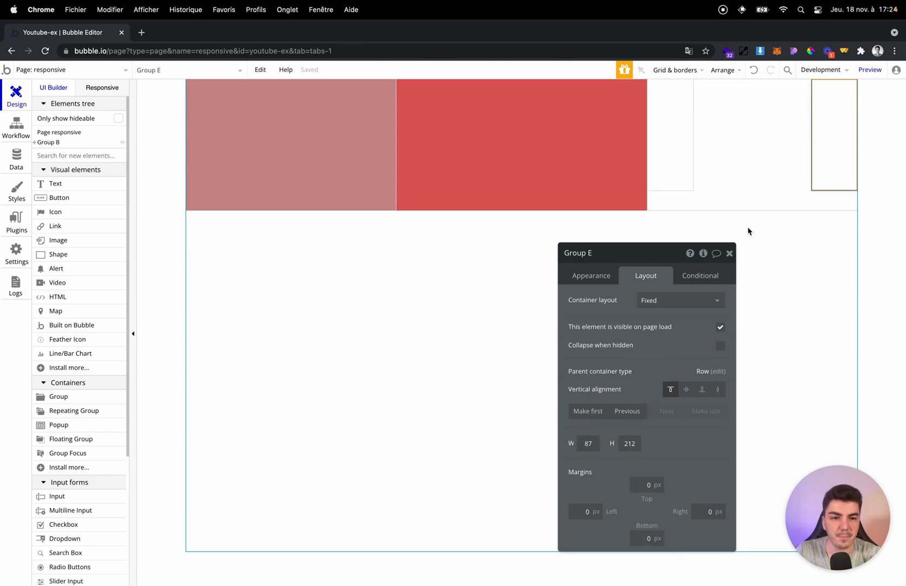
{"action": "left_click", "coordinate": [730, 253]}
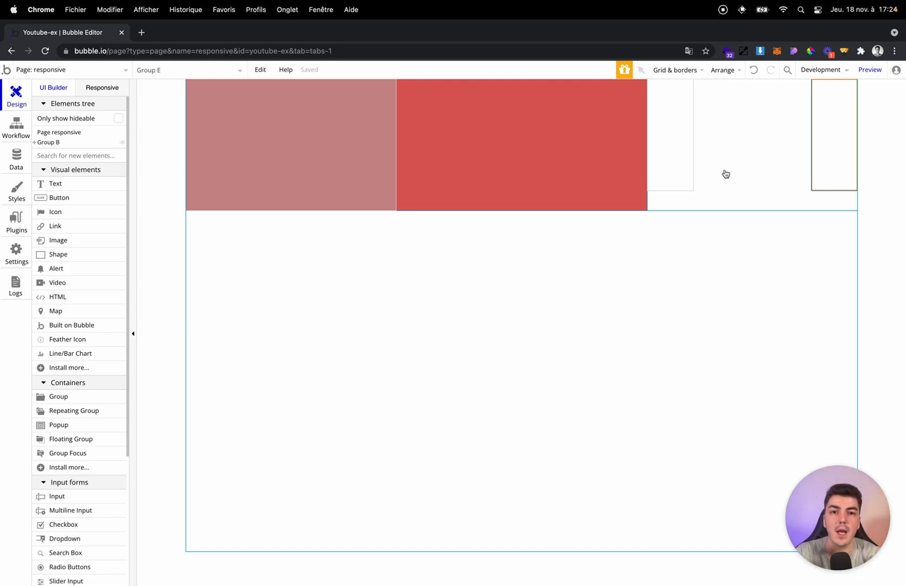
Cycle Group B's container alignment through left, centre, right and Space around, ending on Space between.
{"action": "double_click", "coordinate": [731, 175]}
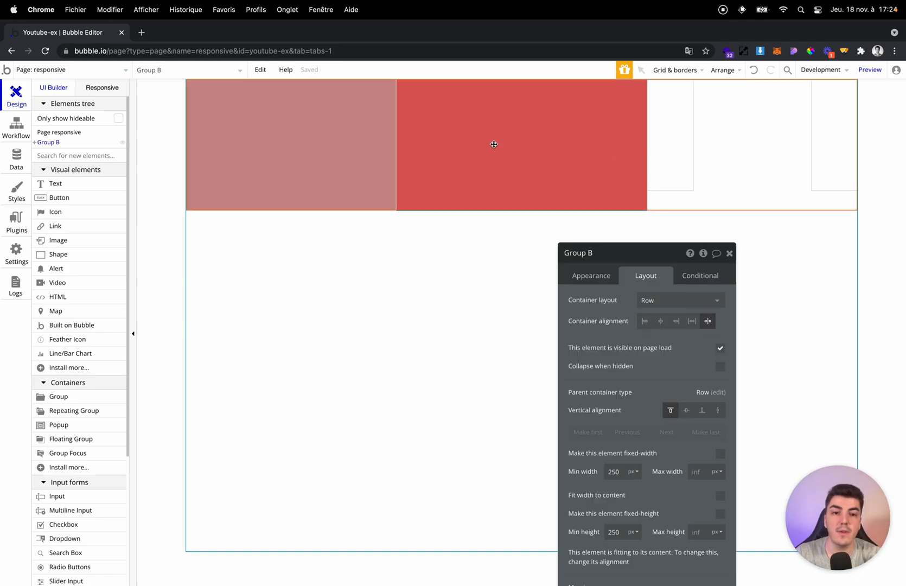
{"action": "left_click", "coordinate": [644, 321]}
{"action": "left_click", "coordinate": [661, 321]}
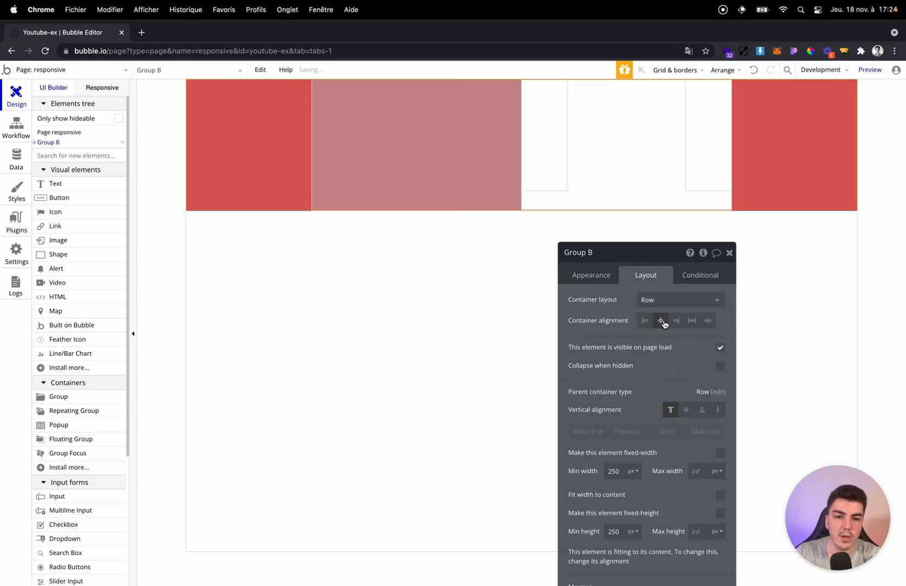
{"action": "left_click", "coordinate": [677, 321]}
{"action": "left_click", "coordinate": [692, 320]}
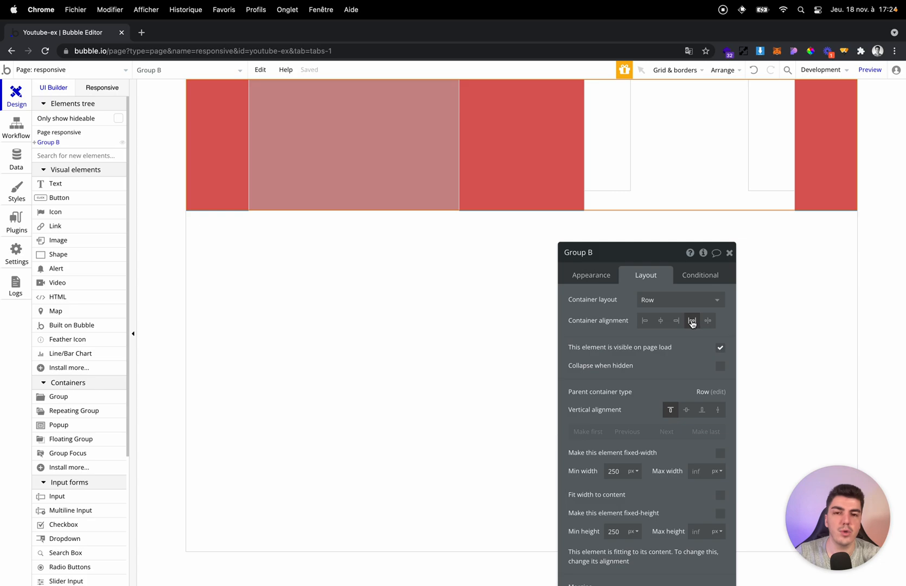
{"action": "left_click", "coordinate": [708, 321]}
Try centre, bottom and top as Group B's vertical alignment, and finish with Vertical stretch.
{"action": "scroll", "coordinate": [692, 348], "scroll_direction": "down", "scroll_amount": 4}
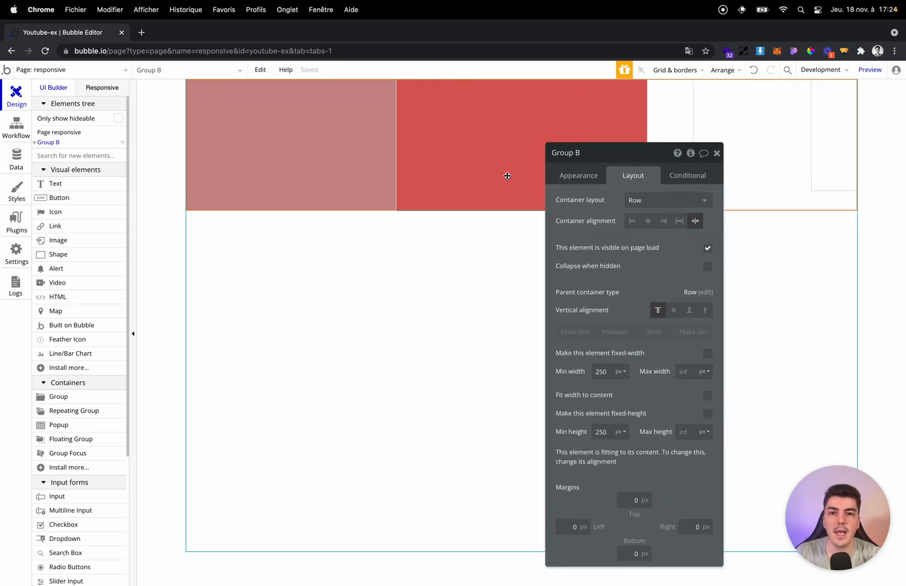
{"action": "left_click_drag", "start_coordinate": [651, 258], "coordinate": [112, 204]}
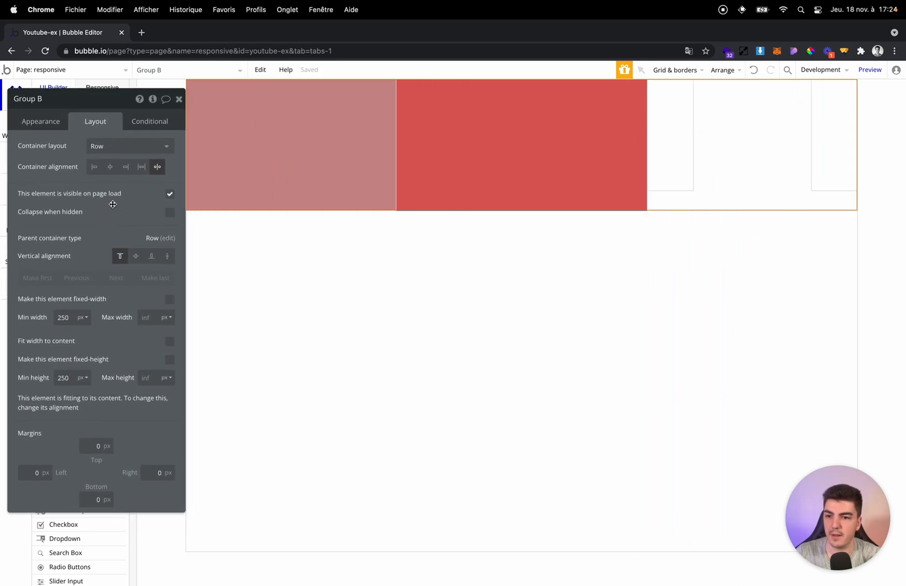
{"action": "left_click", "coordinate": [135, 255]}
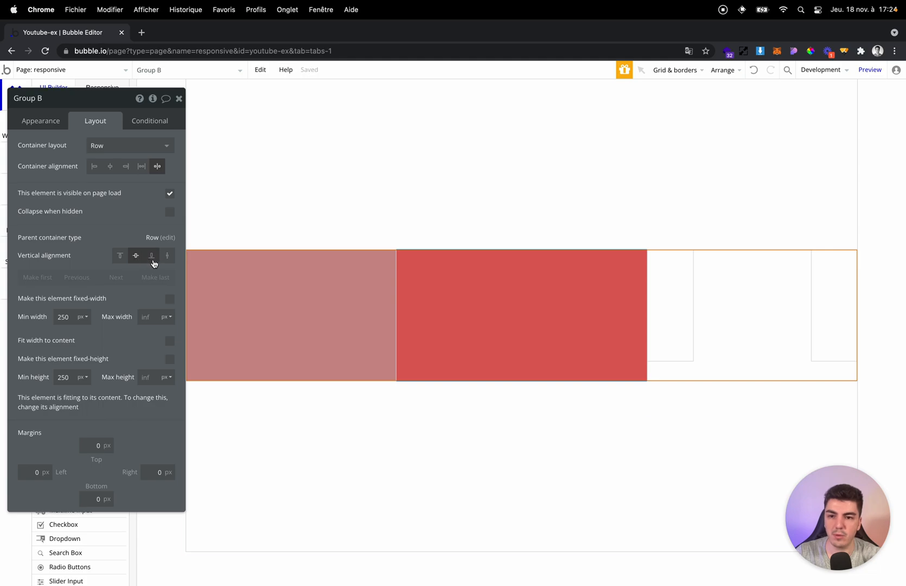
{"action": "left_click", "coordinate": [152, 257]}
{"action": "left_click", "coordinate": [120, 255]}
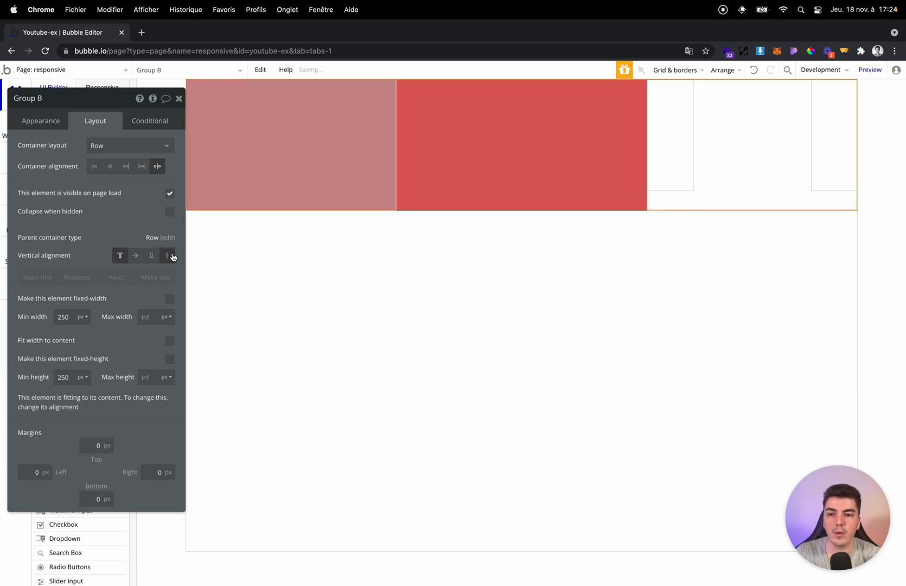
{"action": "left_click", "coordinate": [168, 255]}
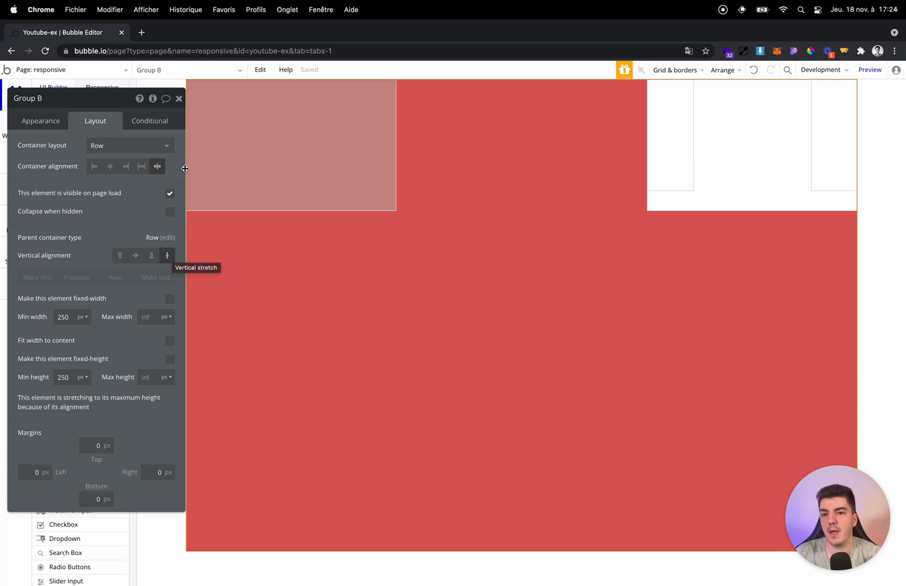
Delete Group B together with its nested groups.
{"action": "left_click", "coordinate": [179, 99]}
{"action": "key", "text": "Delete"}
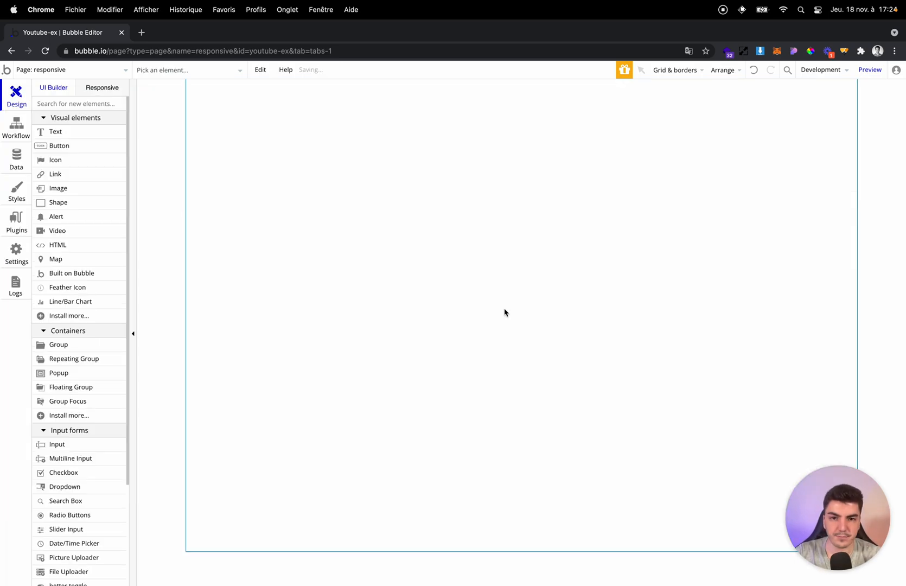
Try Row and Column as the page's container layout, and finish with Align to parent.
{"action": "double_click", "coordinate": [318, 181]}
{"action": "left_click", "coordinate": [127, 144]}
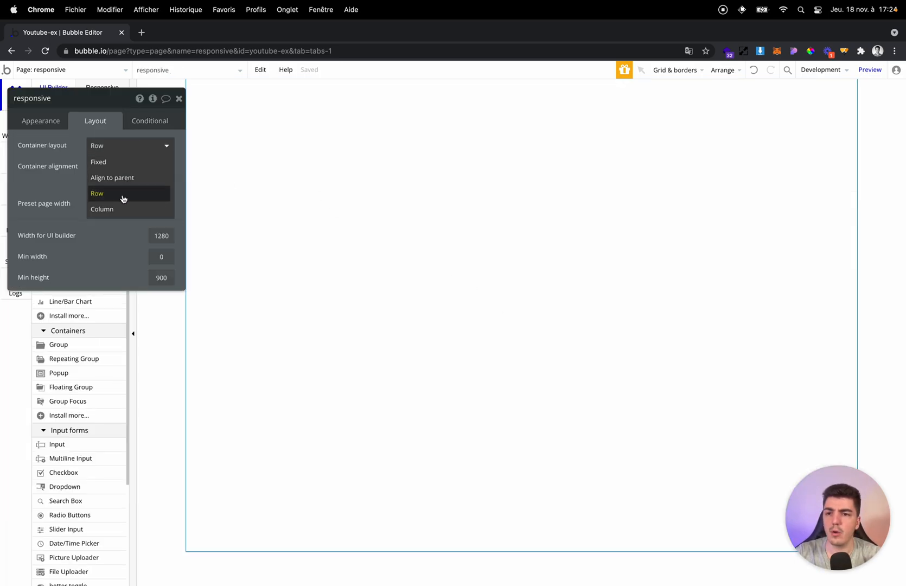
{"action": "left_click", "coordinate": [122, 195]}
{"action": "left_click", "coordinate": [125, 145]}
{"action": "left_click", "coordinate": [116, 209]}
{"action": "left_click", "coordinate": [125, 145]}
{"action": "left_click", "coordinate": [126, 176]}
{"action": "left_click_drag", "start_coordinate": [128, 166], "coordinate": [243, 201]}
{"action": "left_click", "coordinate": [296, 140]}
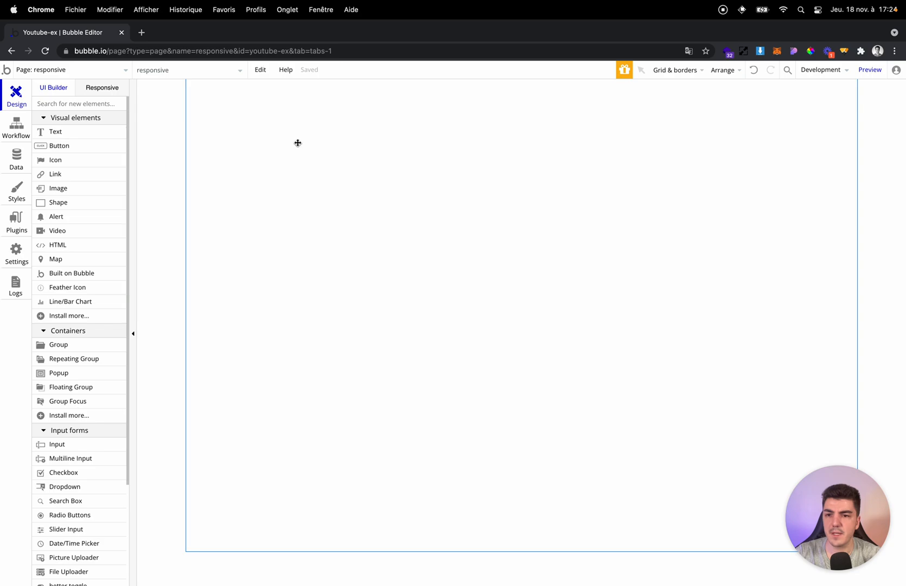
Place a 400 by 250 px Row group on the page and turn off its fixed width.
{"action": "left_click", "coordinate": [271, 154]}
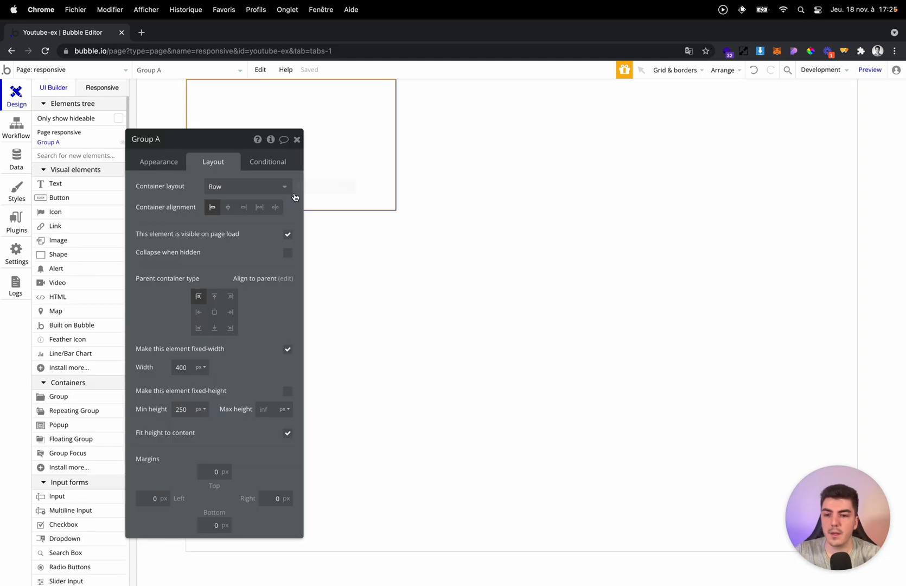
{"action": "left_click", "coordinate": [288, 349]}
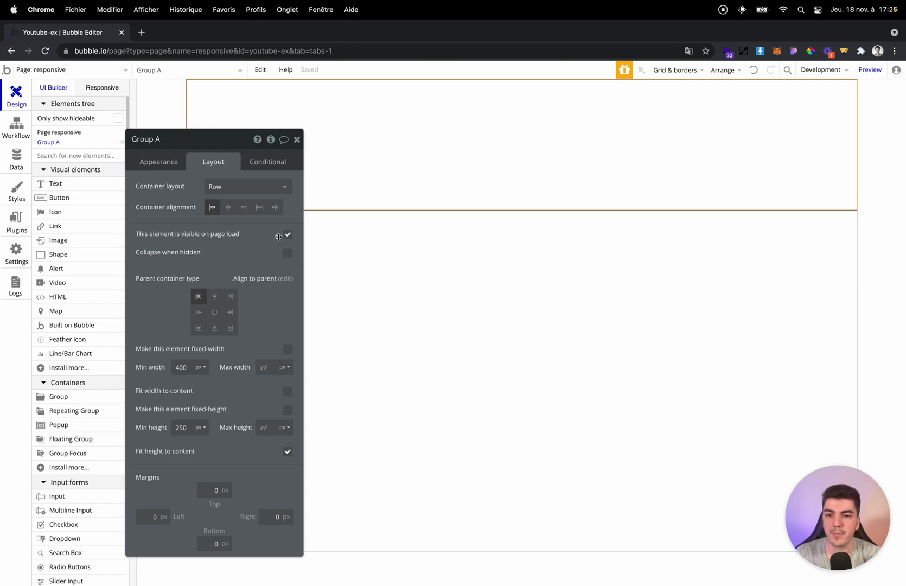
Set the page's container layout to Row and Group A's container layout to Column.
{"action": "left_click", "coordinate": [473, 269]}
{"action": "left_click", "coordinate": [244, 186]}
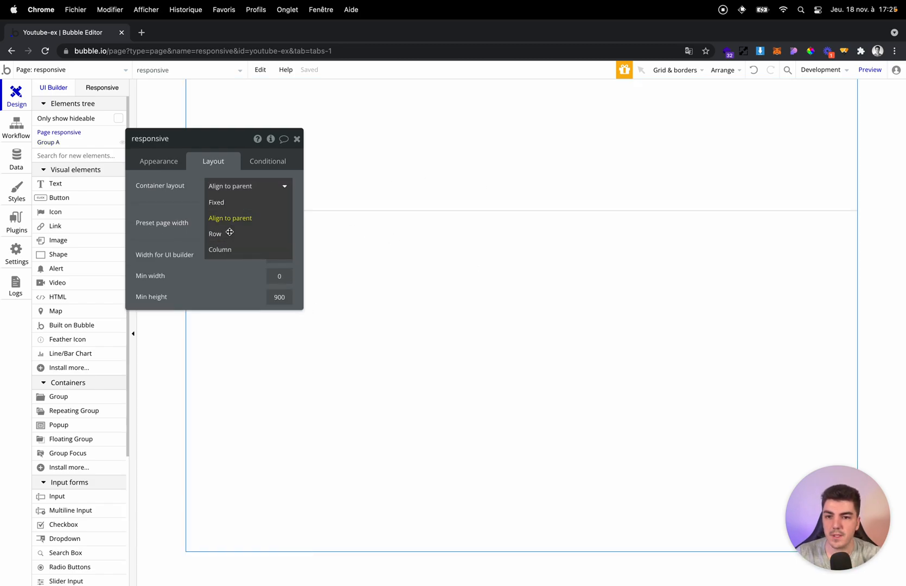
{"action": "left_click", "coordinate": [229, 232]}
{"action": "left_click", "coordinate": [414, 153]}
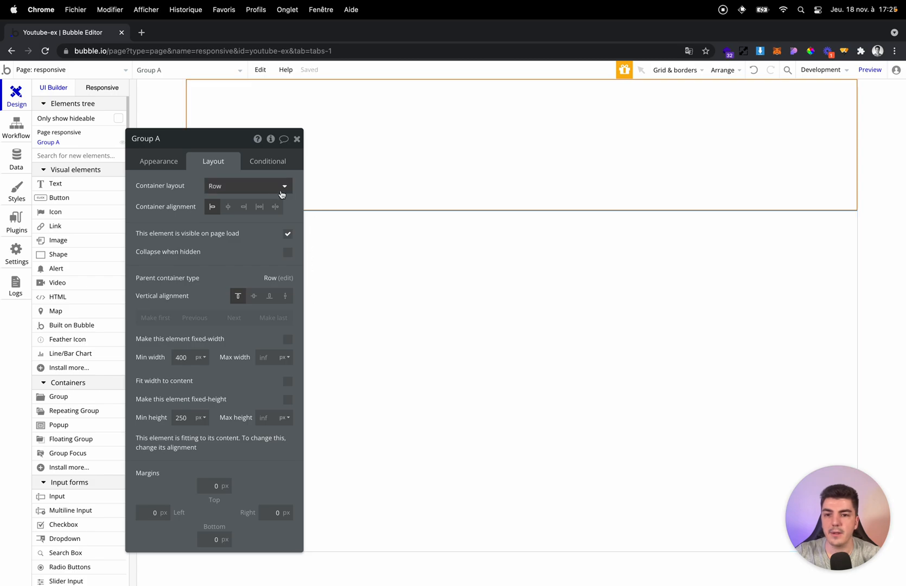
{"action": "left_click", "coordinate": [257, 186]}
{"action": "left_click", "coordinate": [235, 246]}
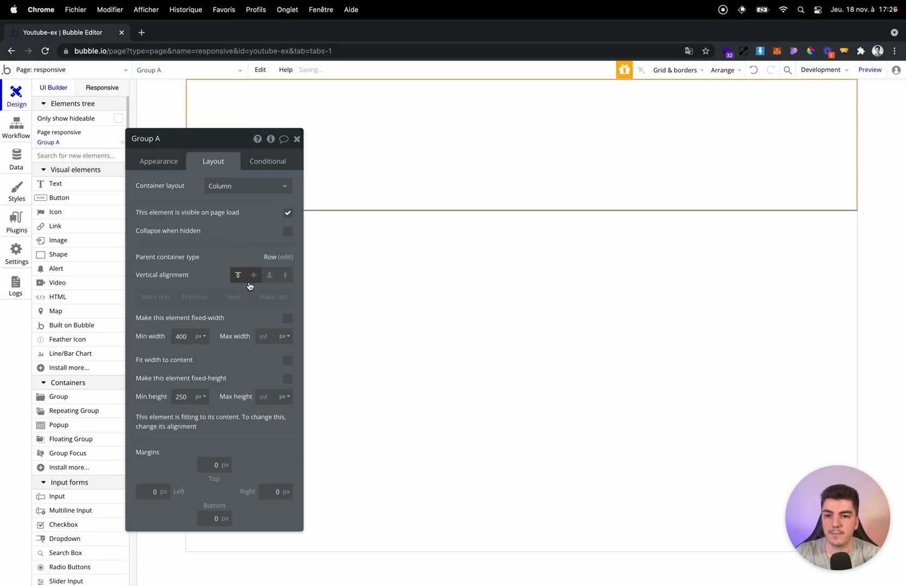
Set the page's container layout to Column.
{"action": "left_click", "coordinate": [374, 279]}
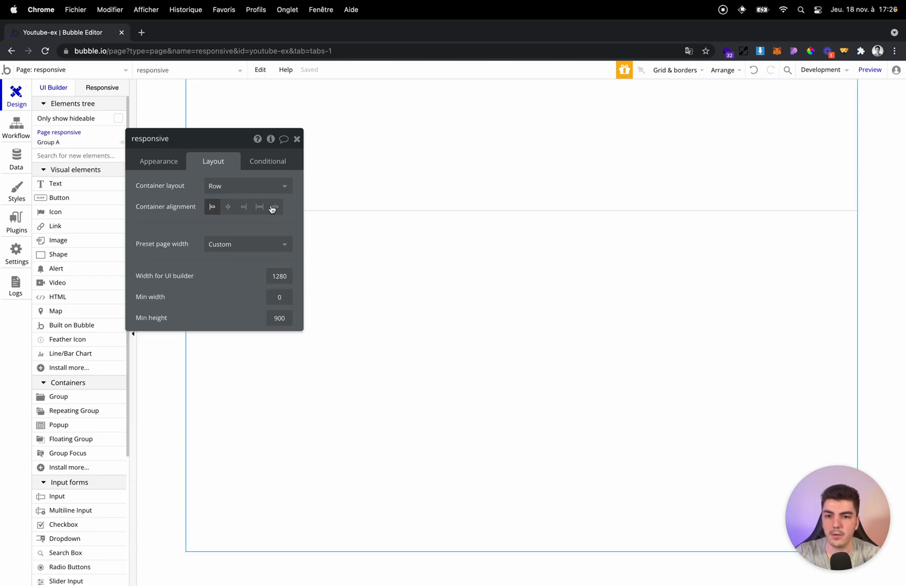
{"action": "left_click", "coordinate": [250, 186]}
{"action": "left_click", "coordinate": [243, 250]}
Set Group A's horizontal alignment to stretch and its minimum width to 0 px.
{"action": "left_click", "coordinate": [356, 178]}
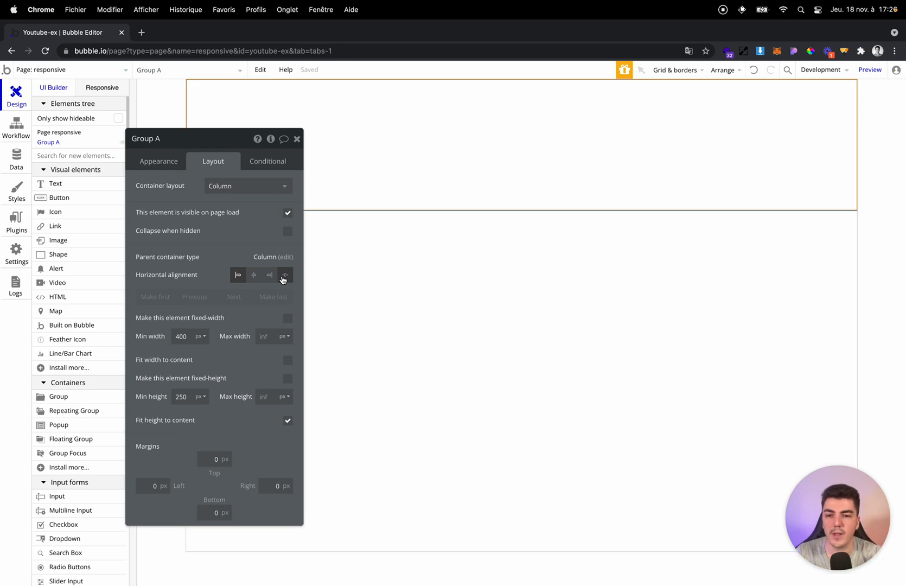
{"action": "left_click", "coordinate": [285, 277]}
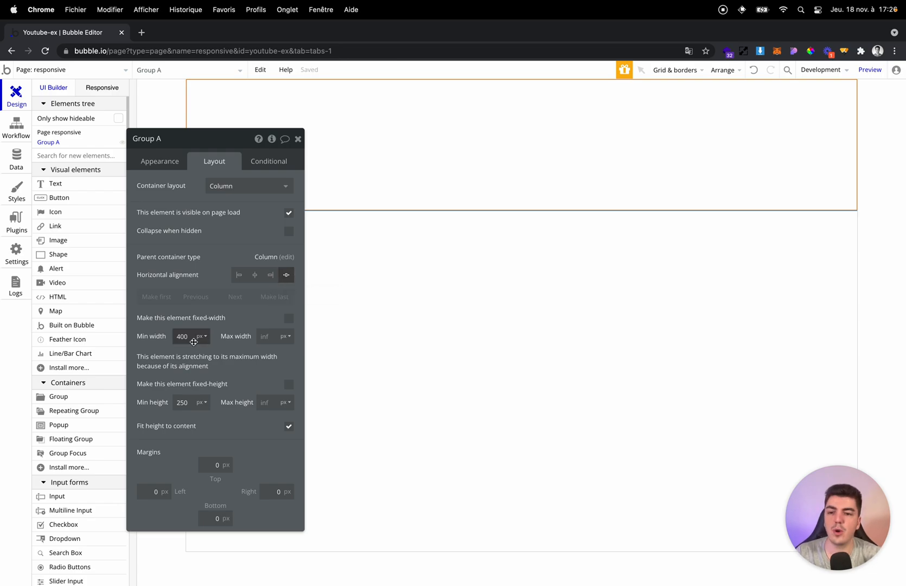
{"action": "key", "text": "BackSpace"}
{"action": "key", "text": "BackSpace"}
{"action": "key", "text": "BackSpace"}
{"action": "type", "text": "0"}
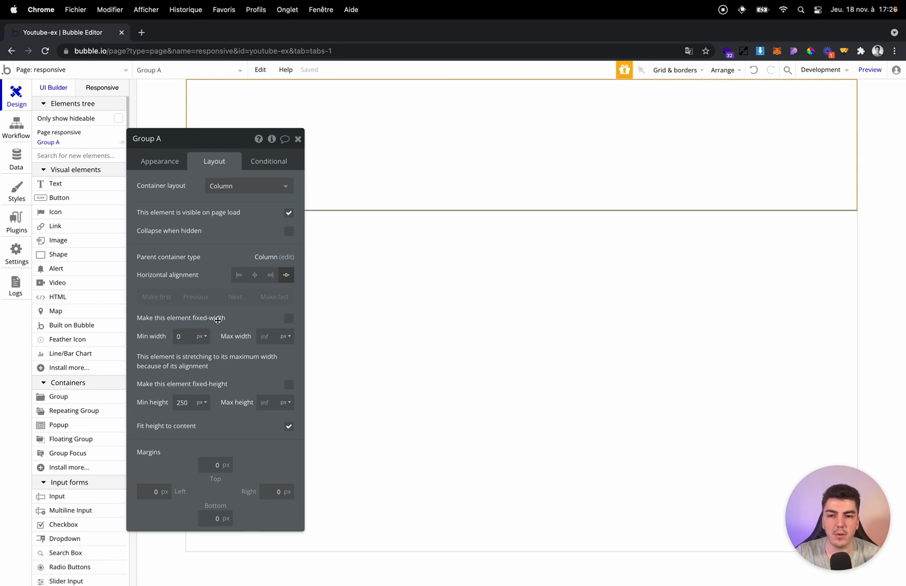
Check Group A in the responsive view, and return to its layout settings in the UI builder.
{"action": "left_click", "coordinate": [108, 89]}
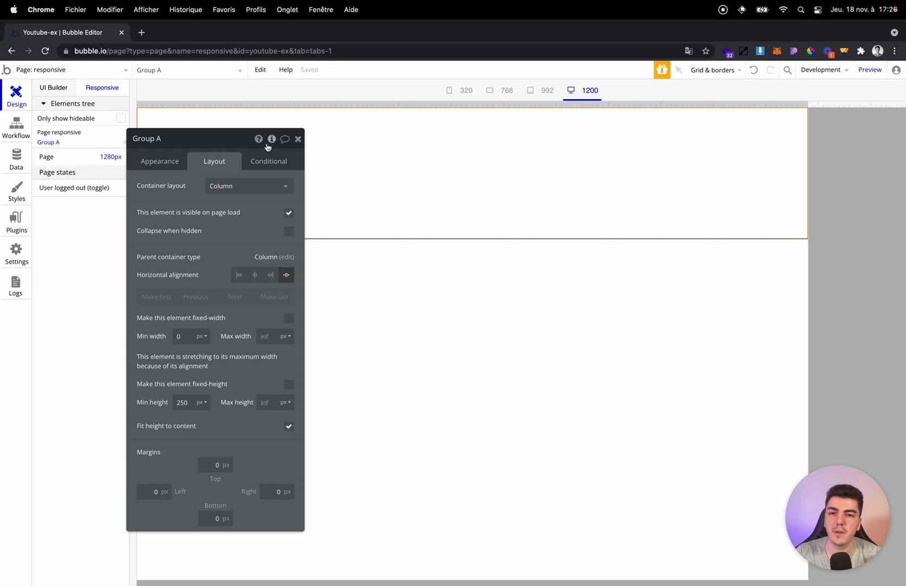
{"action": "left_click", "coordinate": [301, 142]}
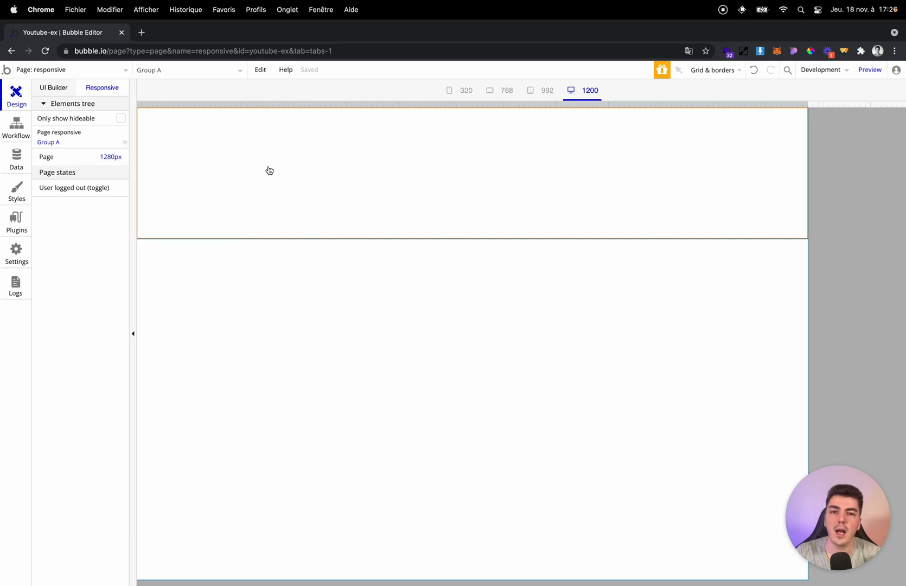
{"action": "left_click", "coordinate": [53, 89]}
{"action": "double_click", "coordinate": [319, 149]}
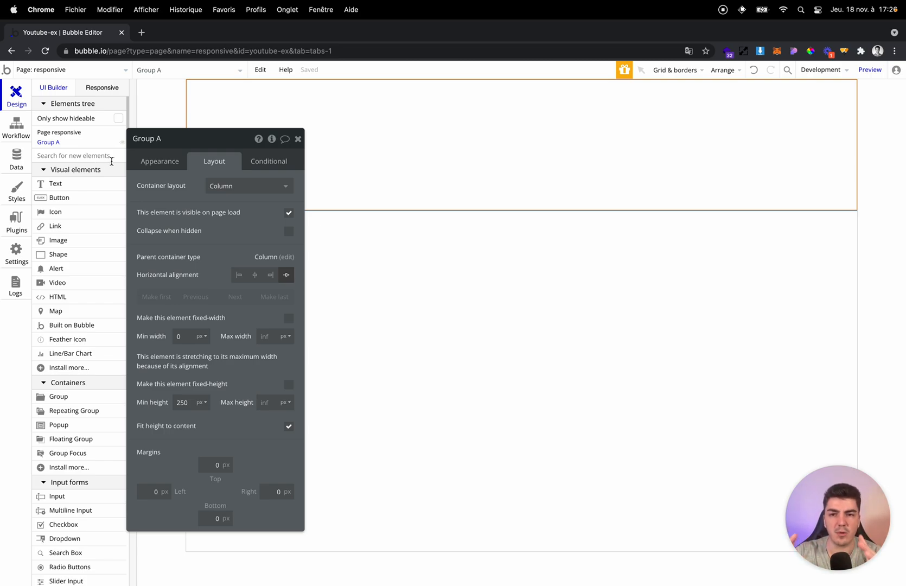
Try 400 px as Group A's minimum width, and finish with 0 px.
{"action": "left_click", "coordinate": [192, 336]}
{"action": "key", "text": "super+a"}
{"action": "type", "text": "40"}
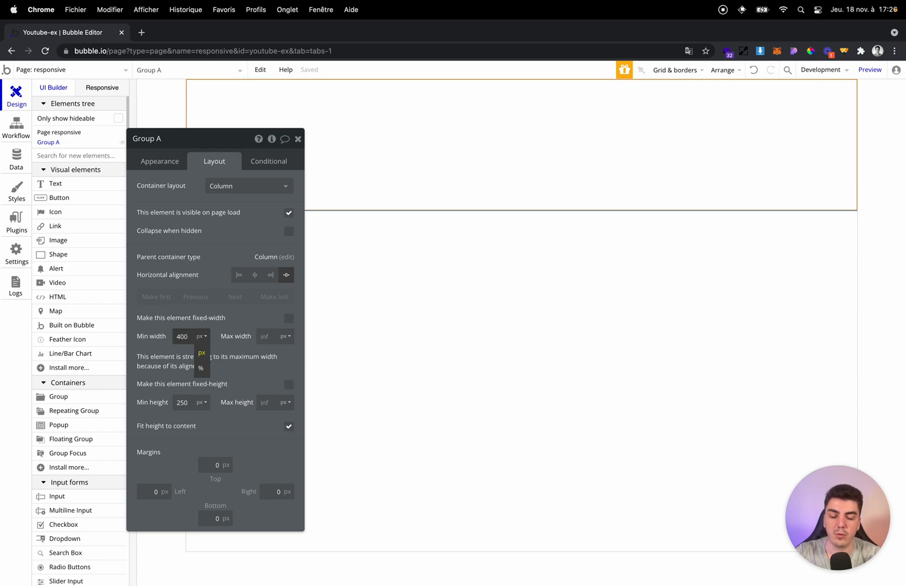
{"action": "double_click", "coordinate": [183, 336]}
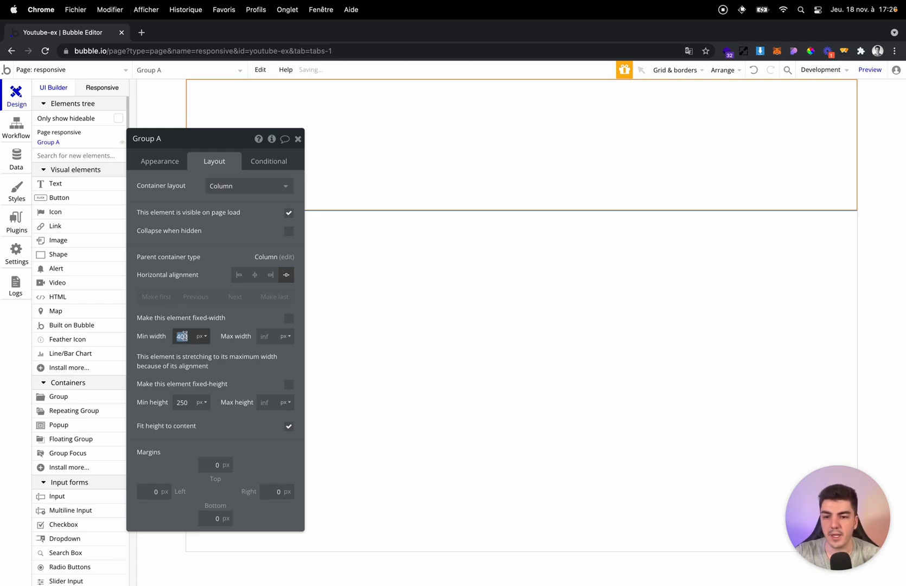
{"action": "type", "text": "0"}
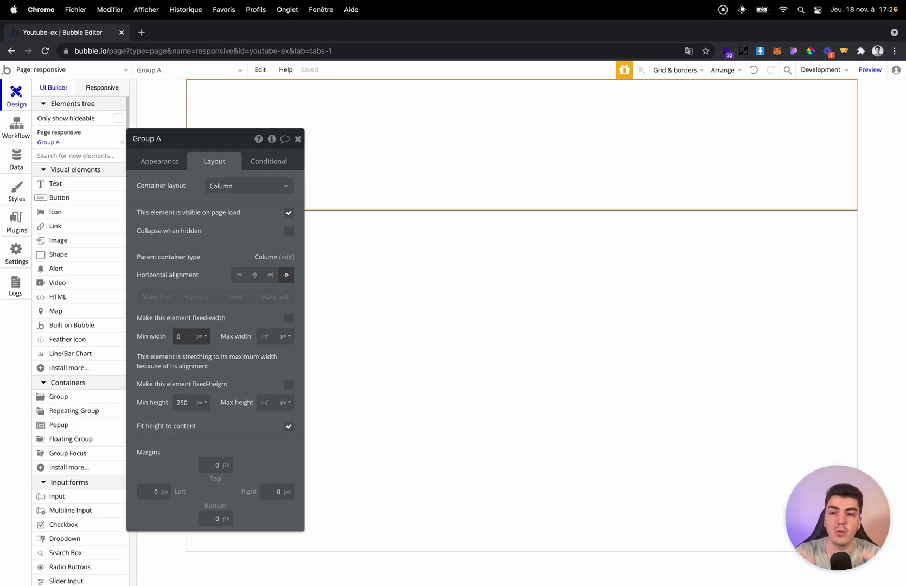
{"action": "key", "text": "Return"}
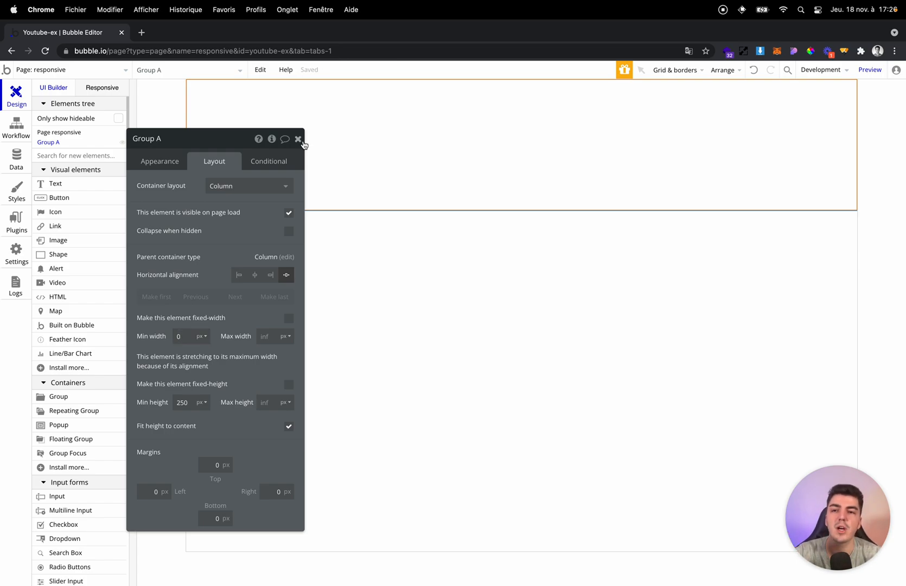
Check how Group A behaves at the 992 px page width, and return to its layout settings.
{"action": "left_click", "coordinate": [101, 88]}
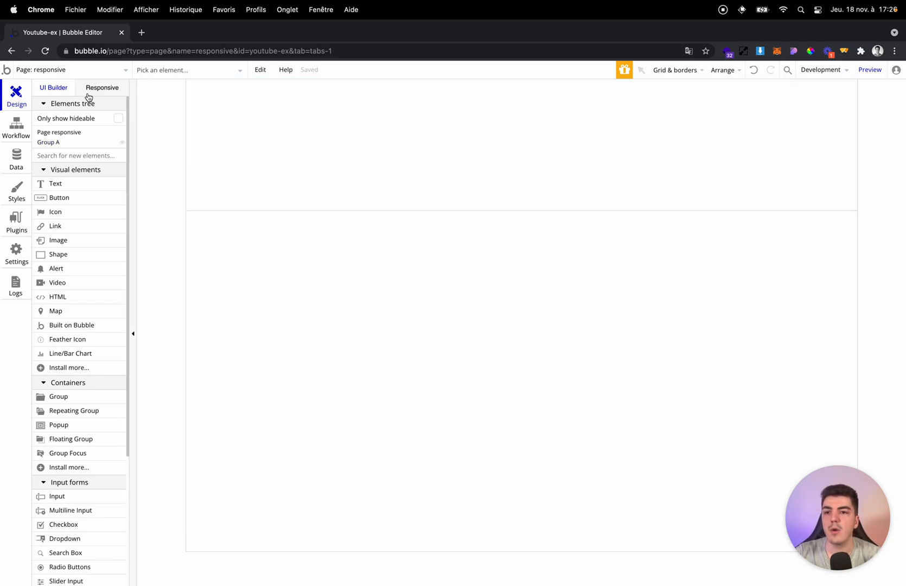
{"action": "left_click", "coordinate": [547, 91]}
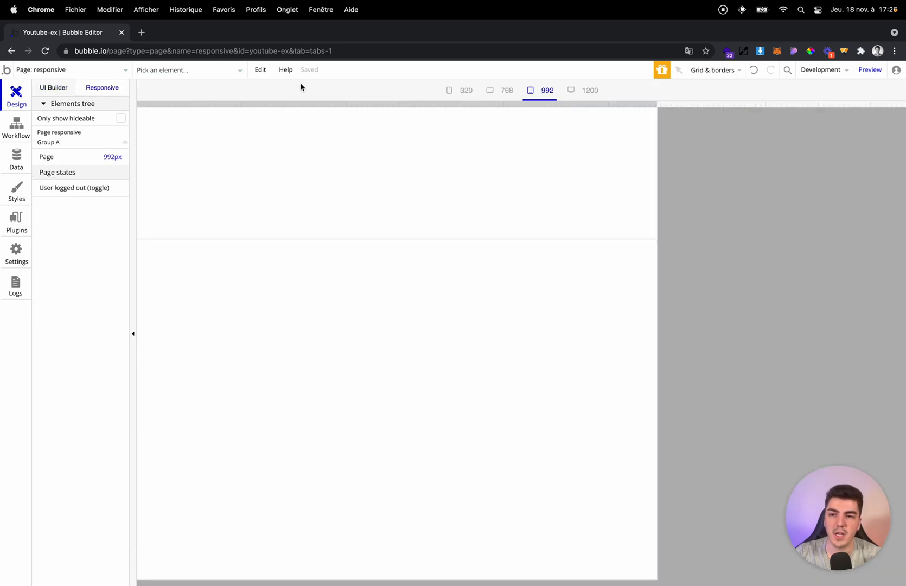
{"action": "left_click", "coordinate": [54, 88]}
{"action": "double_click", "coordinate": [378, 117]}
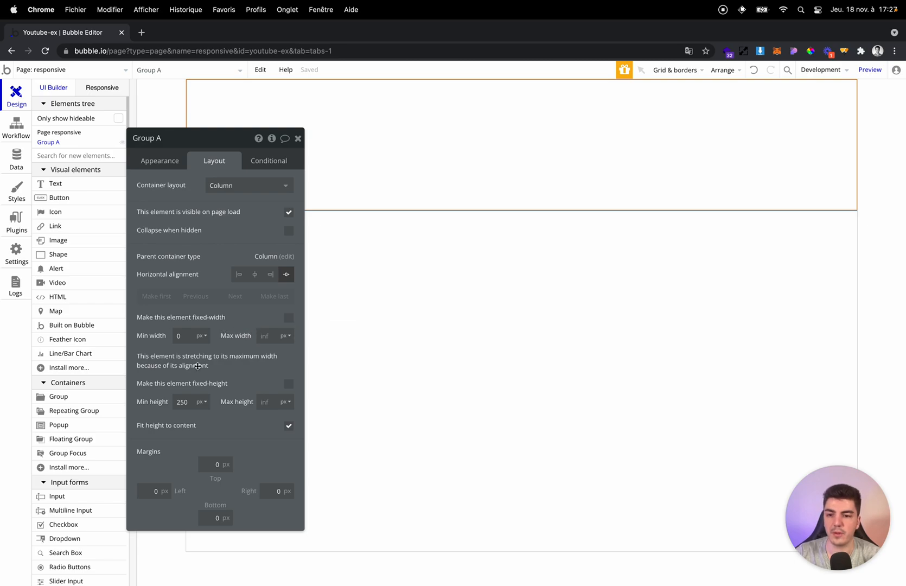
Place a text element about 200 by 45 px in the top-left corner of Group A.
{"action": "key", "text": "Escape"}
{"action": "left_click", "coordinate": [63, 187]}
{"action": "left_click", "coordinate": [243, 129]}
{"action": "double_click", "coordinate": [231, 100]}
{"action": "left_click", "coordinate": [206, 213]}
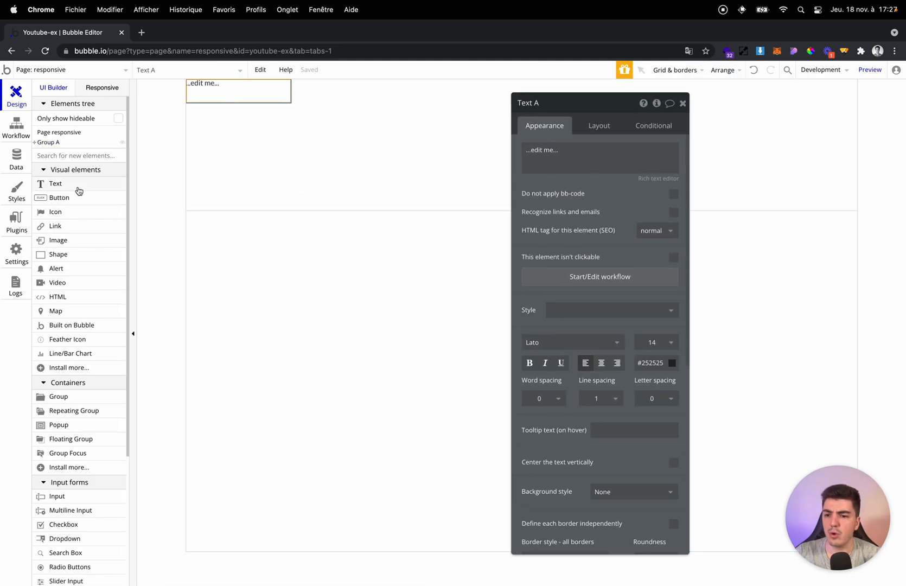
Try 0 px as the text element's minimum height, check its font size, and finish with 14 px.
{"action": "left_click", "coordinate": [587, 129]}
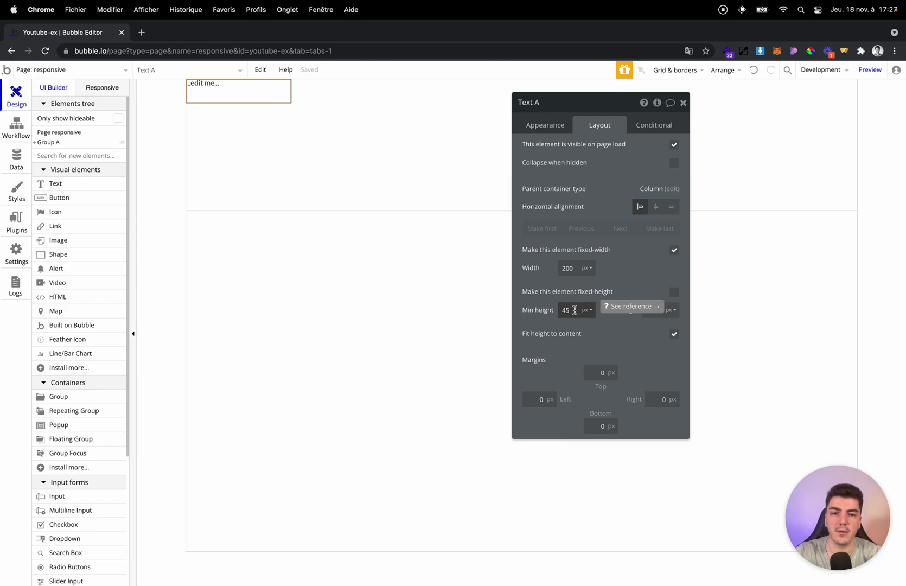
{"action": "left_click", "coordinate": [575, 309]}
{"action": "key", "text": "BackSpace"}
{"action": "key", "text": "BackSpace"}
{"action": "type", "text": "0"}
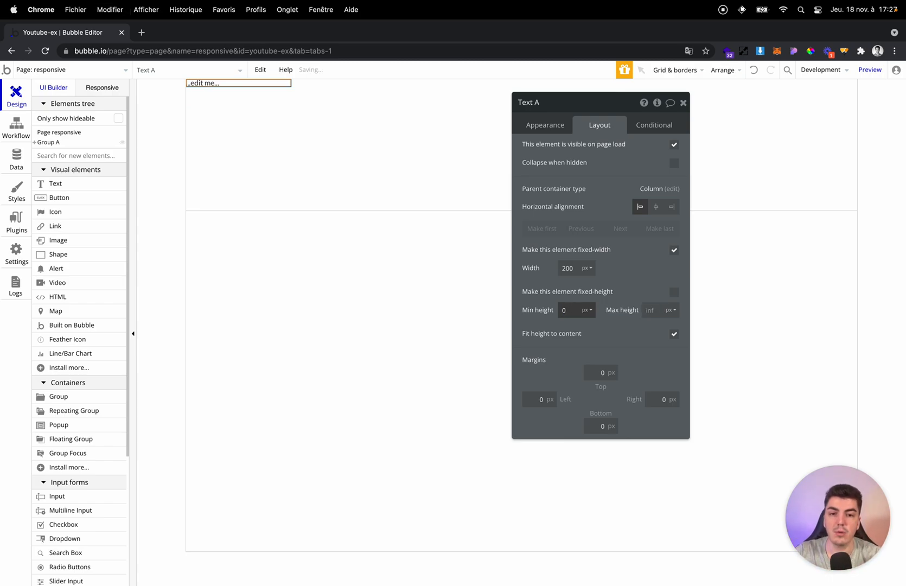
{"action": "key", "text": "super+a"}
{"action": "left_click", "coordinate": [558, 126]}
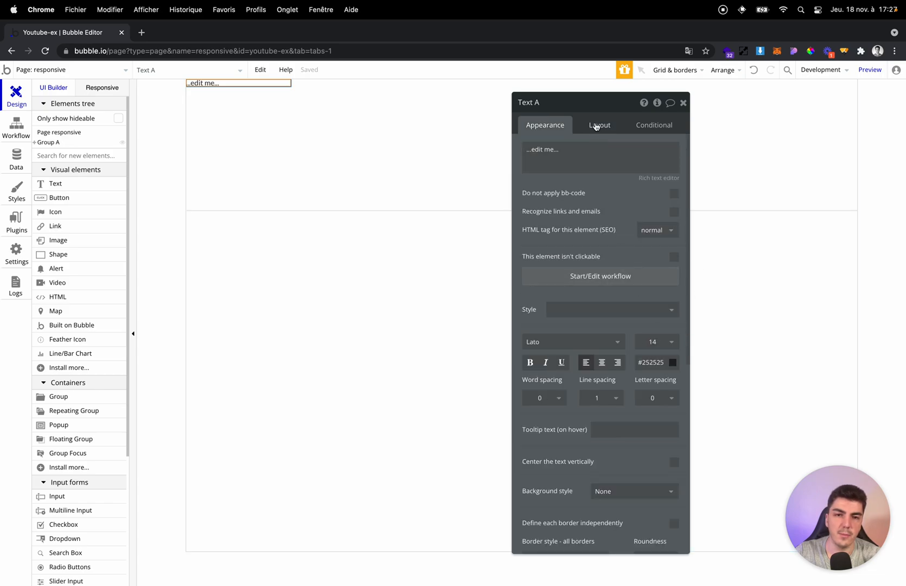
{"action": "left_click", "coordinate": [599, 126]}
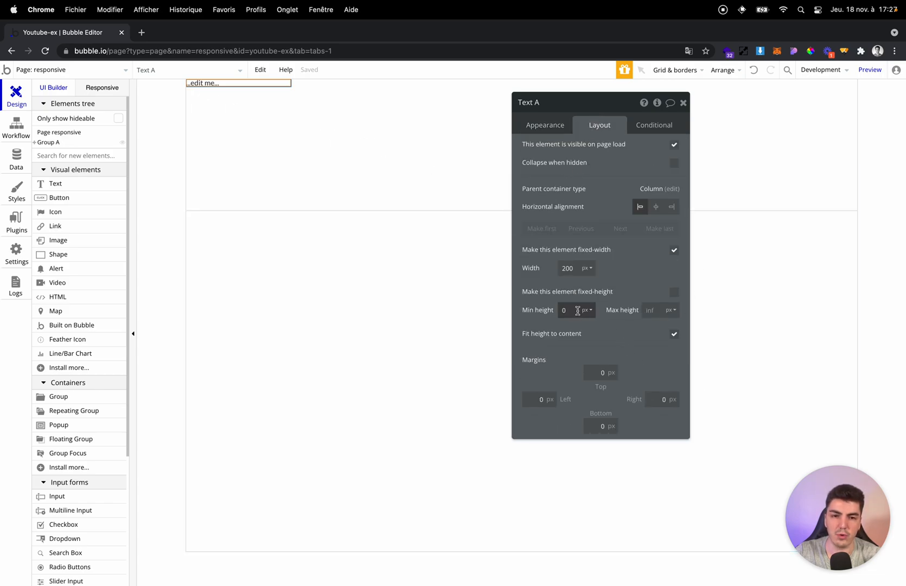
{"action": "type", "text": "14"}
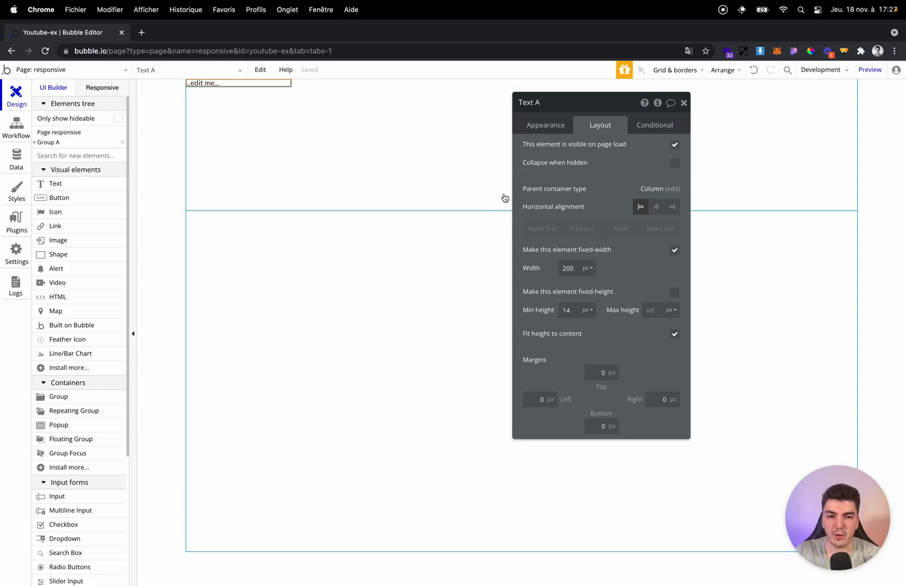
Replace the placeholder text with the dynamic expressions Current User's Prénom and Current User's Nom.
{"action": "left_click", "coordinate": [544, 132]}
{"action": "left_click", "coordinate": [549, 146]}
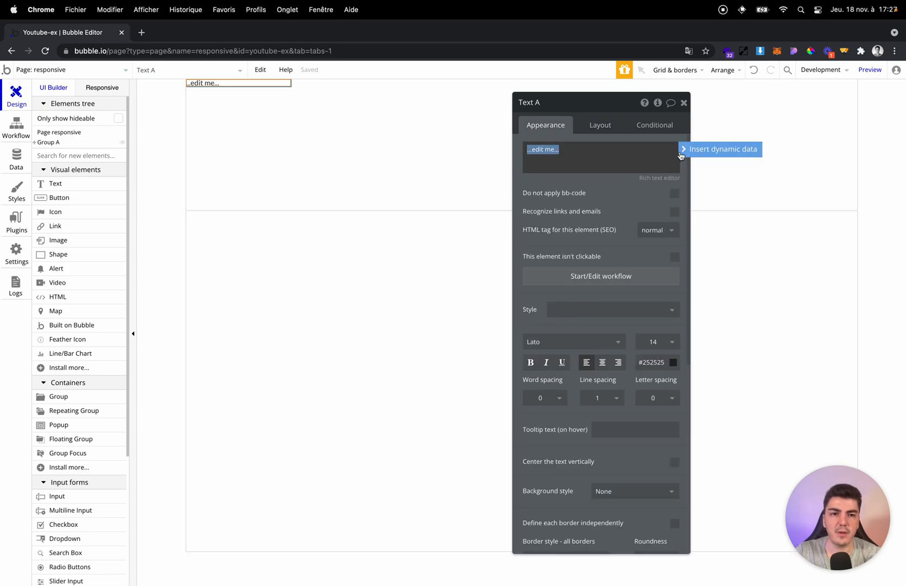
{"action": "left_click", "coordinate": [684, 152]}
{"action": "left_click", "coordinate": [578, 197]}
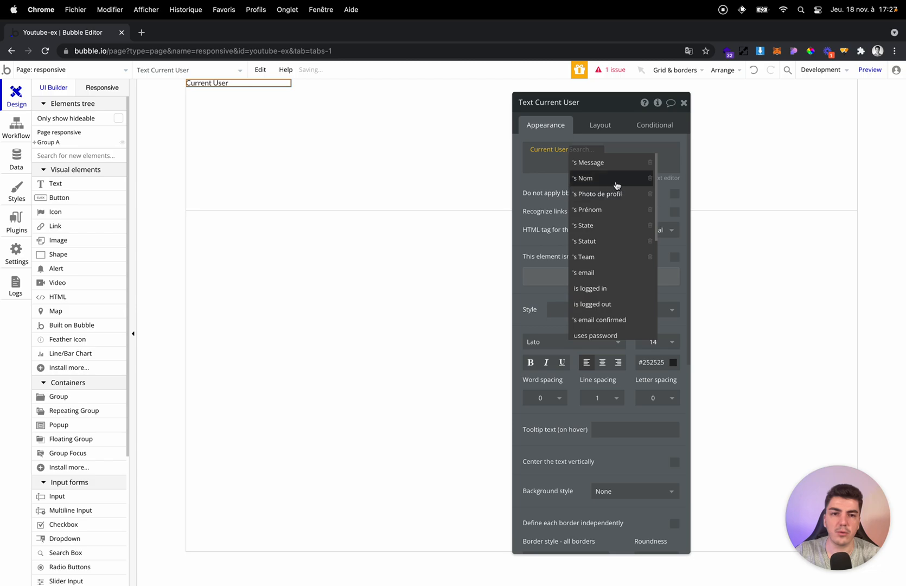
{"action": "left_click", "coordinate": [604, 211]}
{"action": "left_click", "coordinate": [609, 172]}
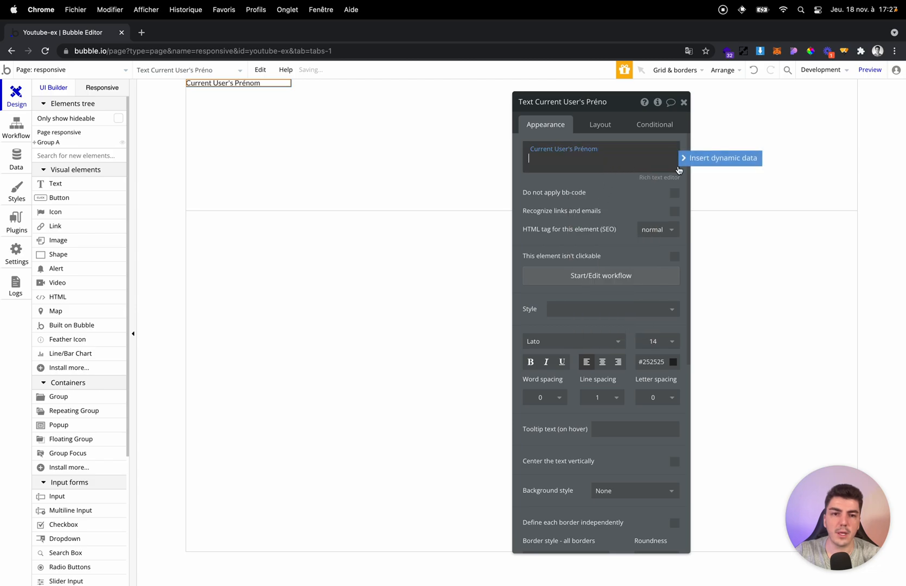
{"action": "left_click", "coordinate": [623, 196]}
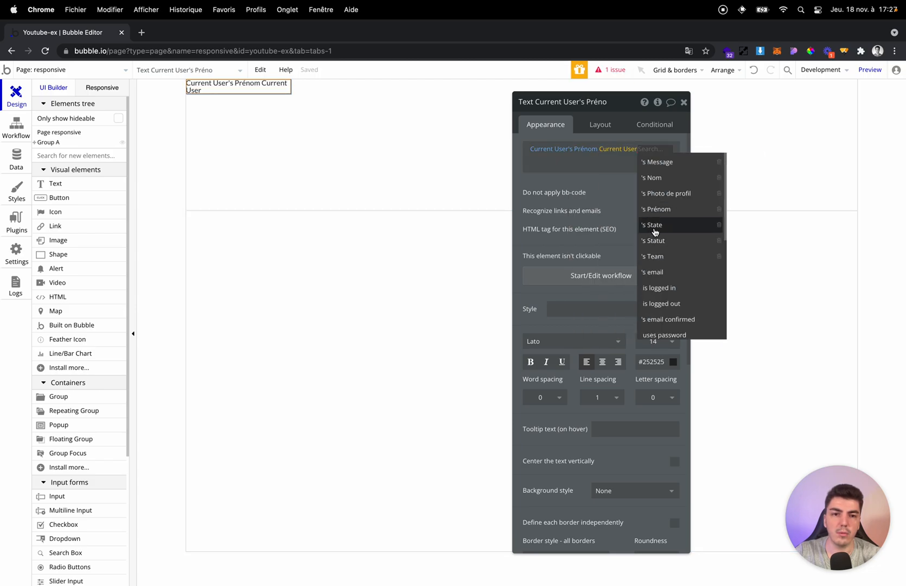
{"action": "left_click", "coordinate": [663, 177]}
Browse the available text styles without applying one, and set the text element's minimum height to 20 px.
{"action": "left_click", "coordinate": [611, 309]}
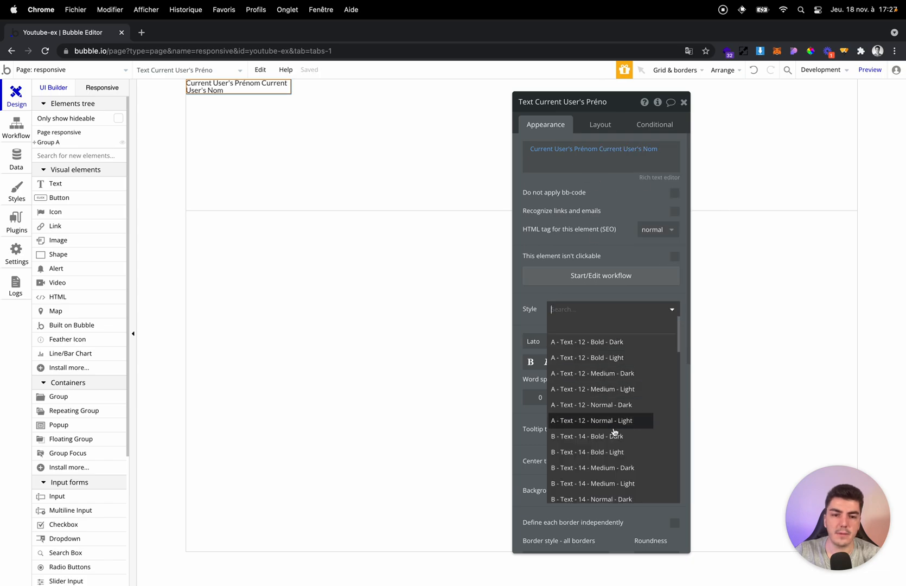
{"action": "left_click", "coordinate": [577, 293]}
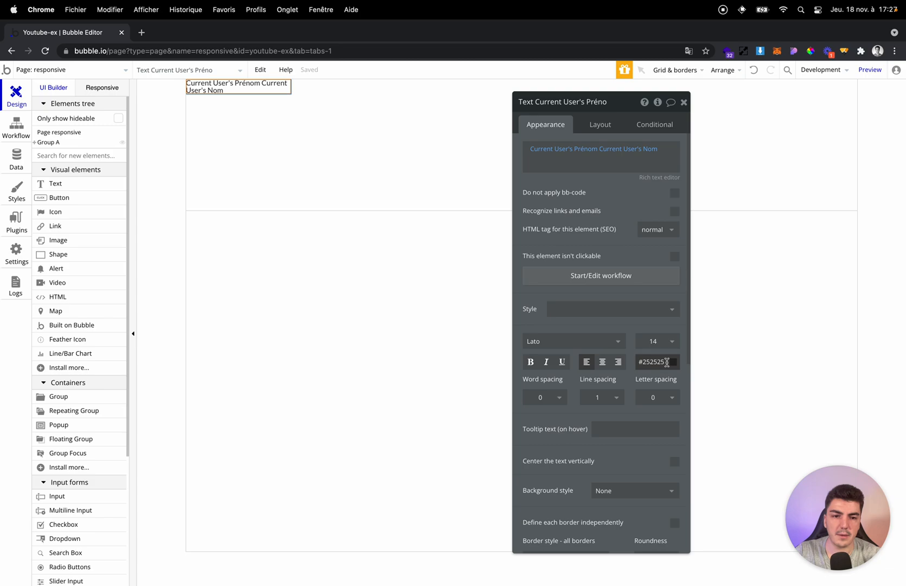
{"action": "left_click", "coordinate": [589, 132]}
{"action": "double_click", "coordinate": [567, 309]}
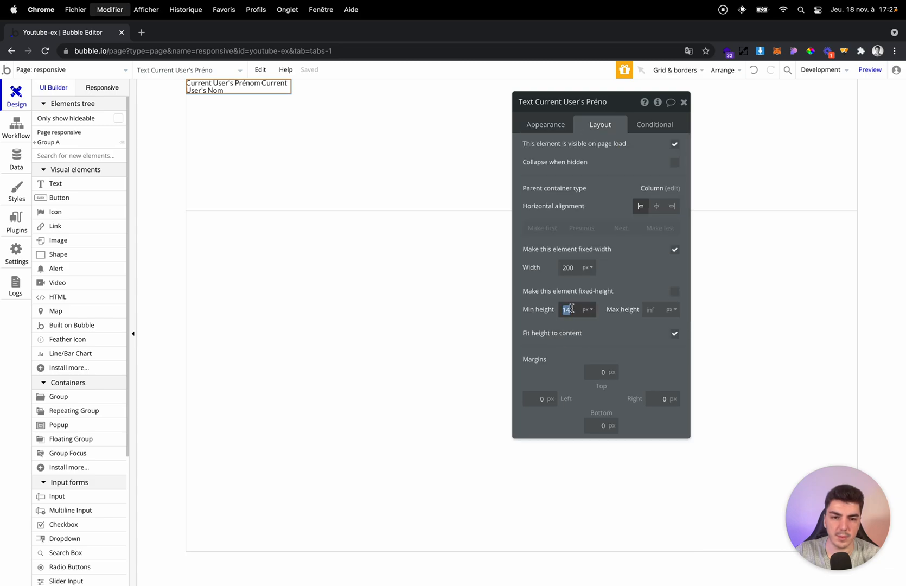
{"action": "type", "text": "20"}
Give the text element a flat red background colour.
{"action": "left_click", "coordinate": [544, 130]}
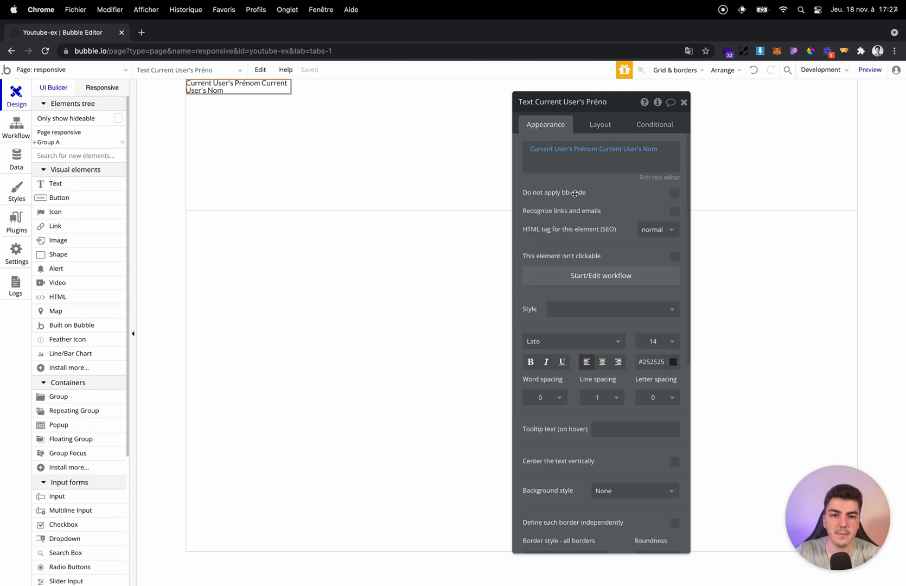
{"action": "left_click", "coordinate": [617, 488]}
{"action": "left_click", "coordinate": [618, 523]}
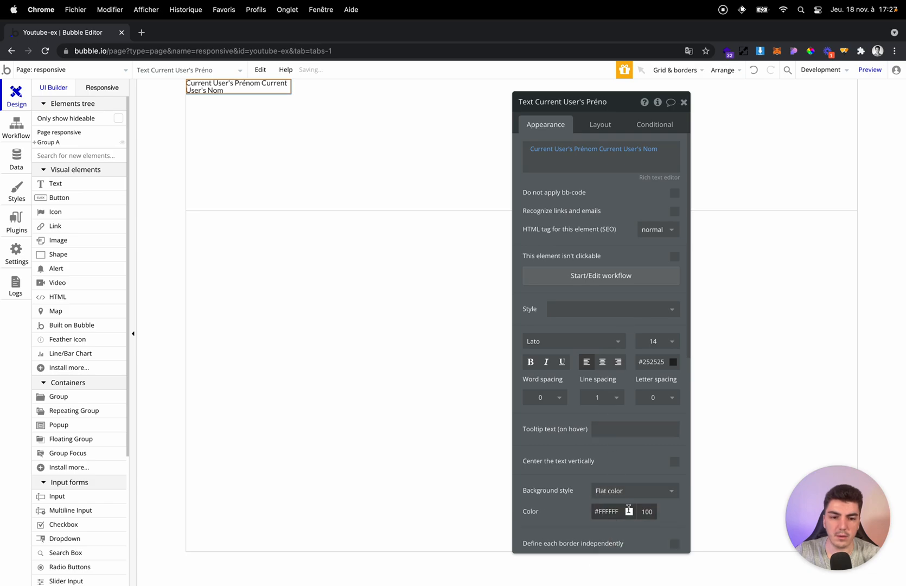
{"action": "left_click", "coordinate": [628, 511]}
{"action": "left_click", "coordinate": [628, 508]}
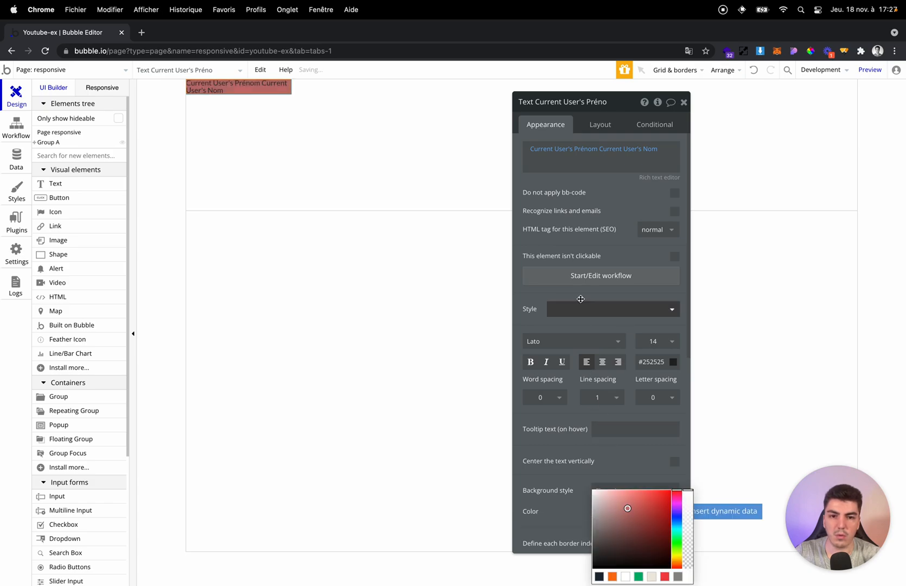
Set the text element's minimum height to 50 px.
{"action": "left_click", "coordinate": [601, 127]}
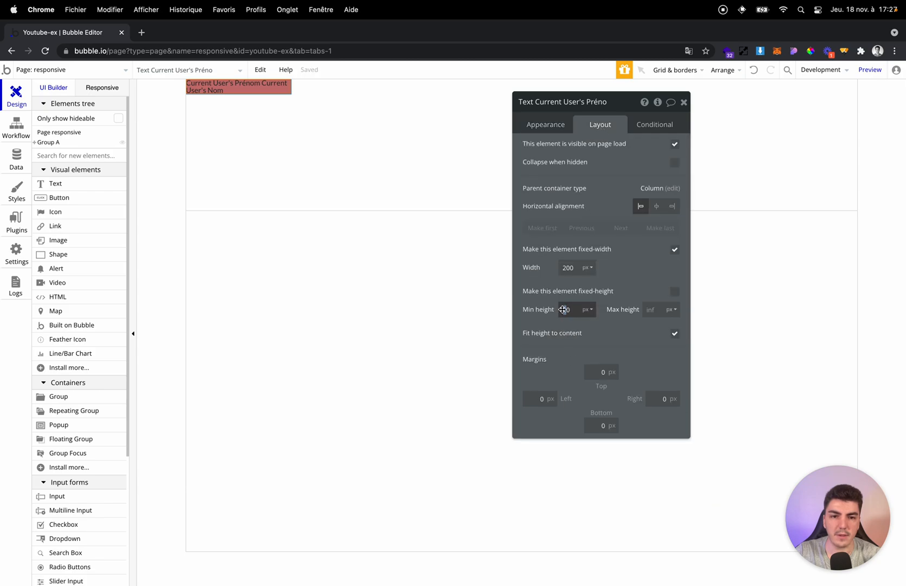
{"action": "type", "text": "5"}
{"action": "left_click", "coordinate": [593, 321]}
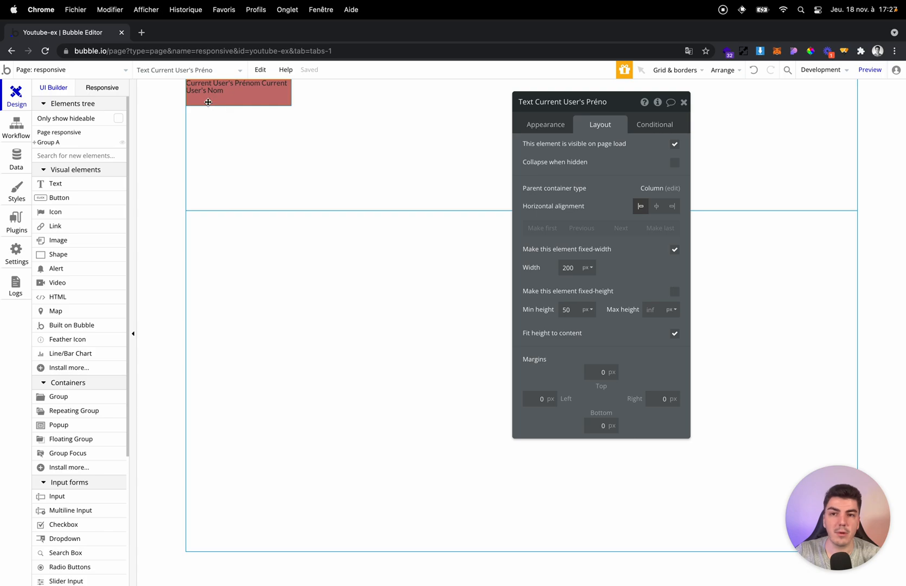
Duplicate the red text element in Group A, stacking the copy directly beneath the original.
{"action": "left_click", "coordinate": [225, 140]}
{"action": "left_click", "coordinate": [238, 102]}
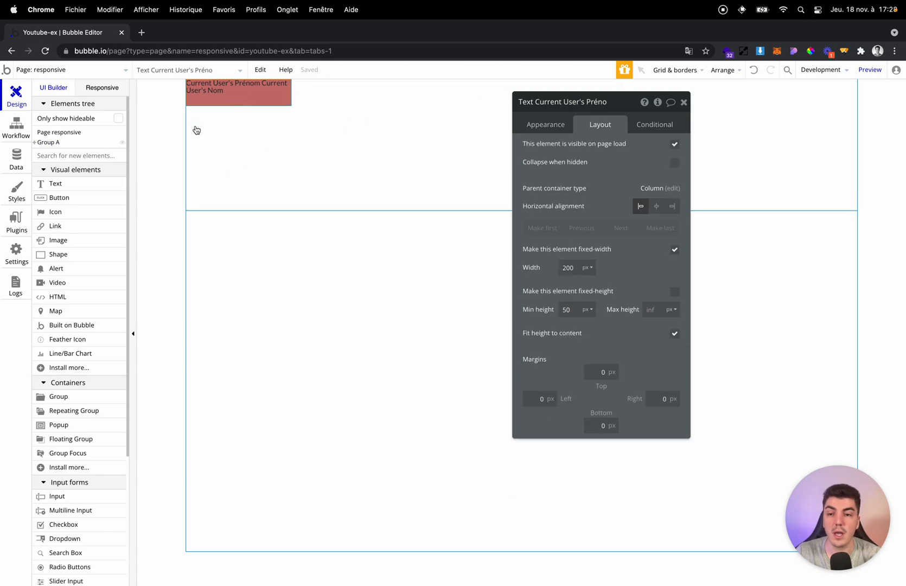
{"action": "key", "text": "super+v"}
{"action": "left_click", "coordinate": [241, 165]}
{"action": "left_click", "coordinate": [259, 123]}
{"action": "left_click", "coordinate": [426, 225]}
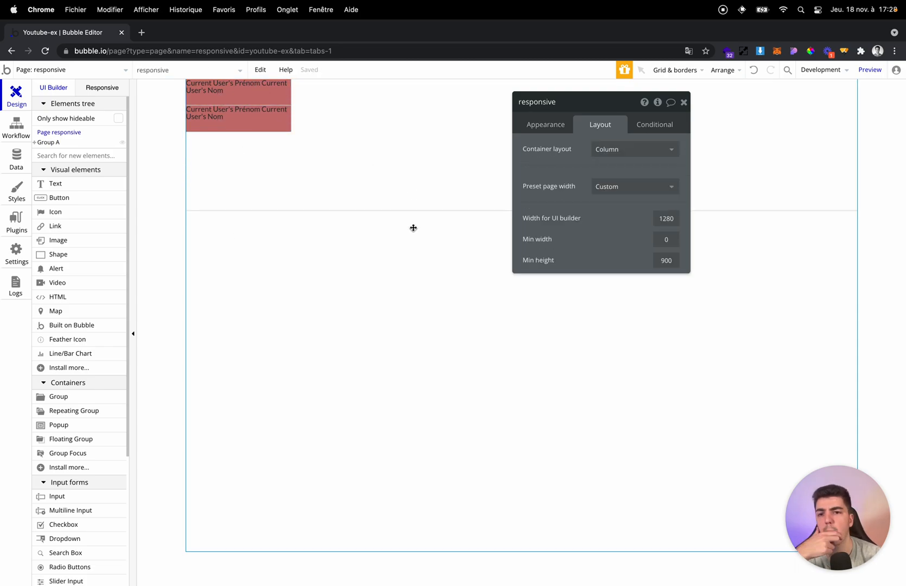
Set the upper text element's minimum height to 14 px and its bottom margin to 10 px.
{"action": "left_click", "coordinate": [234, 103]}
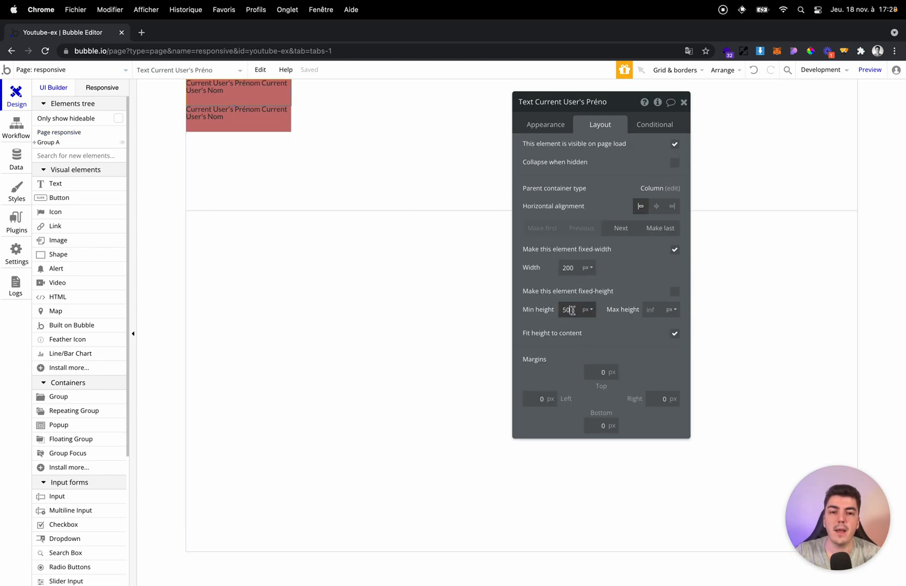
{"action": "type", "text": "14"}
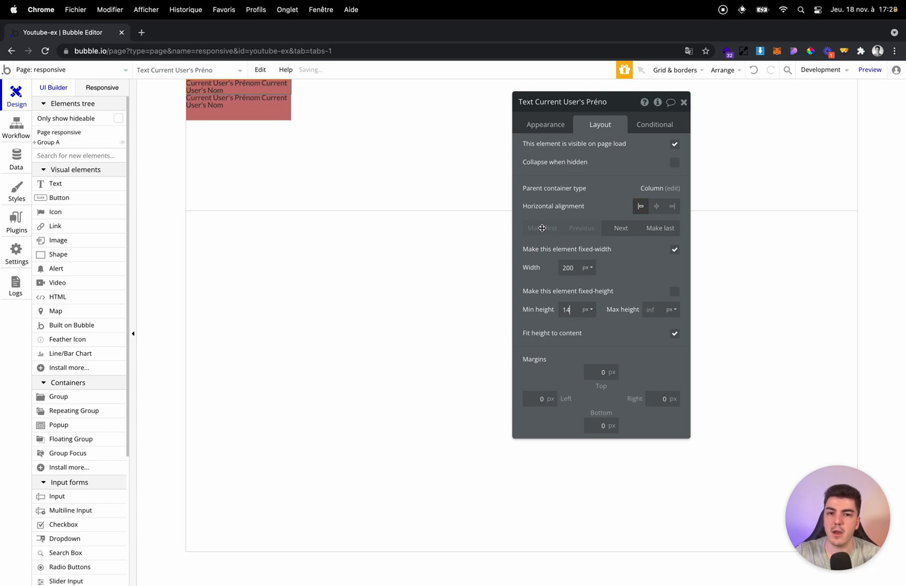
{"action": "left_click", "coordinate": [599, 426]}
{"action": "type", "text": "10"}
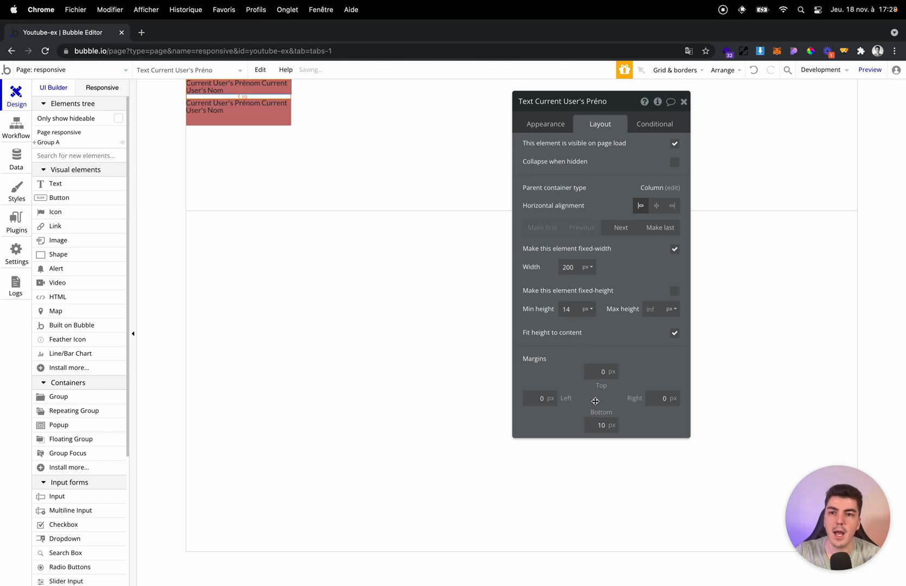
Reset the upper text element's bottom margin to 0 px and close its properties.
{"action": "left_click", "coordinate": [648, 404]}
{"action": "left_click", "coordinate": [601, 424]}
{"action": "key", "text": "BackSpace"}
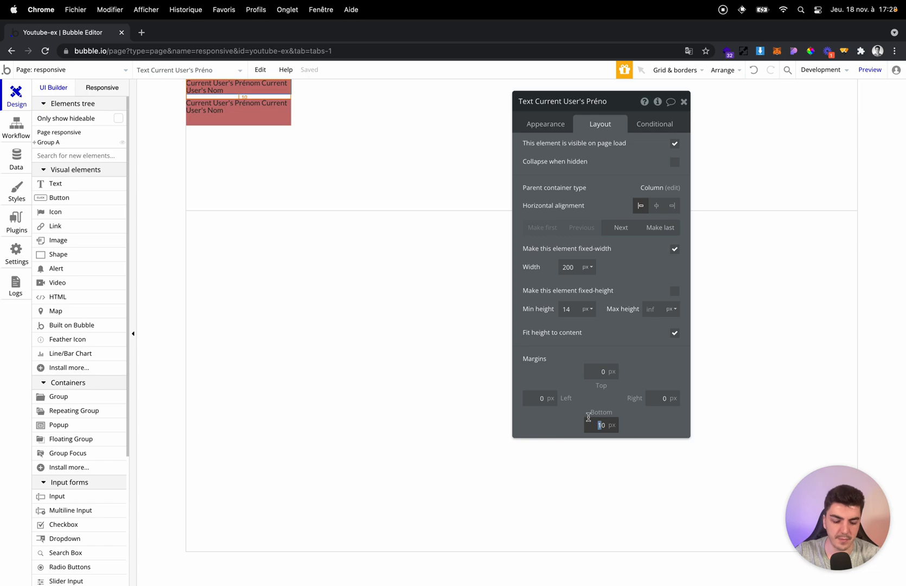
{"action": "left_click", "coordinate": [589, 362]}
{"action": "key", "text": "Escape"}
Delete both red text elements from Group A.
{"action": "left_click", "coordinate": [276, 115]}
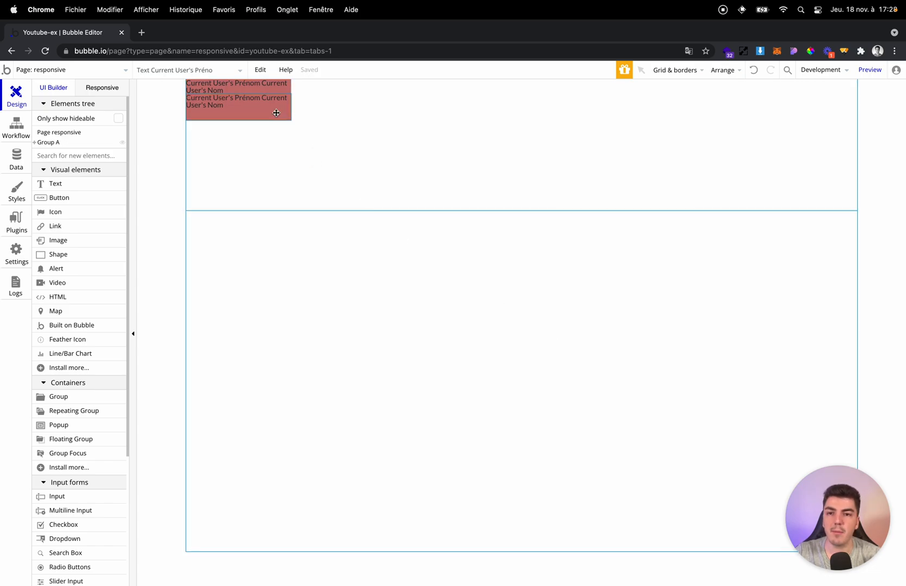
{"action": "key", "text": "BackSpace"}
{"action": "left_click", "coordinate": [241, 94]}
{"action": "key", "text": "BackSpace"}
Open Group A's conditional settings and preview the page responsively at the 768 px and 1200 px breakpoints.
{"action": "double_click", "coordinate": [241, 93]}
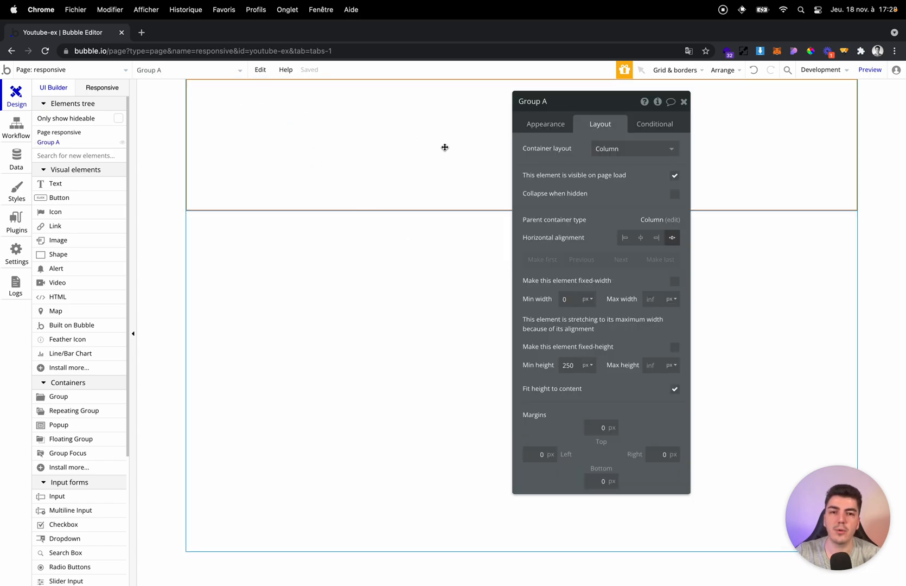
{"action": "left_click", "coordinate": [676, 125]}
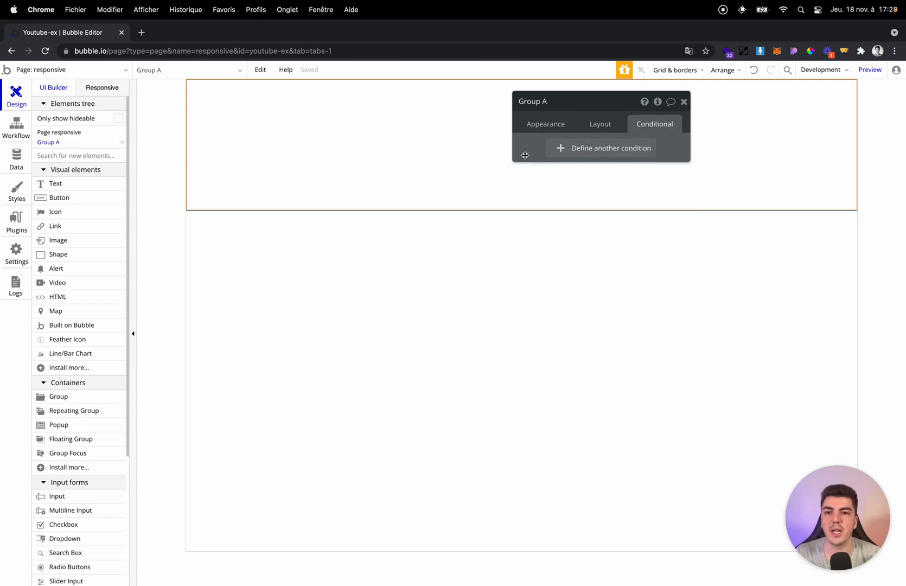
{"action": "left_click", "coordinate": [98, 88]}
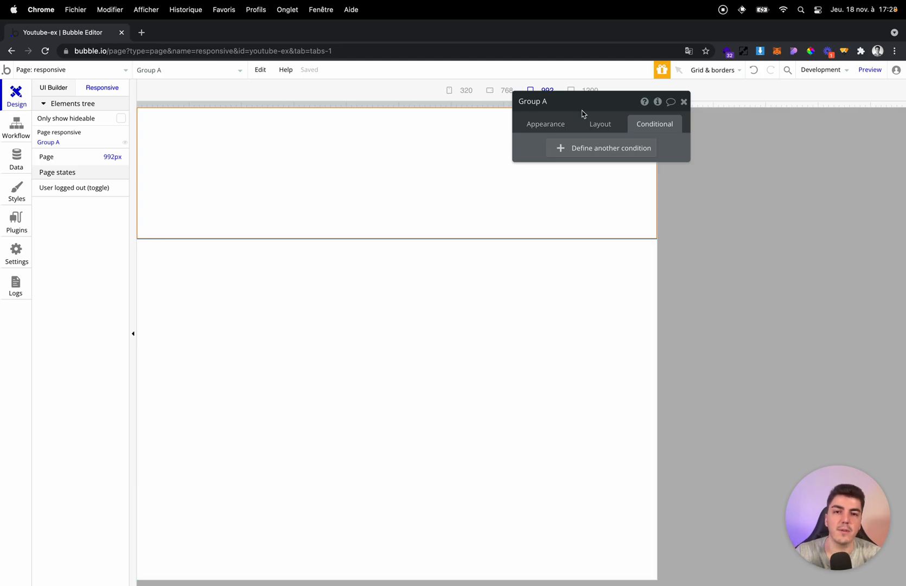
{"action": "left_click_drag", "start_coordinate": [581, 103], "coordinate": [605, 173]}
{"action": "left_click", "coordinate": [589, 91]}
{"action": "left_click", "coordinate": [490, 92]}
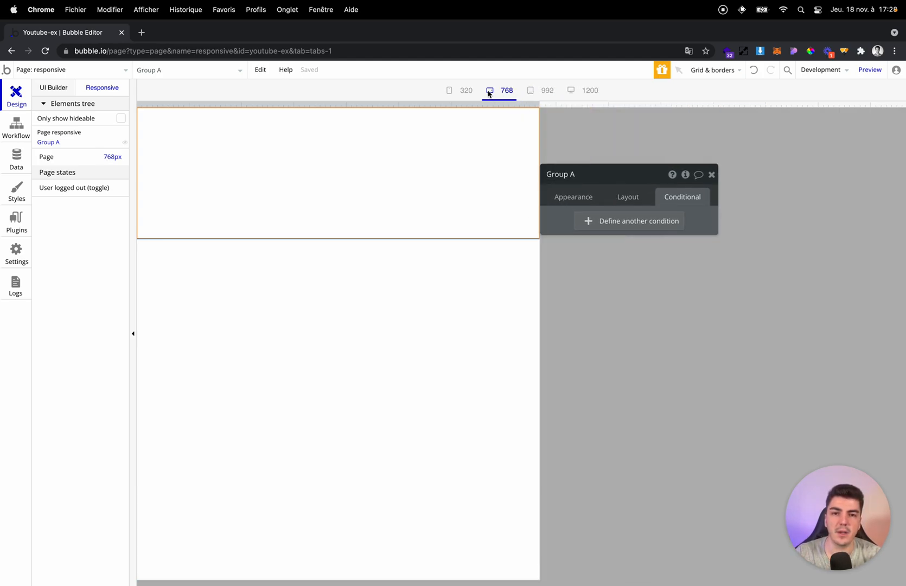
{"action": "left_click", "coordinate": [589, 91]}
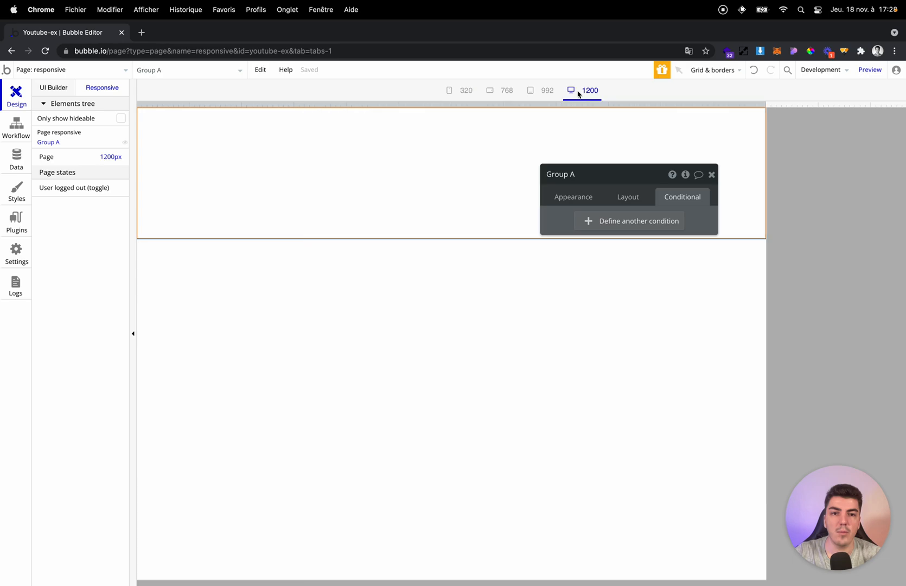
Add a condition to Group A for when Current page width ≤ 992.
{"action": "left_click", "coordinate": [639, 220]}
{"action": "type", "text": "curre"}
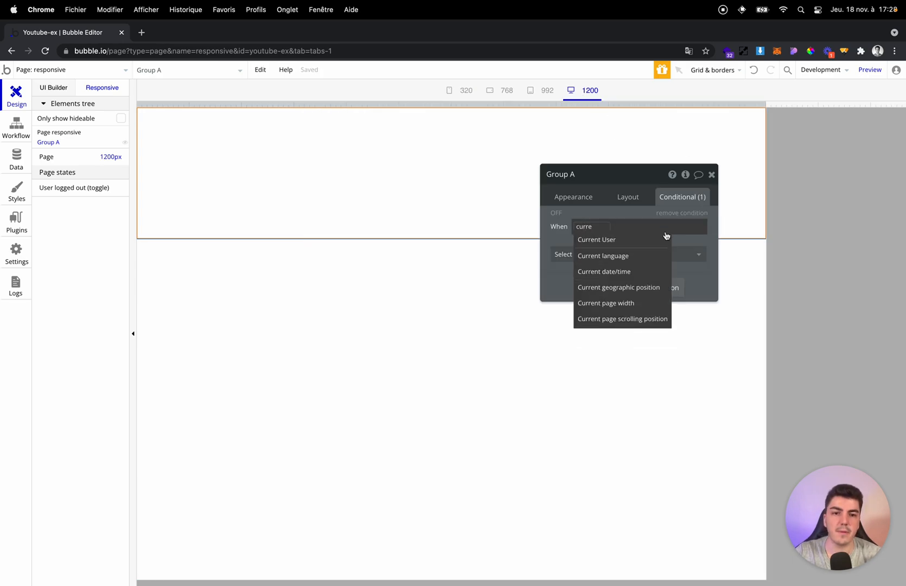
{"action": "left_click", "coordinate": [637, 303]}
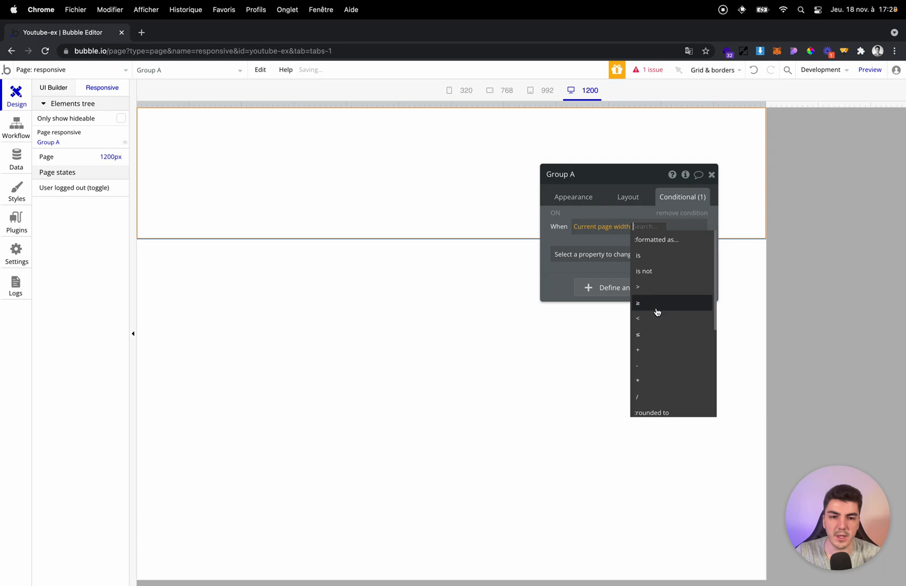
{"action": "left_click", "coordinate": [657, 334]}
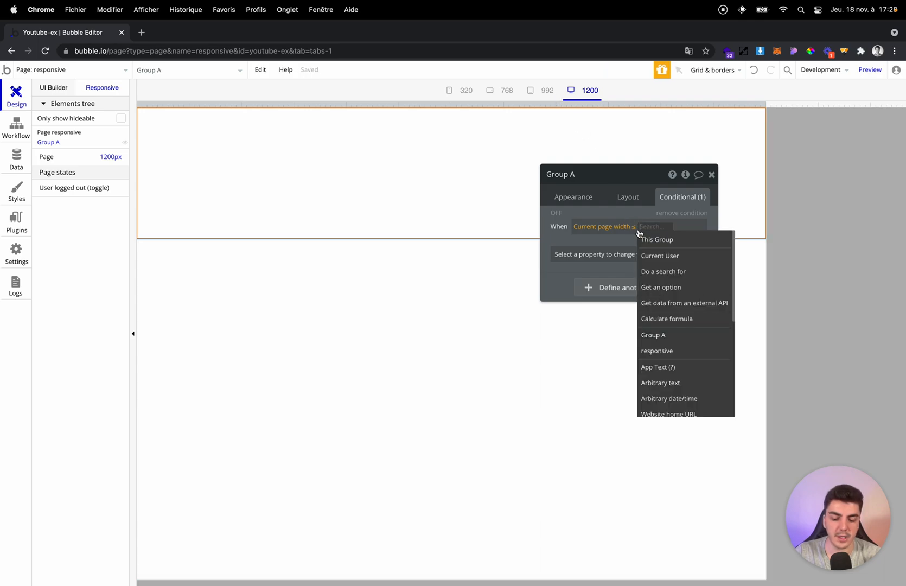
{"action": "type", "text": "992"}
Make the condition set Group A's top margin to 50 and its right margin to 30.
{"action": "left_click", "coordinate": [631, 254]}
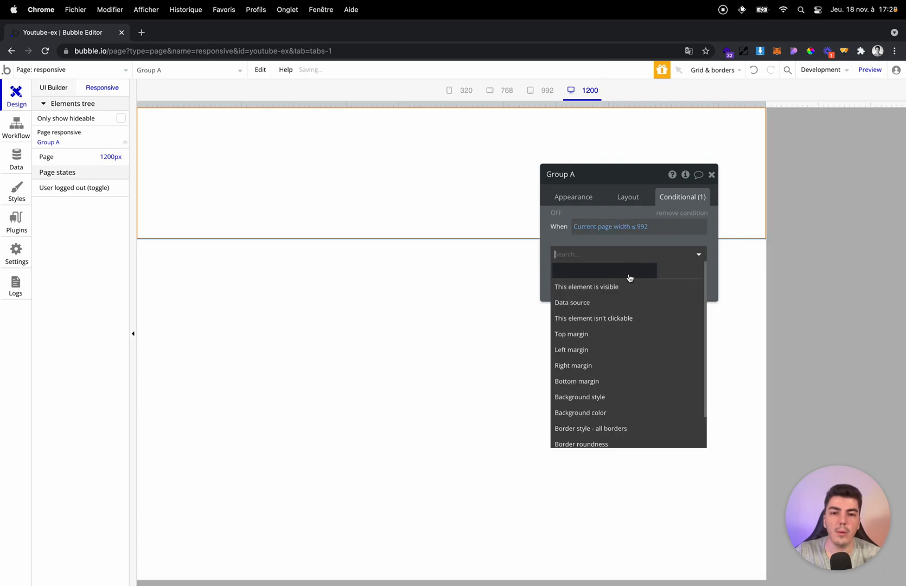
{"action": "left_click", "coordinate": [623, 335]}
{"action": "left_click", "coordinate": [673, 255]}
{"action": "type", "text": "50"}
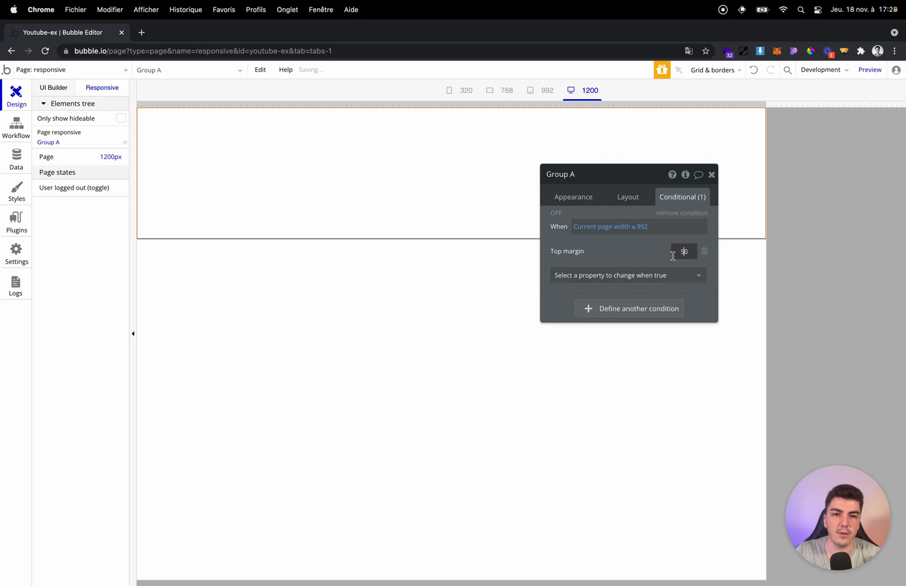
{"action": "left_click", "coordinate": [581, 281]}
{"action": "left_click", "coordinate": [637, 258]}
{"action": "left_click", "coordinate": [661, 281]}
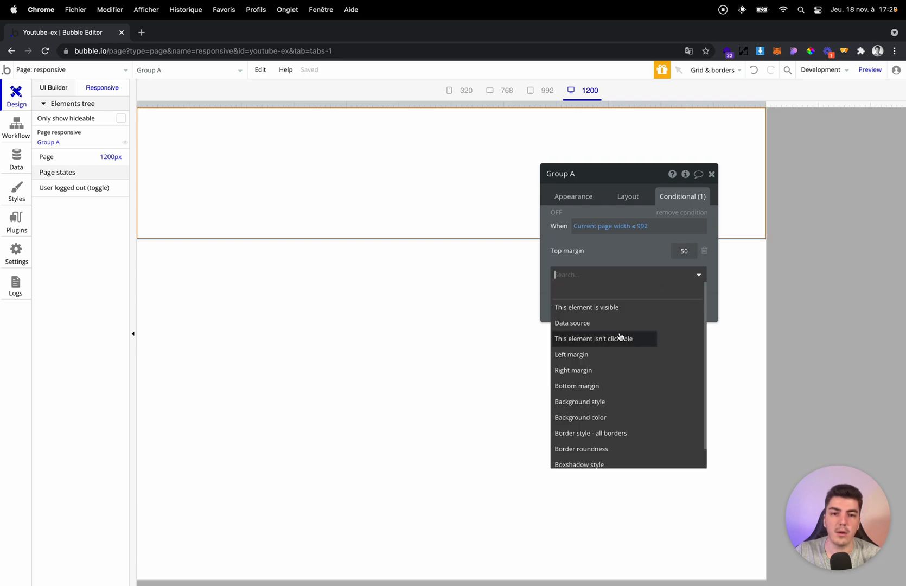
{"action": "left_click", "coordinate": [594, 371]}
{"action": "type", "text": "3"}
{"action": "left_click", "coordinate": [634, 251]}
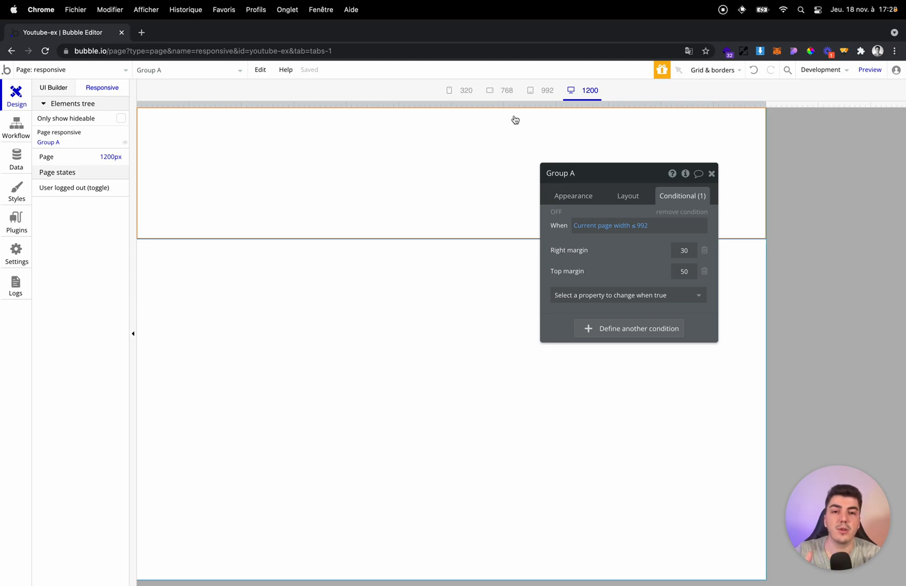
Preview Group A's conditional margins at the 992 px and 768 px breakpoints.
{"action": "left_click", "coordinate": [545, 91]}
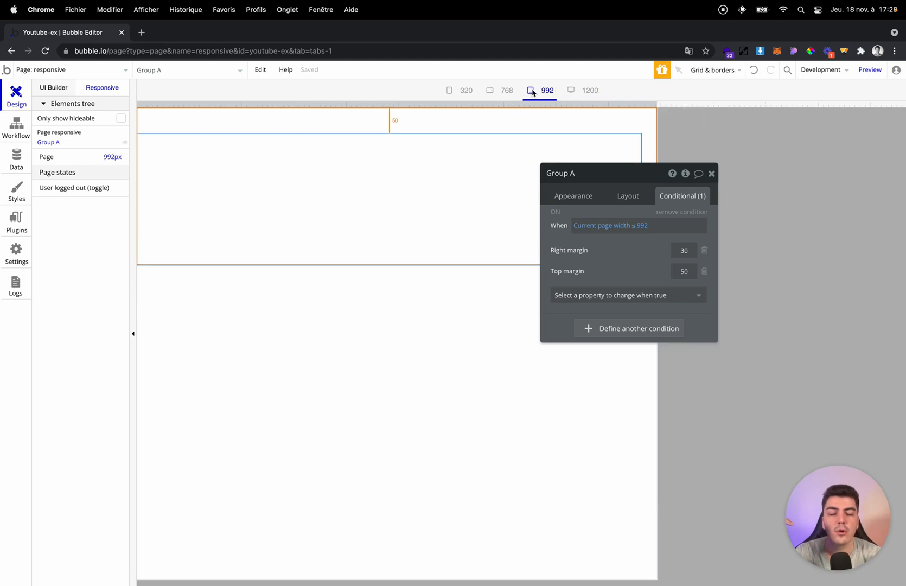
{"action": "left_click", "coordinate": [505, 90]}
{"action": "left_click", "coordinate": [545, 93]}
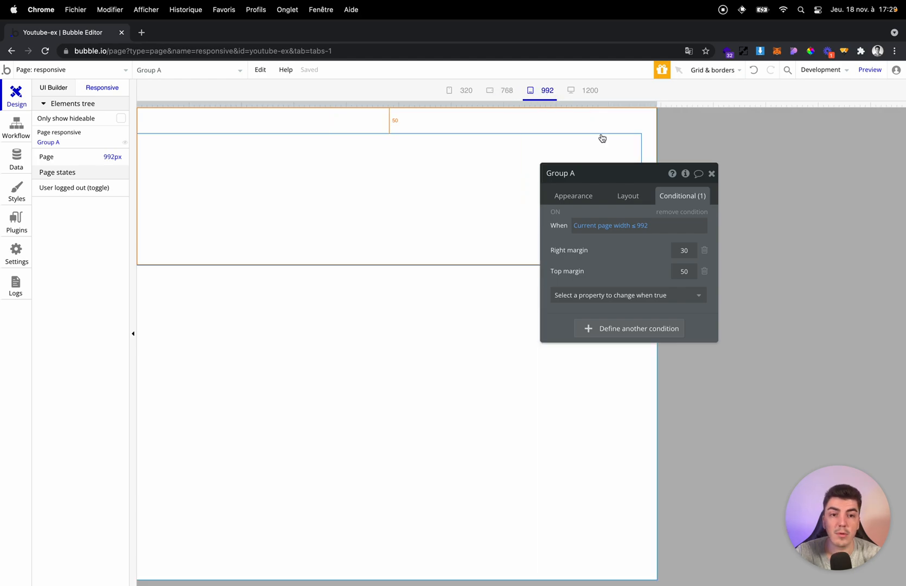
Extend Group A's condition with "and Current page width ≥ 768".
{"action": "left_click", "coordinate": [654, 226]}
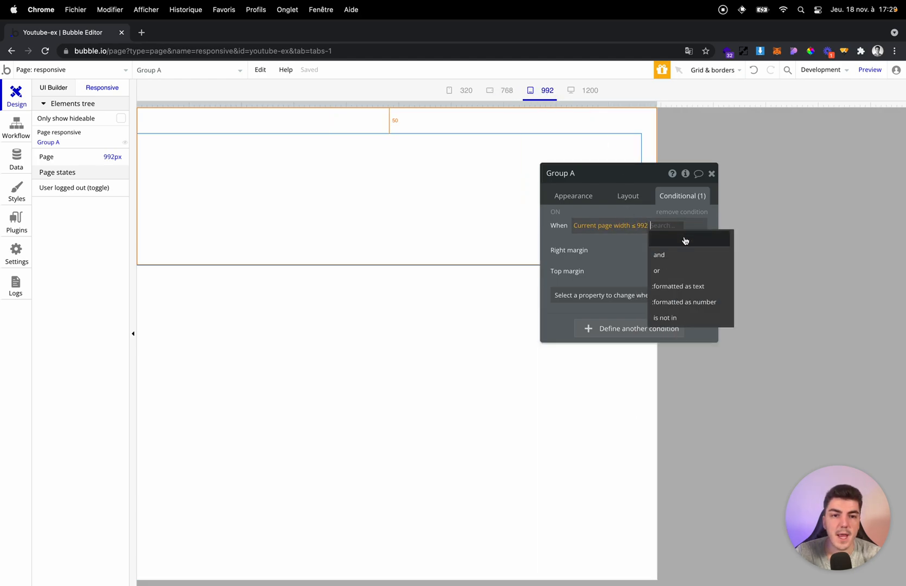
{"action": "left_click", "coordinate": [678, 256]}
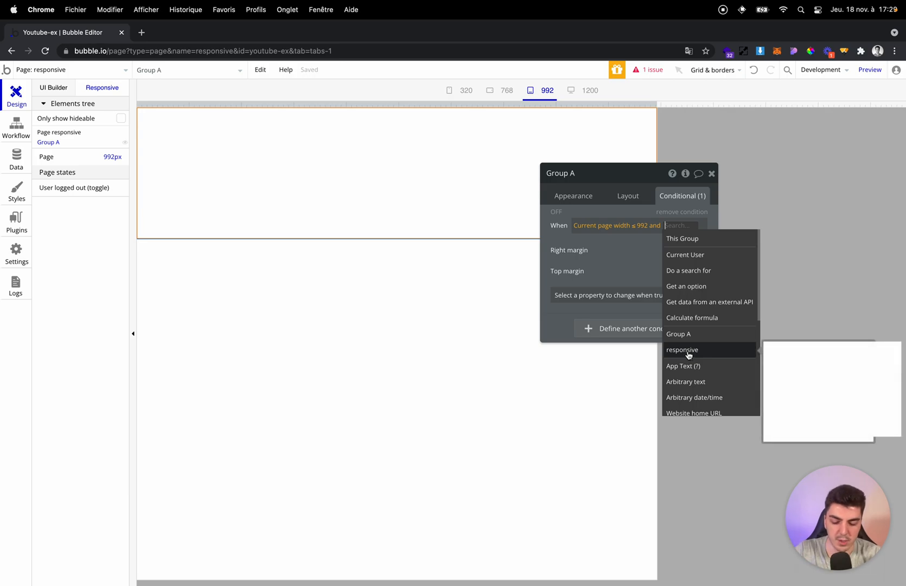
{"action": "type", "text": "current"}
{"action": "left_click", "coordinate": [680, 313]}
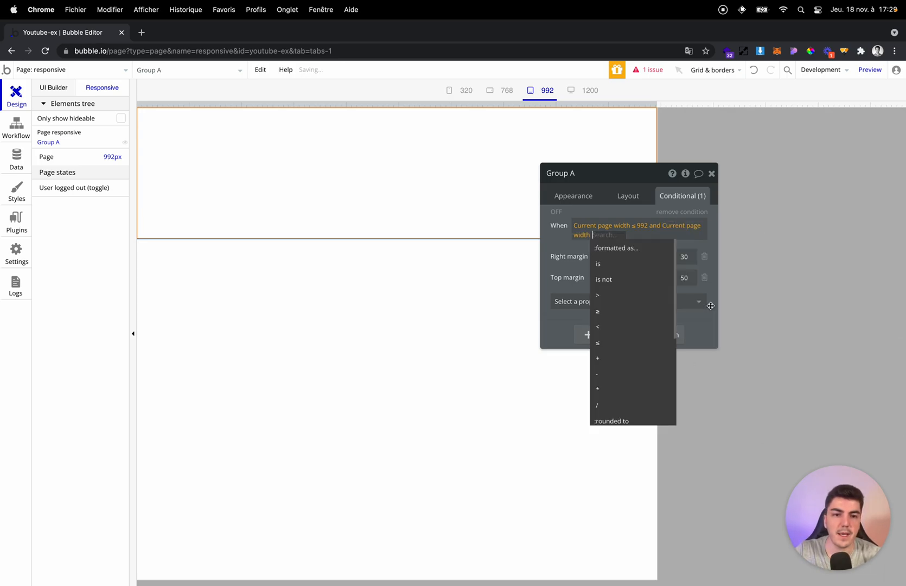
{"action": "left_click", "coordinate": [634, 316]}
{"action": "type", "text": "768"}
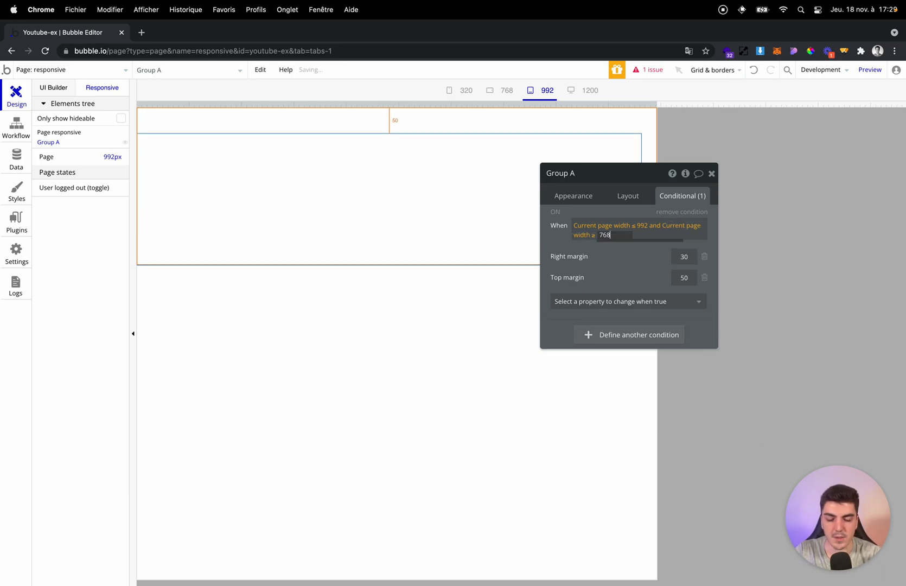
{"action": "left_click", "coordinate": [626, 250]}
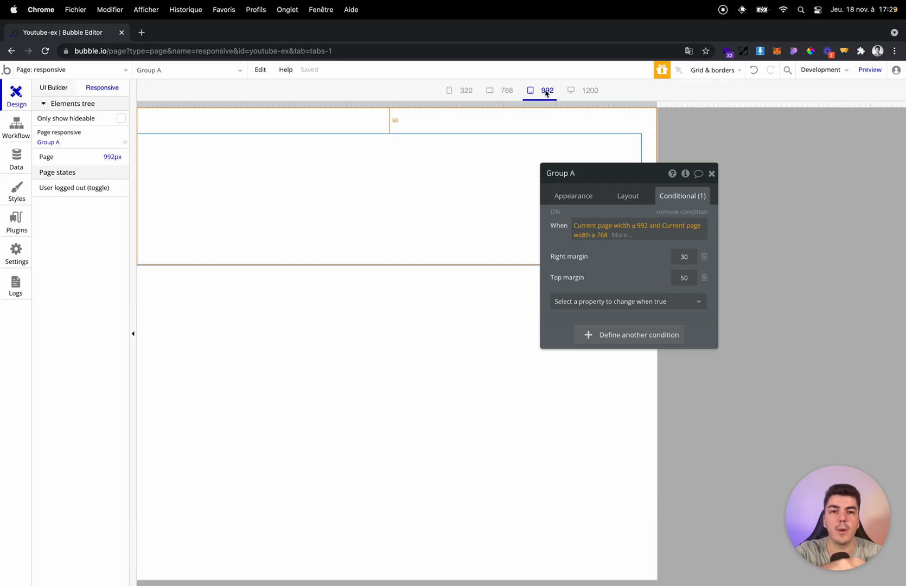
Compare Group A's margins at the 320, 768 and 992 px breakpoints, finishing at 768 px.
{"action": "left_click", "coordinate": [465, 90]}
{"action": "left_click", "coordinate": [513, 93]}
{"action": "left_click", "coordinate": [542, 91]}
{"action": "left_click", "coordinate": [474, 95]}
{"action": "left_click", "coordinate": [496, 93]}
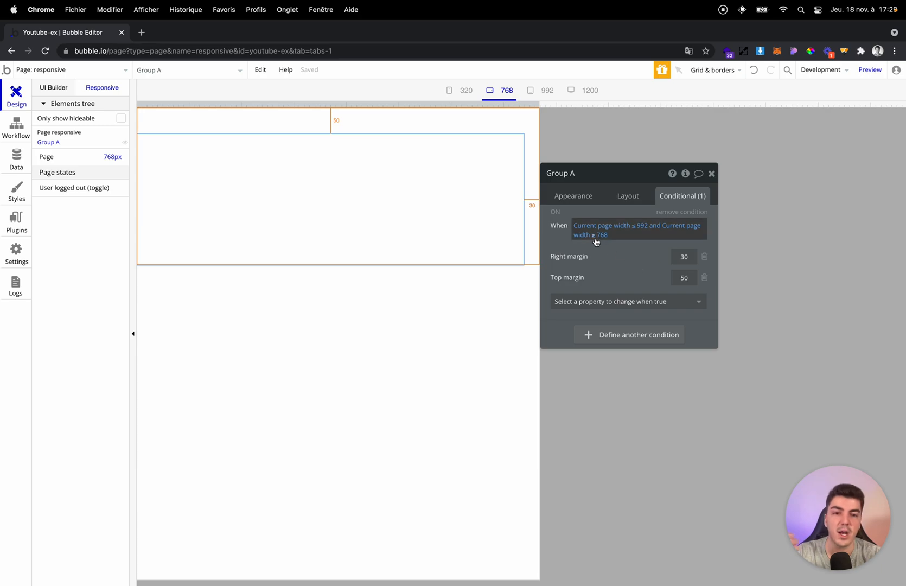
Add a second condition to Group A for when Current page width ≤ 320.
{"action": "left_click", "coordinate": [625, 335]}
{"action": "left_click", "coordinate": [625, 336]}
{"action": "type", "text": "cyrr"}
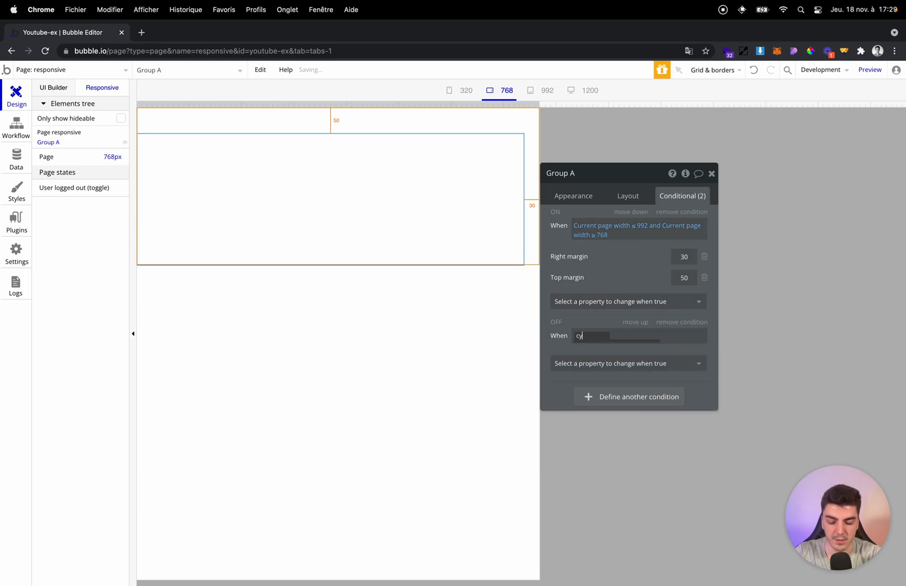
{"action": "key", "text": "BackSpace"}
{"action": "type", "text": "urre"}
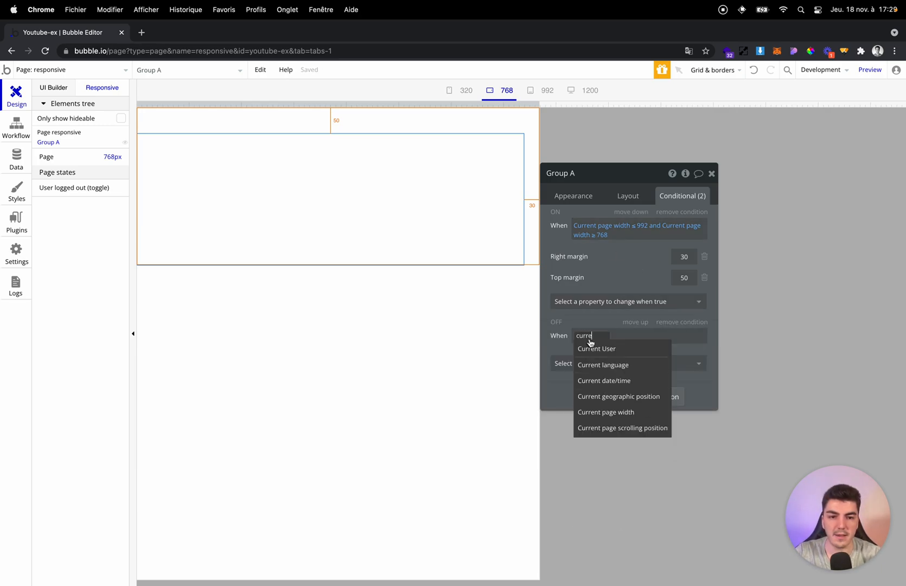
{"action": "left_click", "coordinate": [651, 413]}
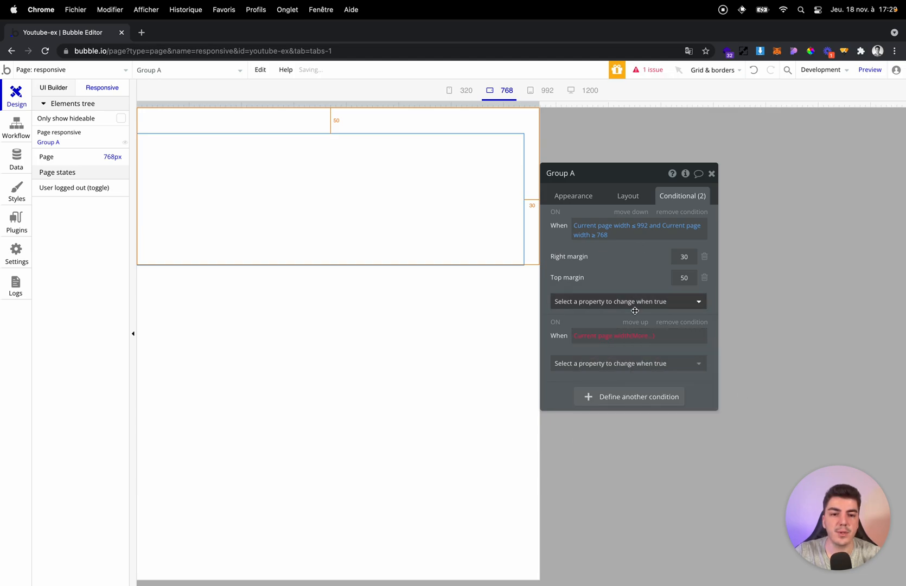
{"action": "left_click", "coordinate": [637, 334]}
{"action": "left_click", "coordinate": [638, 442]}
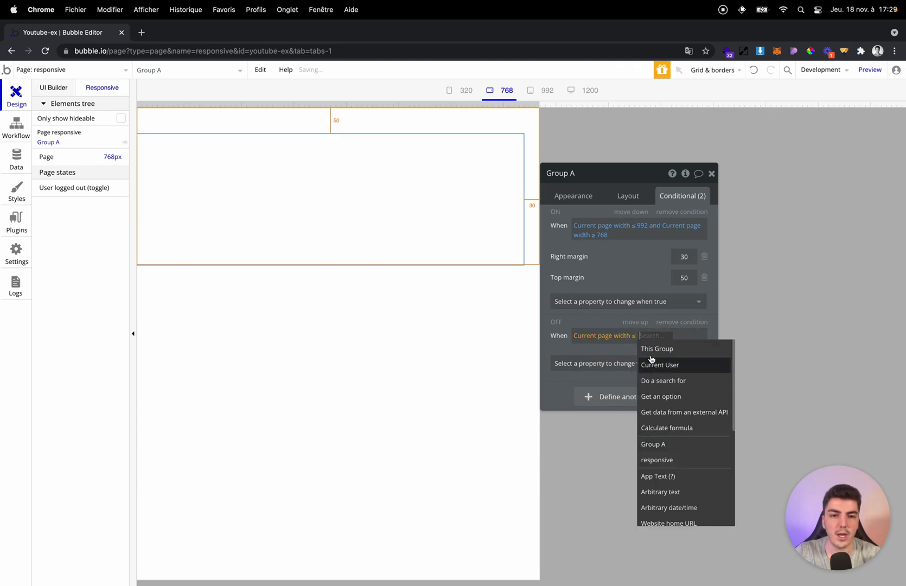
{"action": "type", "text": "320"}
{"action": "key", "text": "Return"}
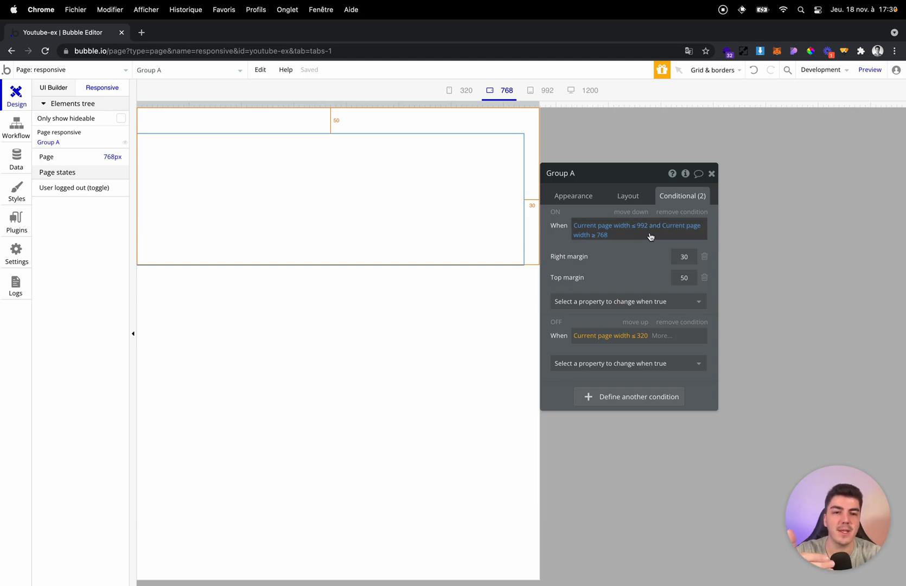
Return to the UI builder view and display Group A's layout settings.
{"action": "left_click", "coordinate": [68, 90]}
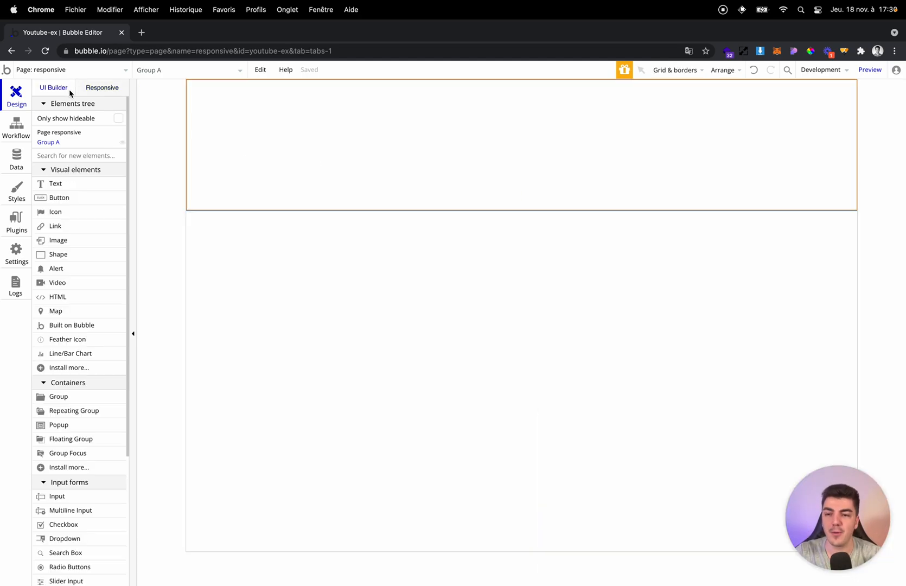
{"action": "double_click", "coordinate": [310, 162]}
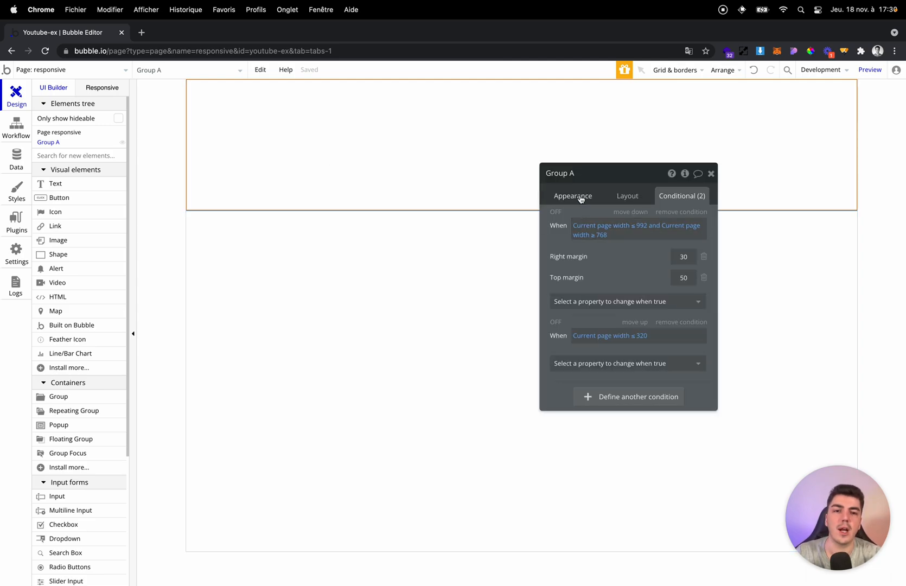
{"action": "left_click", "coordinate": [627, 196]}
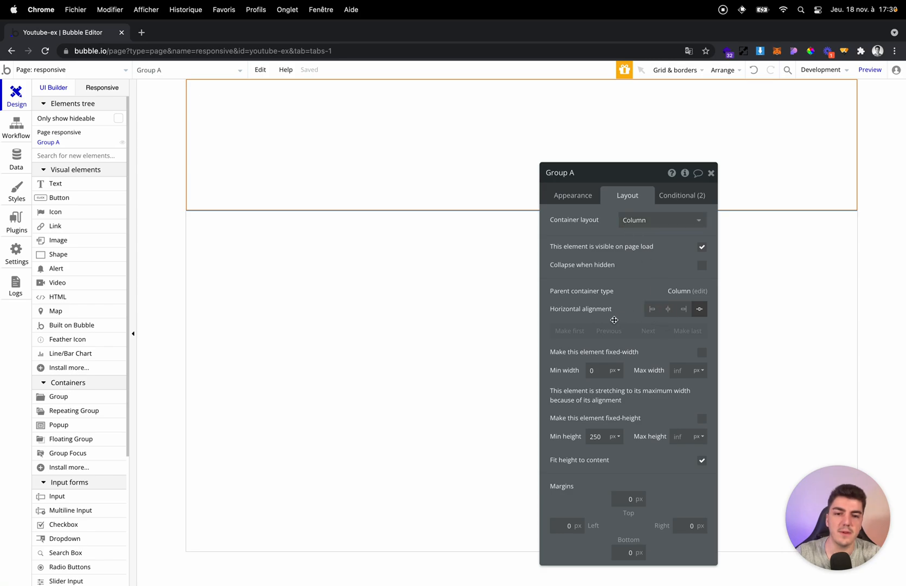
{"action": "left_click", "coordinate": [419, 236]}
{"action": "left_click", "coordinate": [492, 178]}
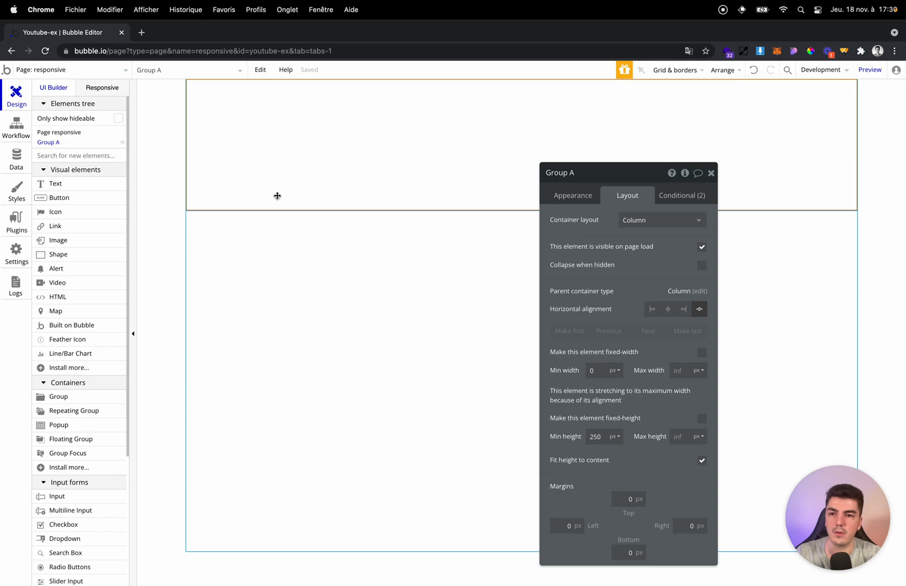
{"action": "left_click", "coordinate": [537, 279]}
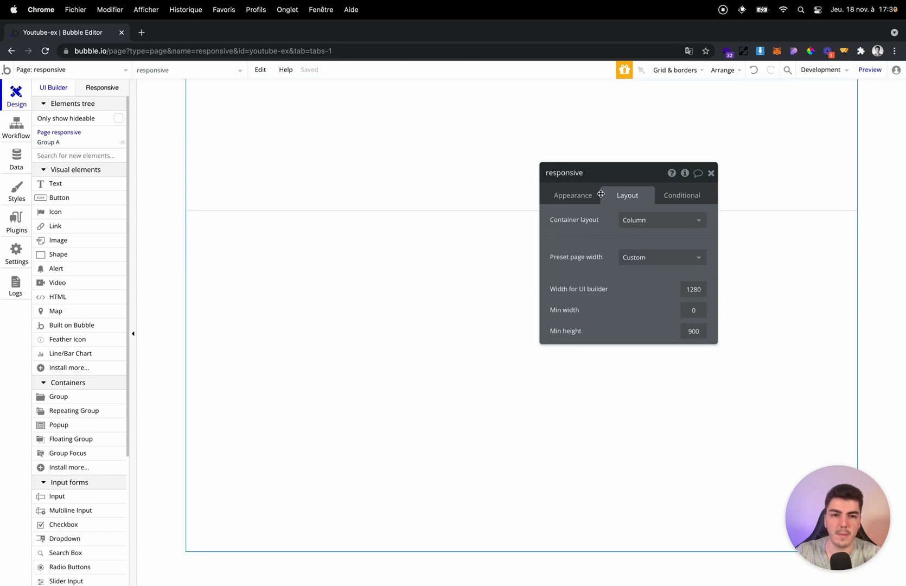
Add a text element at the start of Group A and turn off its fixed width.
{"action": "left_click", "coordinate": [463, 154]}
{"action": "left_click", "coordinate": [73, 183]}
{"action": "left_click", "coordinate": [263, 115]}
{"action": "left_click", "coordinate": [619, 195]}
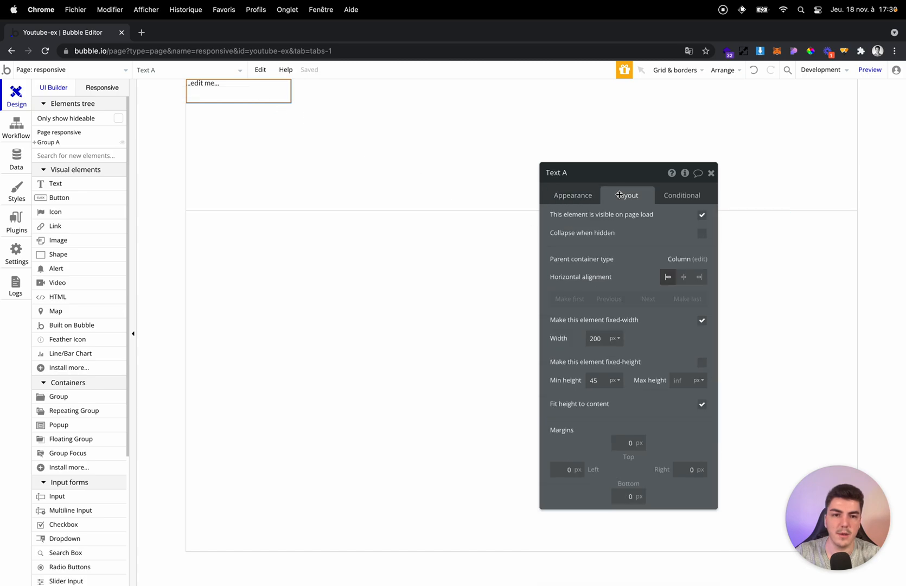
{"action": "left_click", "coordinate": [702, 320]}
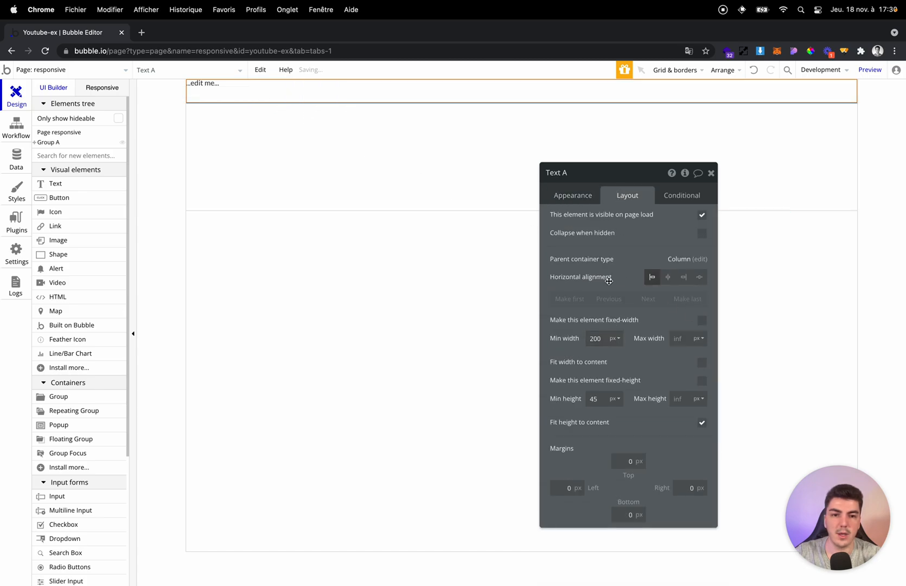
Change Group A's container layout to Row.
{"action": "left_click", "coordinate": [366, 157]}
{"action": "left_click", "coordinate": [661, 219]}
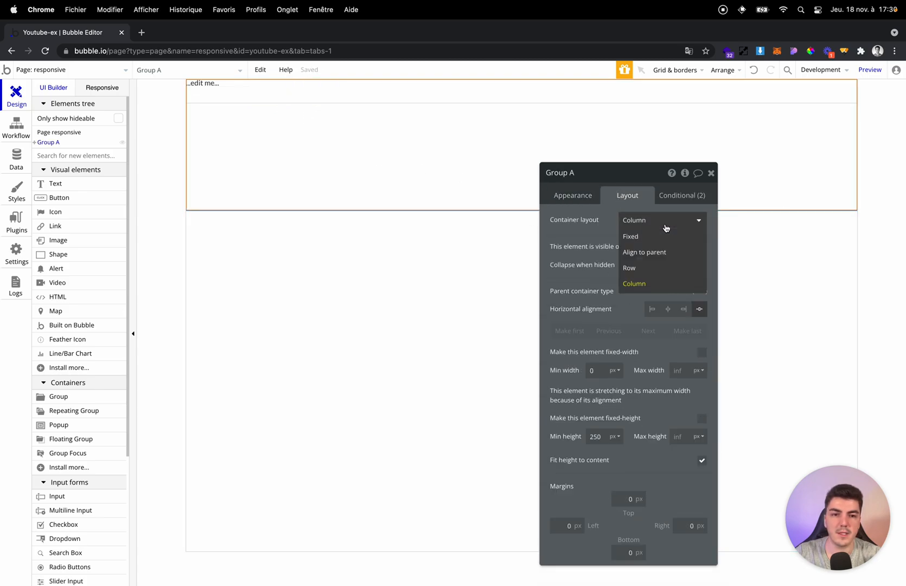
{"action": "left_click", "coordinate": [653, 267]}
Set the vertical alignment of the text element in Group A to centered.
{"action": "left_click", "coordinate": [233, 91]}
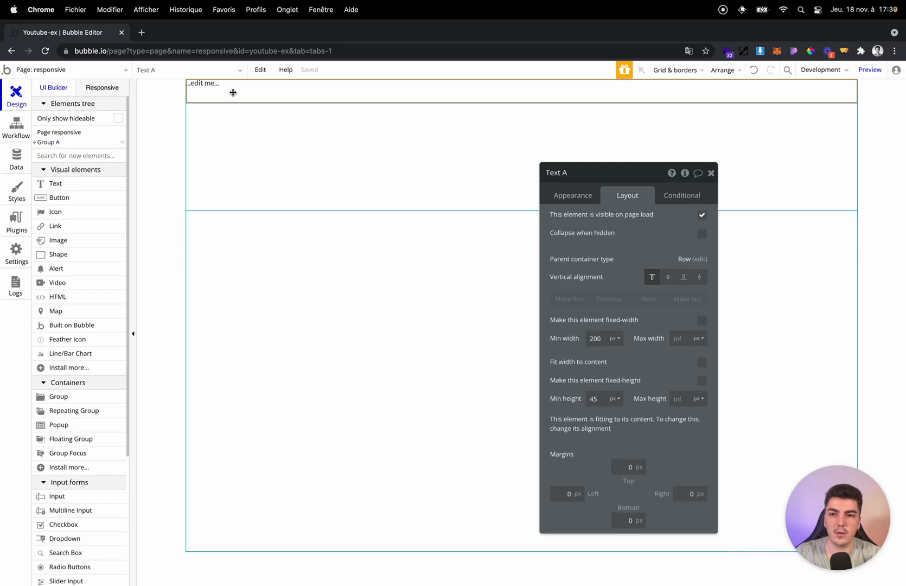
{"action": "left_click", "coordinate": [711, 173]}
{"action": "left_click", "coordinate": [624, 172]}
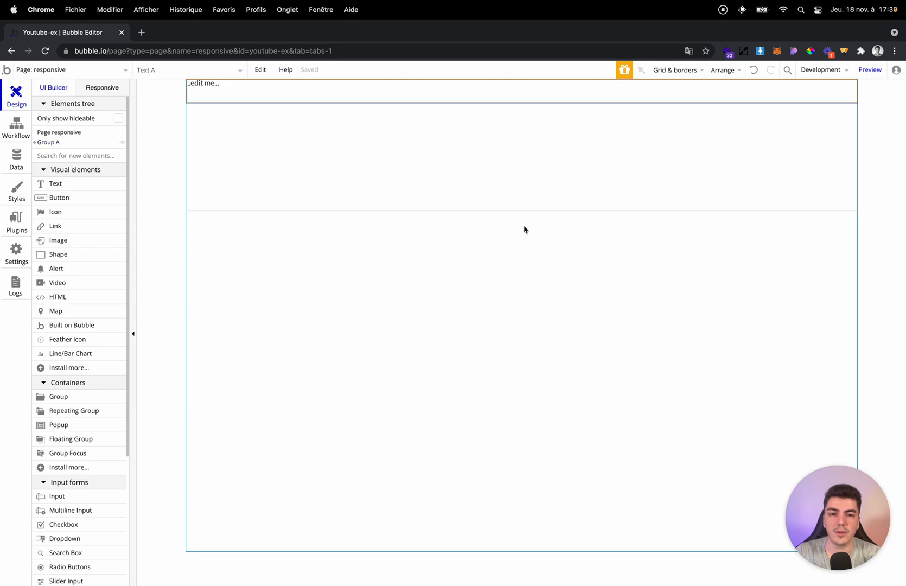
{"action": "double_click", "coordinate": [357, 93]}
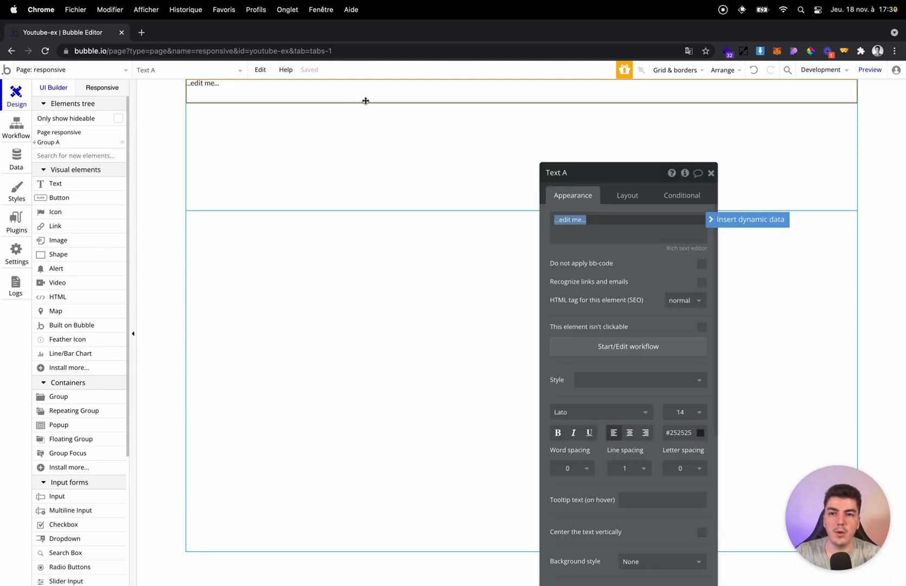
{"action": "left_click", "coordinate": [619, 198]}
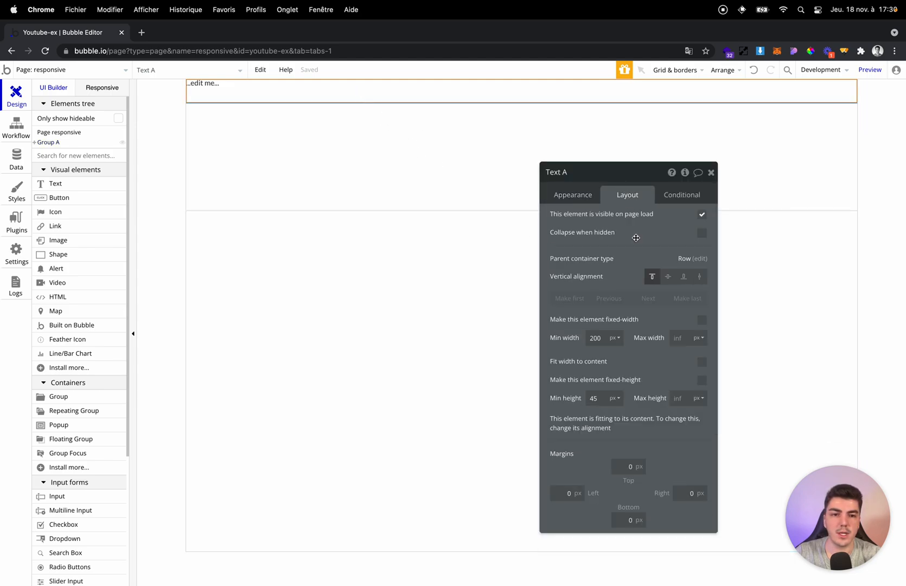
{"action": "left_click", "coordinate": [671, 280]}
{"action": "left_click", "coordinate": [667, 277]}
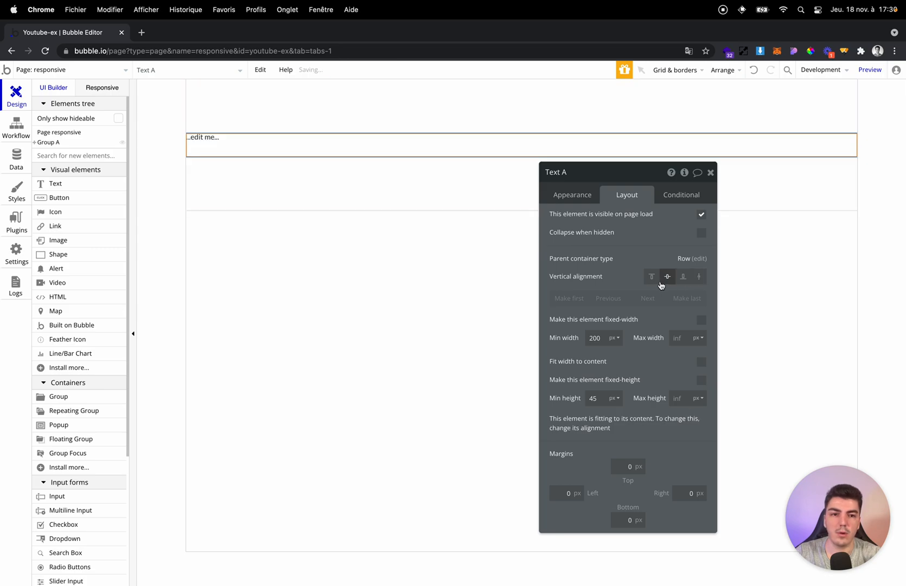
Set the text element's minimum height to 0 px and its left margin to 30 px.
{"action": "double_click", "coordinate": [597, 400]}
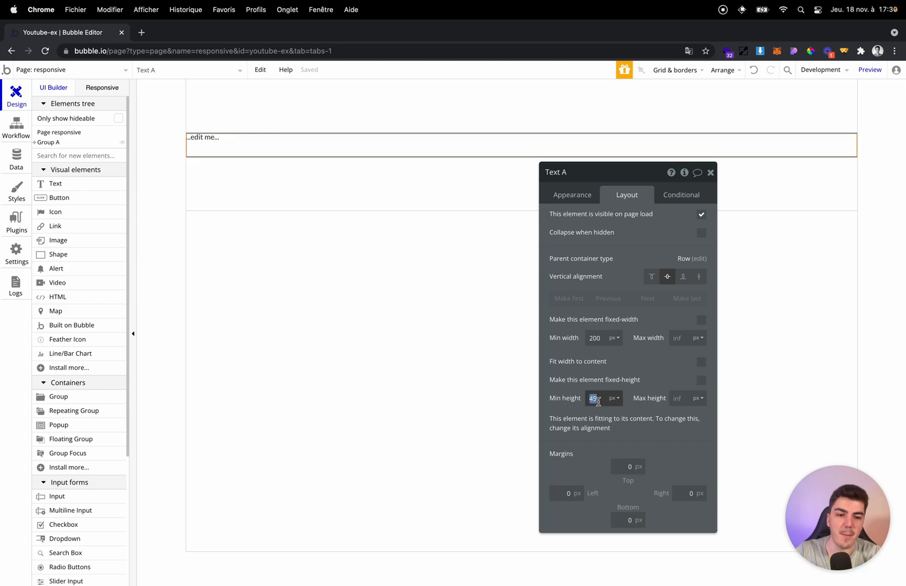
{"action": "type", "text": "0"}
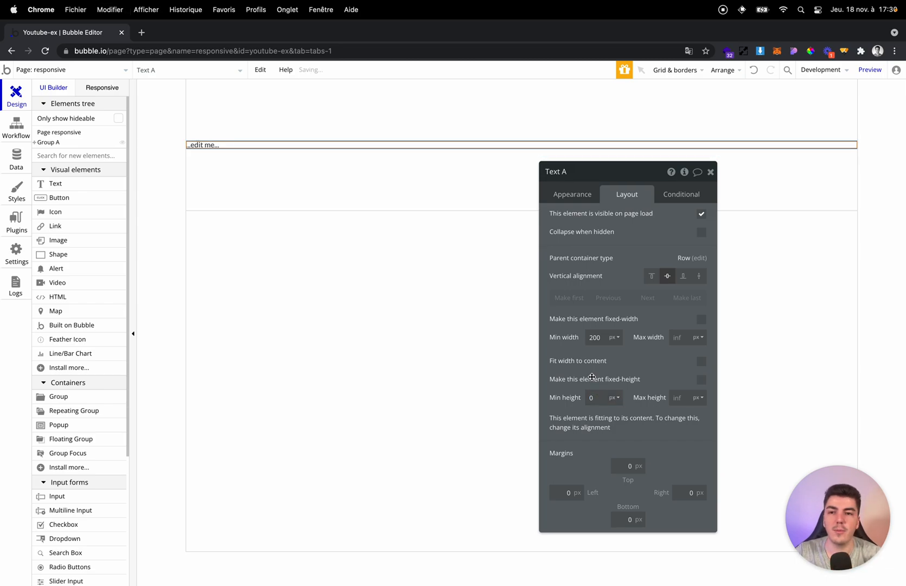
{"action": "left_click", "coordinate": [568, 492]}
{"action": "type", "text": "3"}
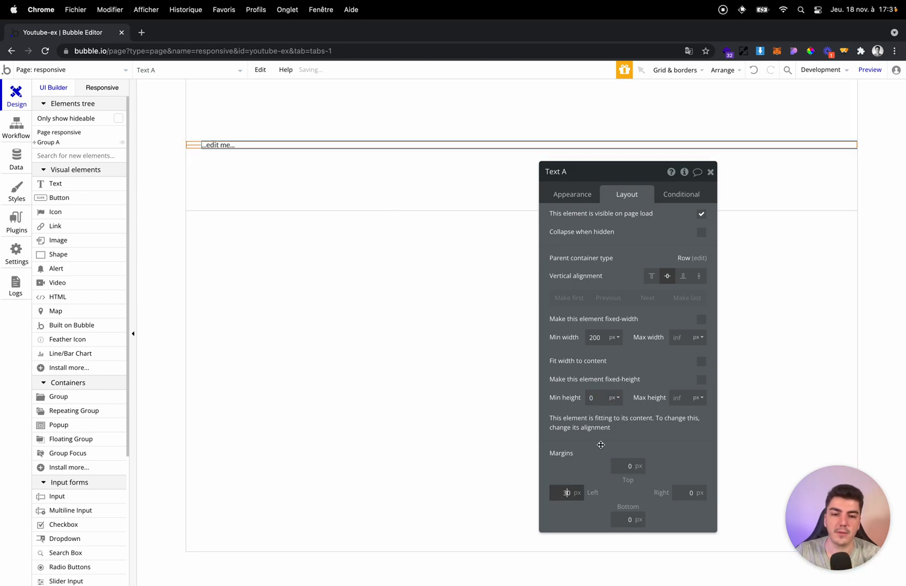
{"action": "left_click", "coordinate": [538, 407]}
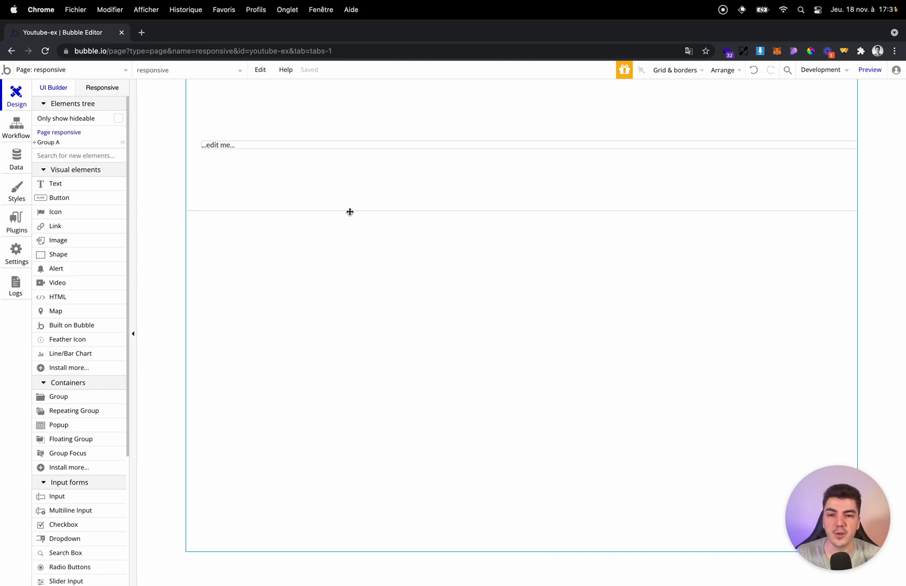